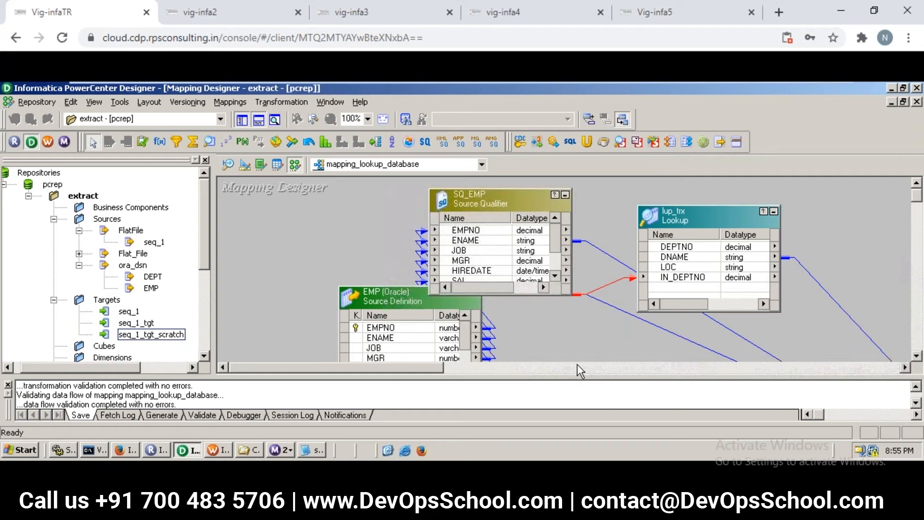
# - Switch to the untitled Notepad notes and insert blank lines below the "src====>lup------>value====>tgt" line
pyautogui.click(513, 502)
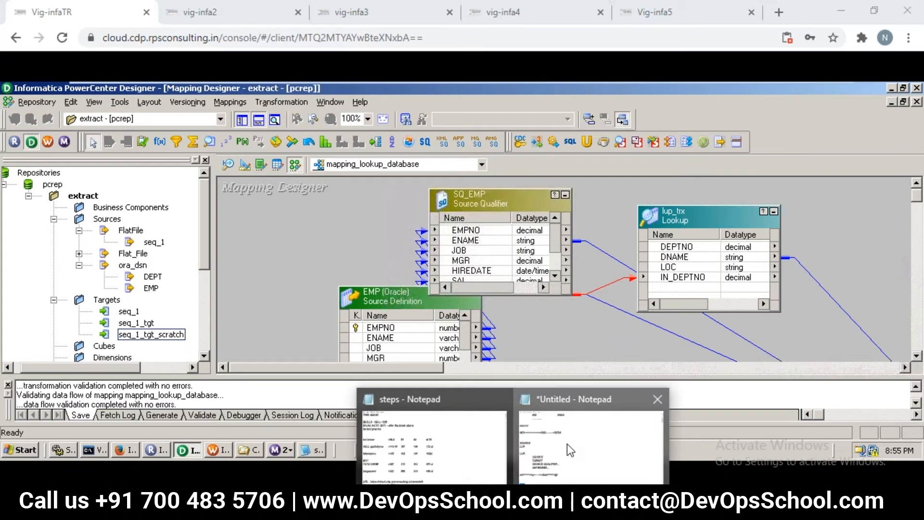
pyautogui.click(567, 444)
pyautogui.press('Down')
pyautogui.press('Down')
pyautogui.press('Down')
pyautogui.press('Down')
pyautogui.press('Down')
pyautogui.press('Down')
pyautogui.press('Down')
pyautogui.press('Down')
pyautogui.press('Down')
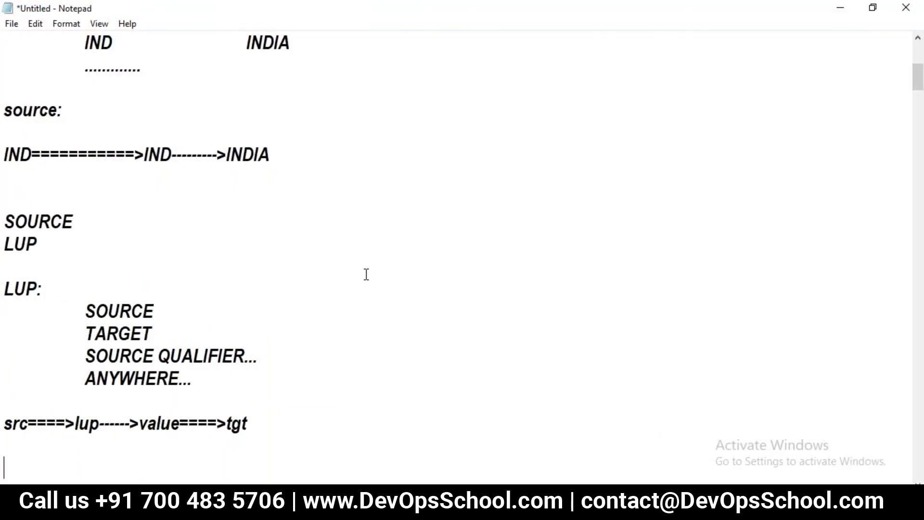
pyautogui.press('Down')
pyautogui.press('Down')
pyautogui.press('Up')
pyautogui.press('Up')
pyautogui.press('Up')
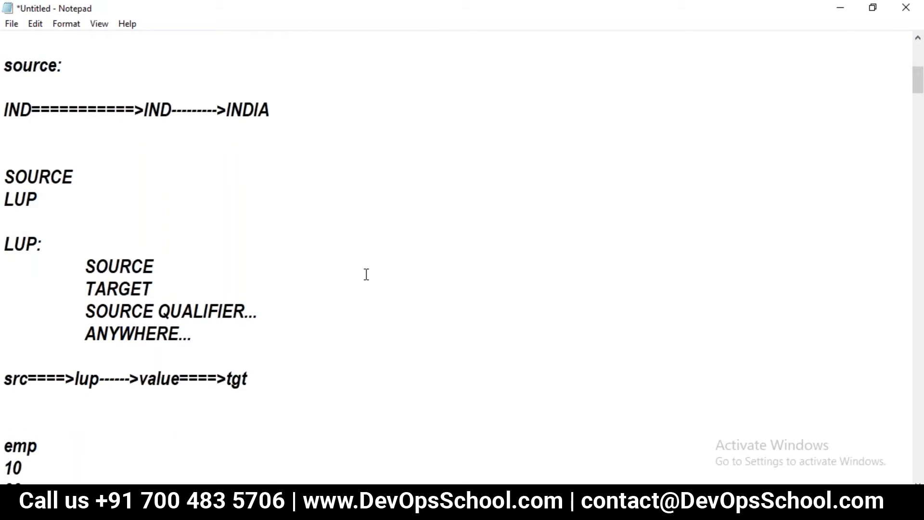
pyautogui.press('Return')
pyautogui.press('Return')
pyautogui.press('Return')
pyautogui.press('Up')
pyautogui.press('Up')
pyautogui.press('Down')
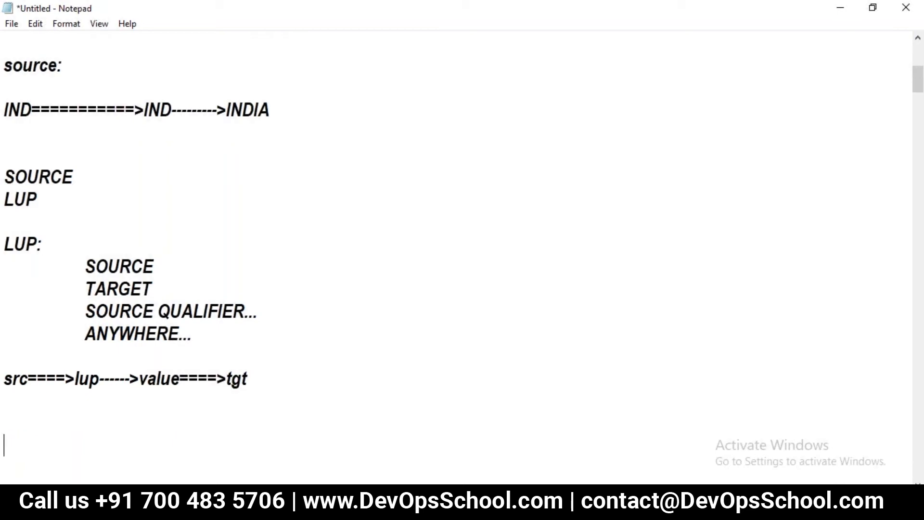
# - Add the heading "unconnected.." below the src-to-tgt flow line, followed by a blank line
pyautogui.write('unconnectio')
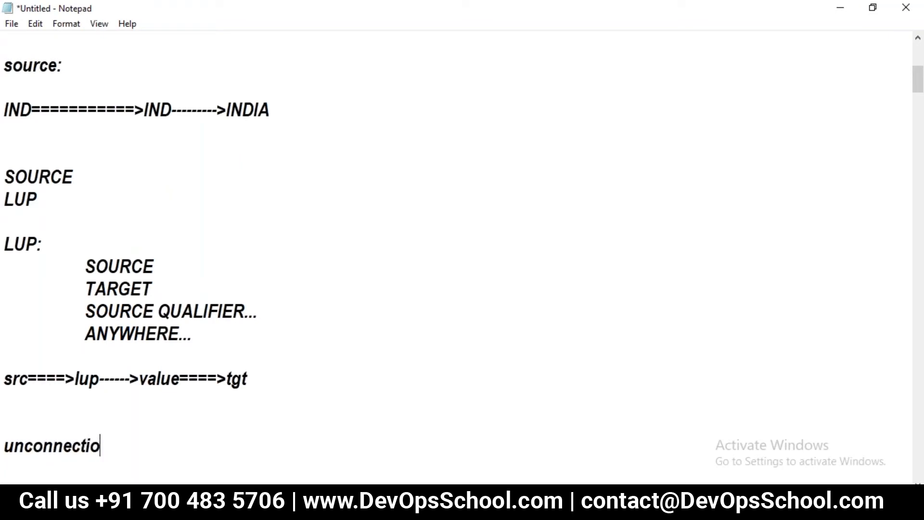
pyautogui.press('BackSpace')
pyautogui.press('BackSpace')
pyautogui.write('ed..')
pyautogui.press('Return')
pyautogui.press('Return')
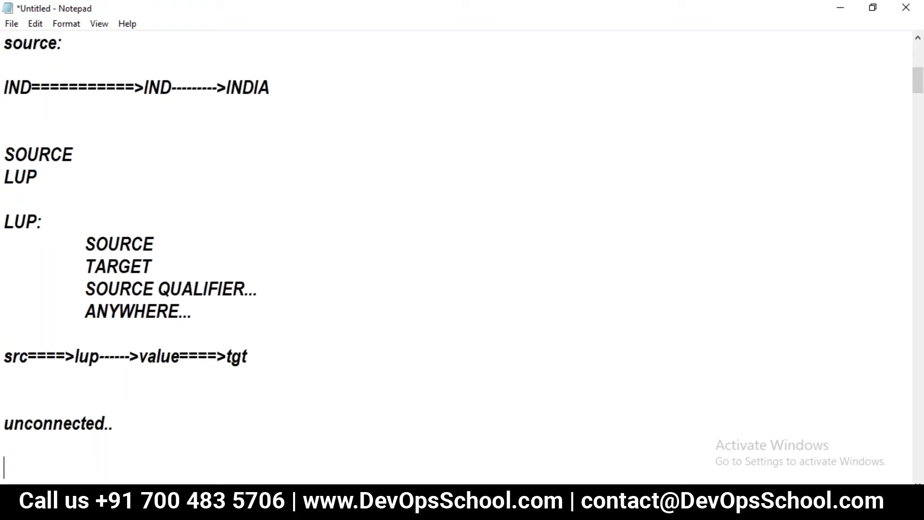
# - List "lup:" and "expr" on separate lines under the unconnected heading, leaving blank lines after them
pyautogui.write('lup:')
pyautogui.press('Return')
pyautogui.write('expr')
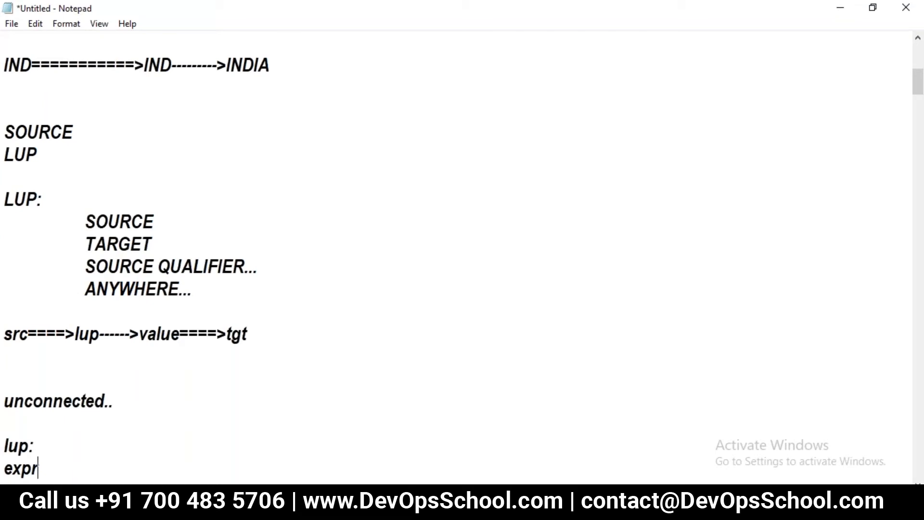
pyautogui.press('Return')
pyautogui.press('Return')
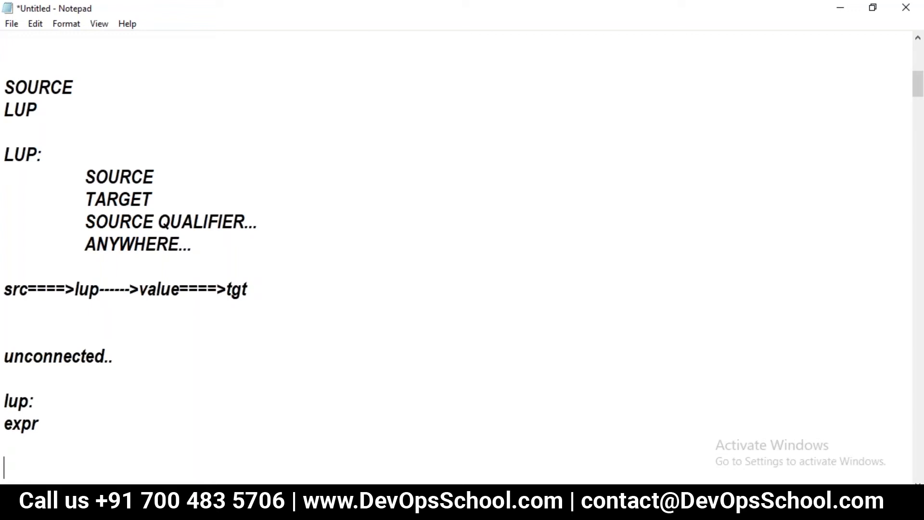
pyautogui.press('Return')
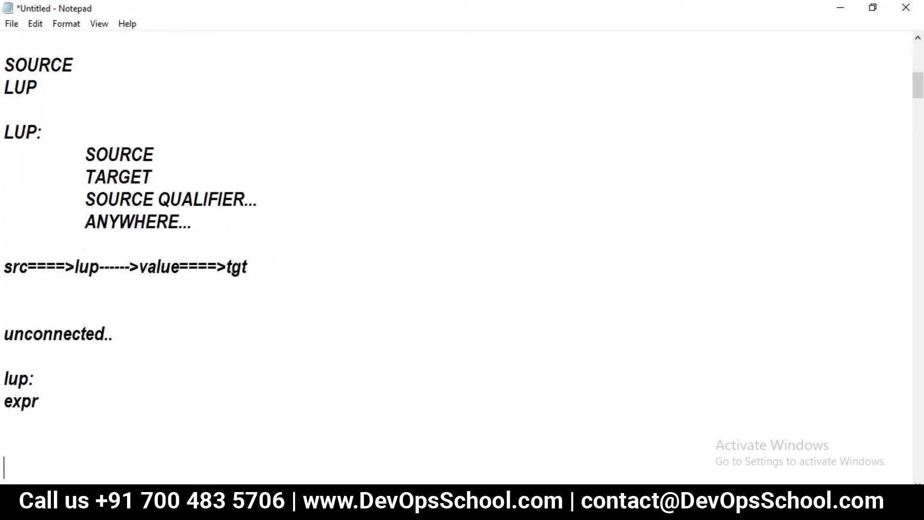
# - Write a pseudo-function "f()" with braces and an indented body line "lup(deptno);"
pyautogui.write('f()')
pyautogui.press('Return')
pyautogui.write('{')
pyautogui.press('Return')
pyautogui.press('Return')
pyautogui.write('}')
pyautogui.press('Return')
pyautogui.press('Up')
pyautogui.press('Up')
pyautogui.press('Tab')
pyautogui.write('lup(dep')
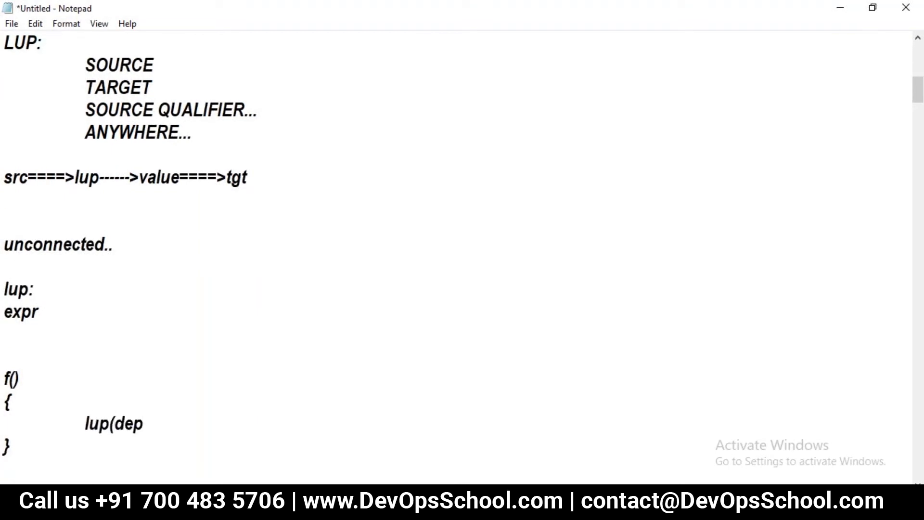
pyautogui.write('tno);')
# - Assign the lookup call's result by putting "dname = " before "lup(deptno);"
pyautogui.press('Right')
pyautogui.press('Up')
pyautogui.press('Right')
pyautogui.write('dname ')
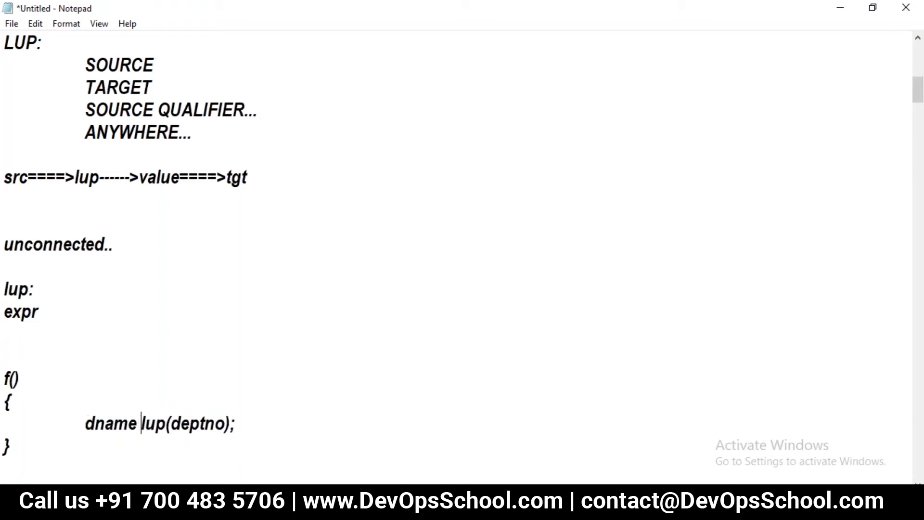
pyautogui.write('=')
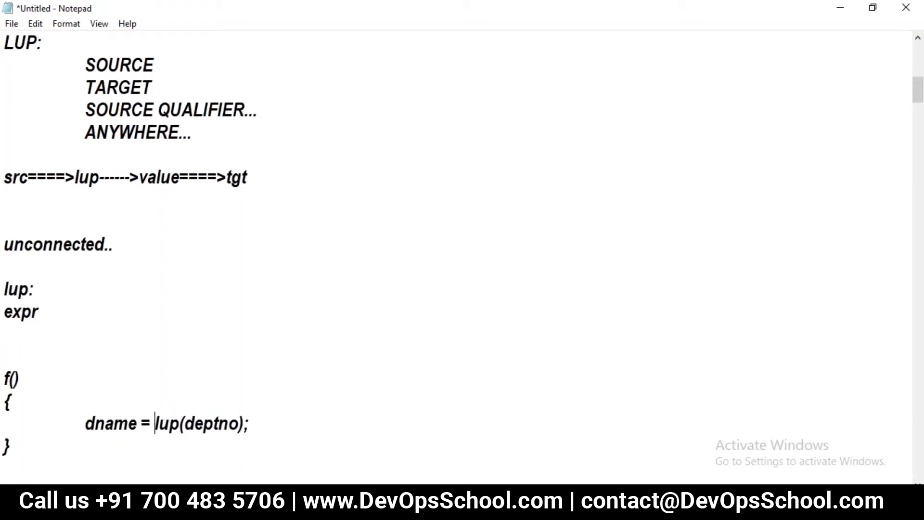
# - Label the pseudo-function by inserting "expression: " before "f()"
pyautogui.press('Right')
pyautogui.press('Up')
pyautogui.press('Up')
pyautogui.press('Left')
pyautogui.write('expression')
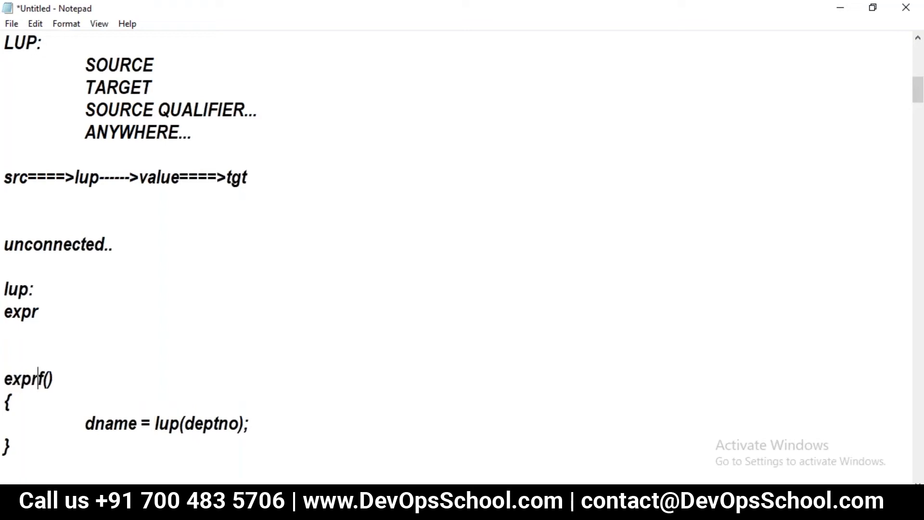
pyautogui.write(':')
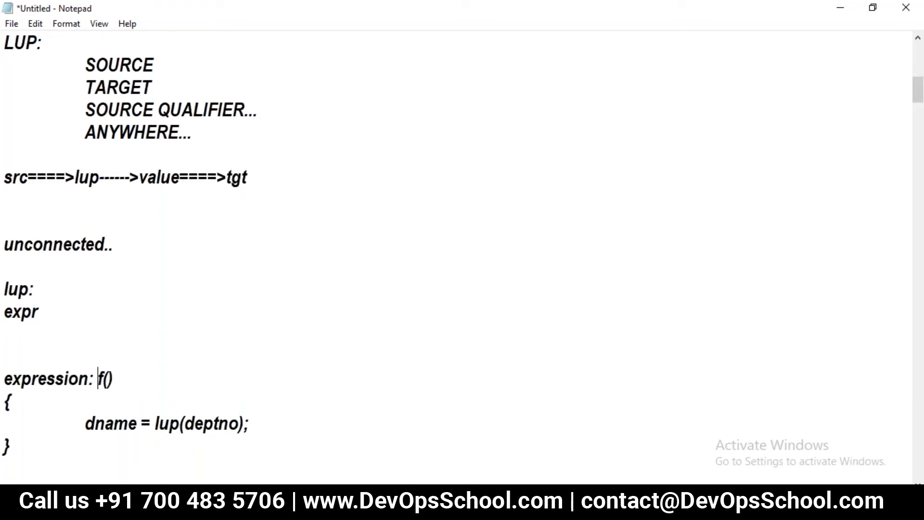
# - Highlight the call "lup(deptno)" in the function body to examine how the expression invokes the lookup
pyautogui.press('Right')
pyautogui.press('Right')
pyautogui.press('Right')
pyautogui.press('Right')
pyautogui.press('Right')
pyautogui.press('Right')
pyautogui.press('Right')
pyautogui.press('Right')
pyautogui.press('Right')
pyautogui.press('Right')
pyautogui.press('Right')
pyautogui.press('Right')
pyautogui.press('Right')
pyautogui.press('Right')
pyautogui.press('Right')
pyautogui.hotkey('shift', 'Right')
pyautogui.hotkey('shift', 'Right')
pyautogui.hotkey('shift', 'Right')
pyautogui.hotkey('shift', 'Right')
pyautogui.hotkey('shift', 'Right')
pyautogui.hotkey('shift', 'Right')
pyautogui.hotkey('shift', 'Right')
pyautogui.hotkey('shift', 'Right')
pyautogui.hotkey('shift', 'Right')
pyautogui.hotkey('shift', 'Right')
pyautogui.hotkey('shift', 'Right')
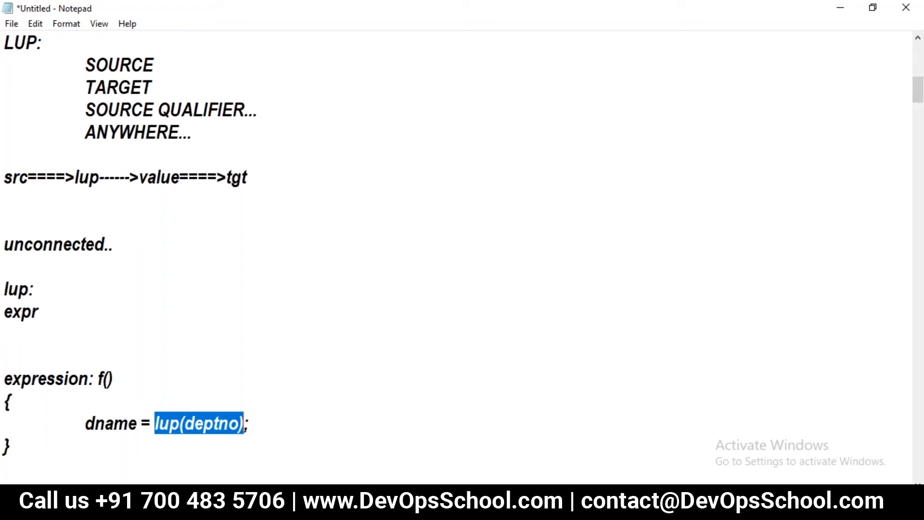
# - Highlight the deptno argument and the dname return variable in the pseudo-function to examine them
pyautogui.click(158, 427)
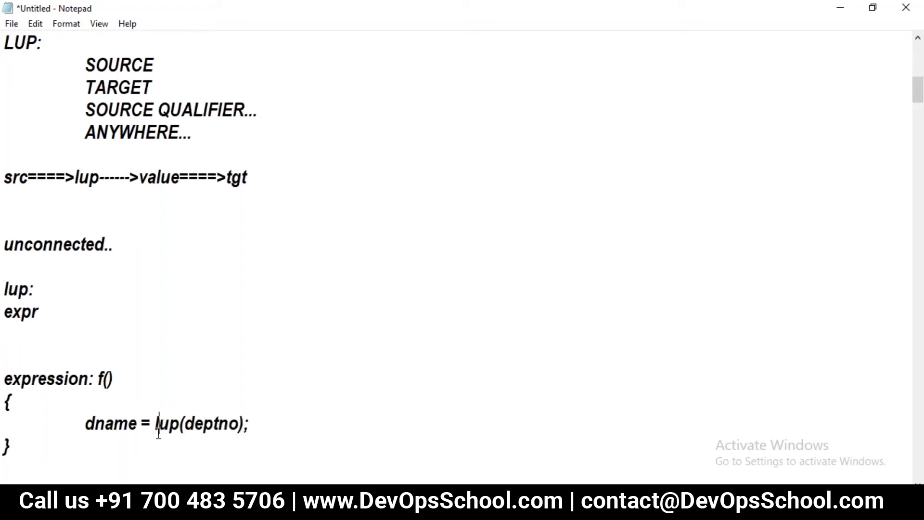
pyautogui.moveTo(158, 427); pyautogui.dragTo(233, 425)
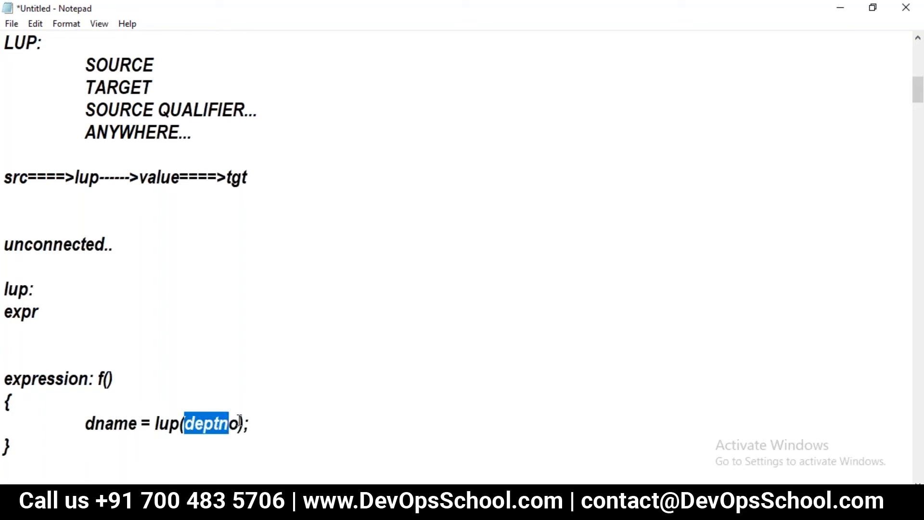
pyautogui.doubleClick(130, 428)
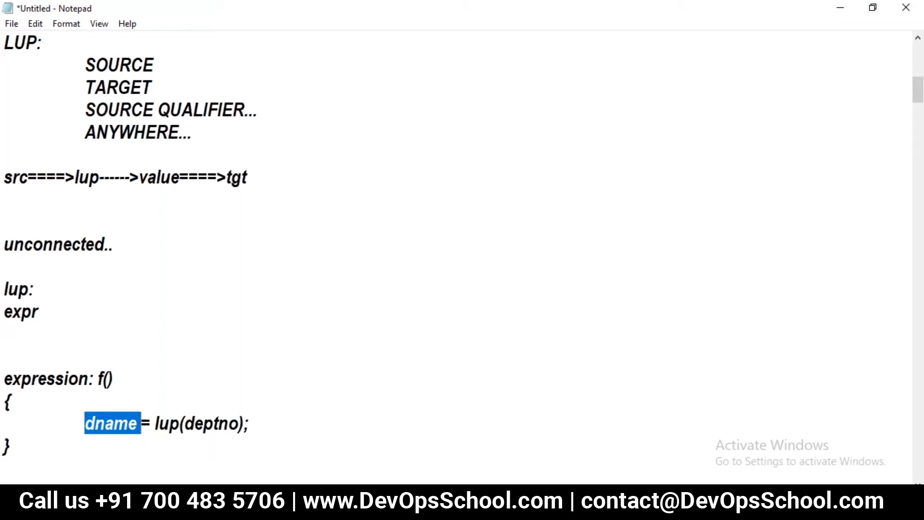
# - Switch back to PowerCenter Designer and start a new mapping with the name mapping_lookup_unconnected
pyautogui.click(518, 506)
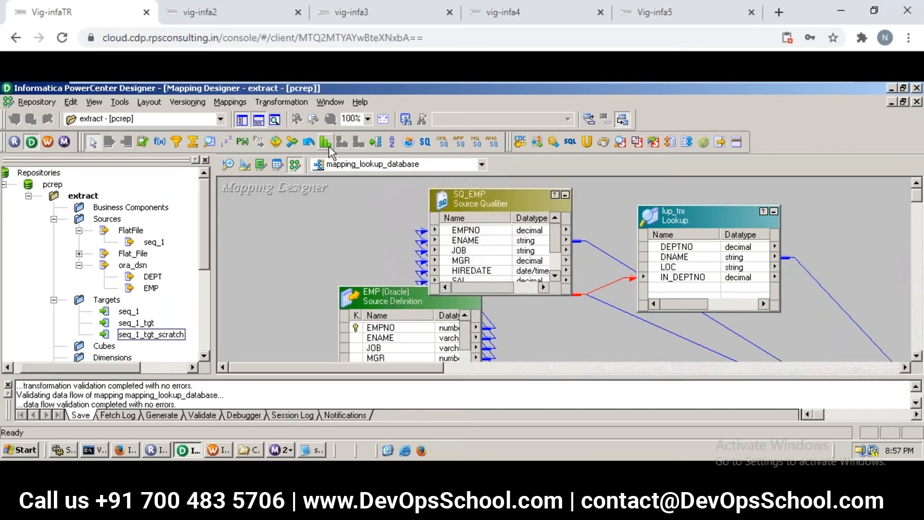
pyautogui.click(221, 103)
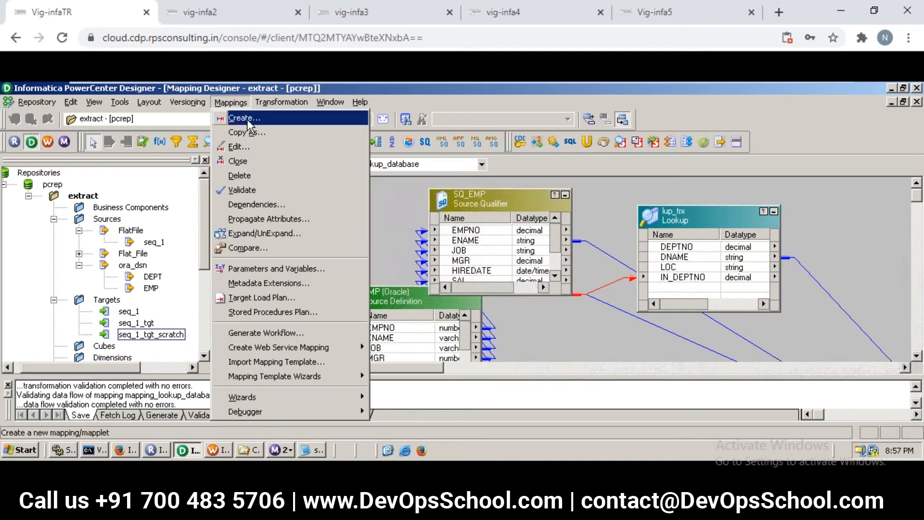
pyautogui.click(247, 120)
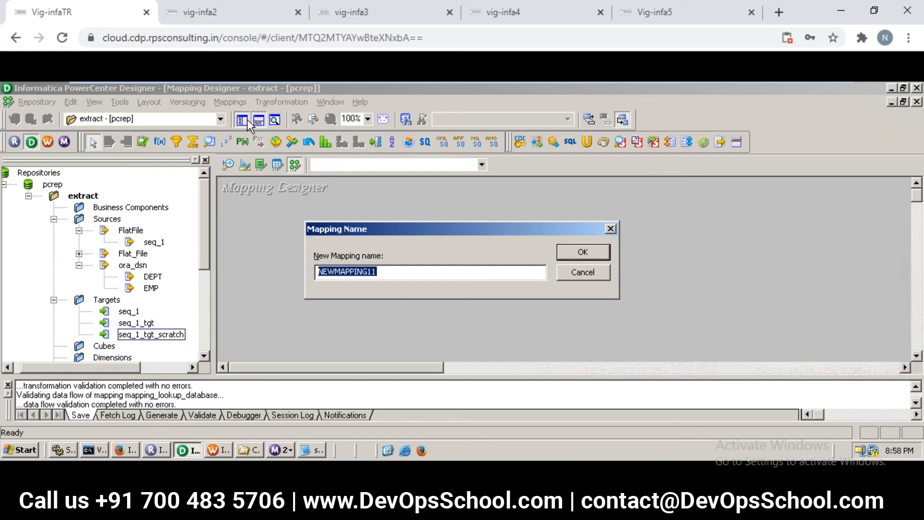
pyautogui.write('mapping_')
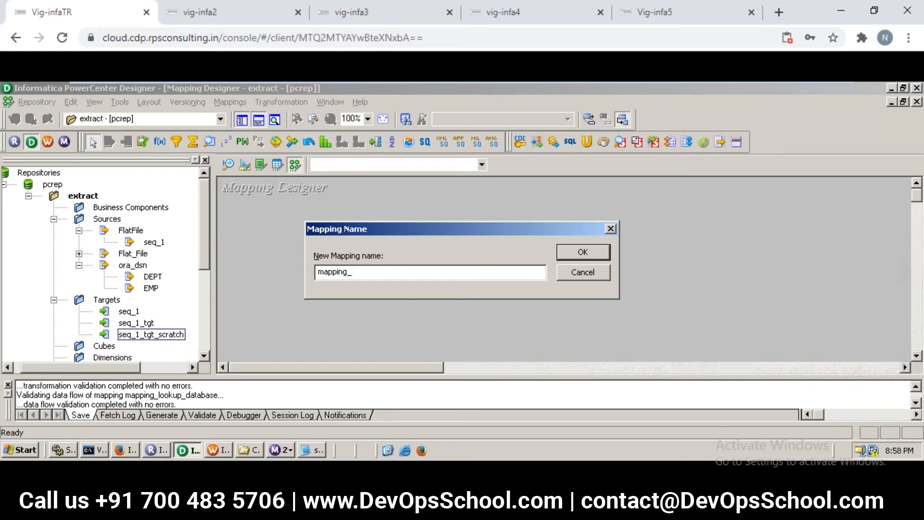
pyautogui.write('lookup_unconnected')
# - Check the progress in the vig-infa2, vig-infa3 and vig-infa4 remote sessions, and return to Vig-infaTR
pyautogui.click(212, 13)
pyautogui.click(374, 7)
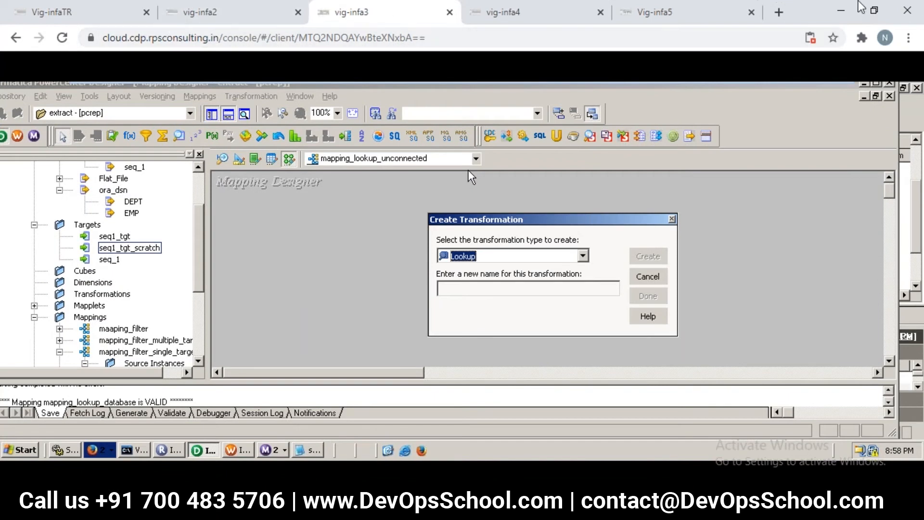
pyautogui.click(500, 15)
pyautogui.click(97, 13)
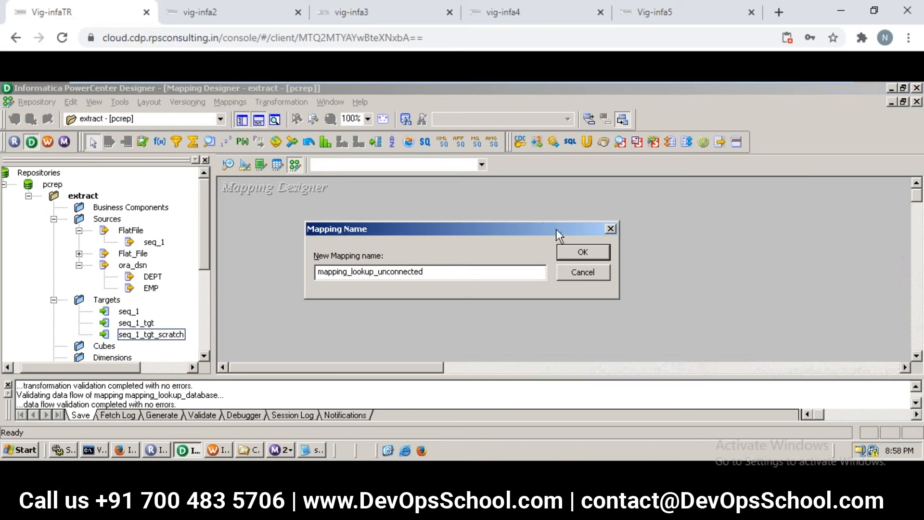
# - Confirm the new mapping's name and create a Lookup transformation named lup_trx in the mapping
pyautogui.click(569, 249)
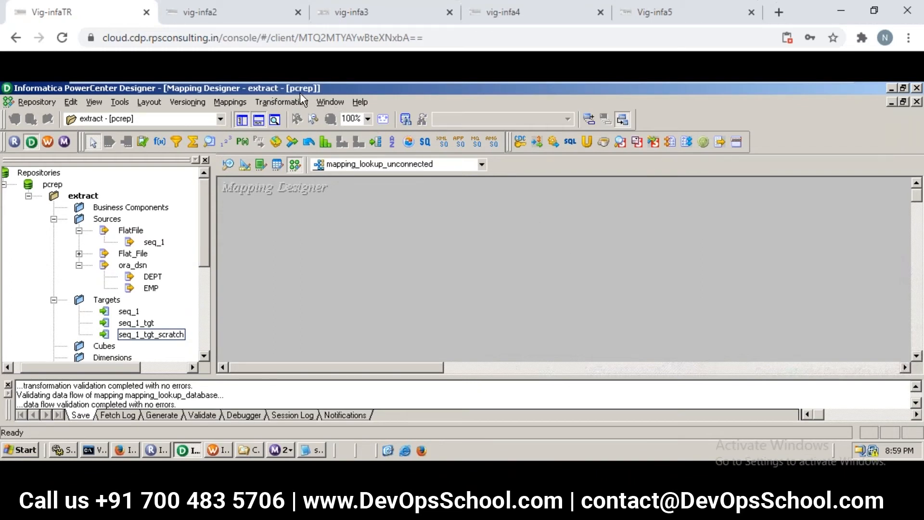
pyautogui.click(272, 102)
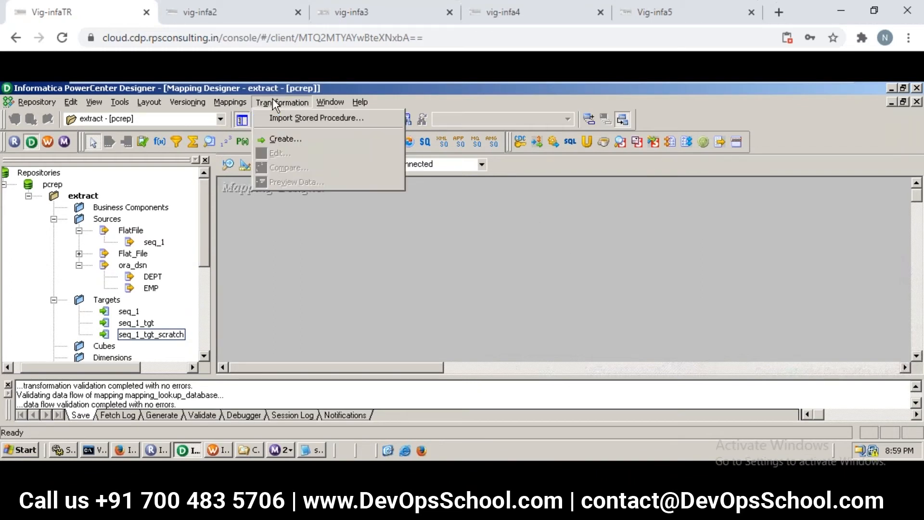
pyautogui.click(285, 139)
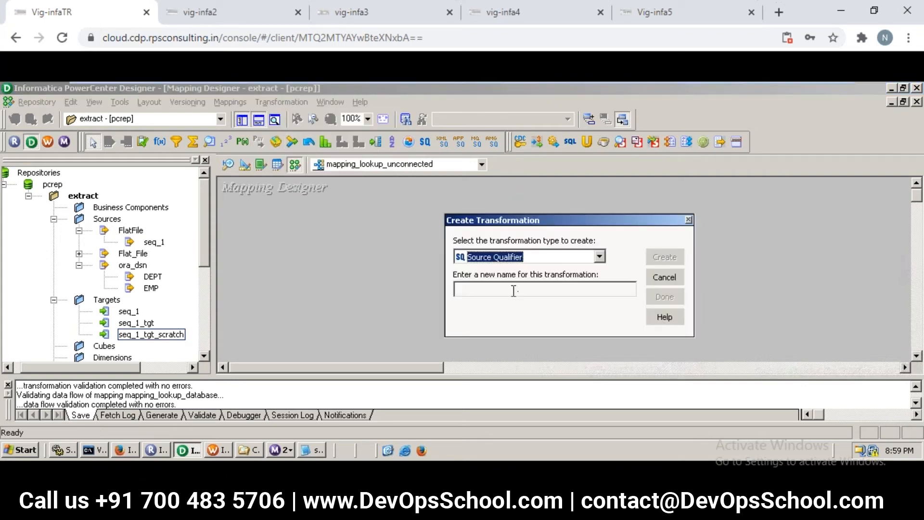
pyautogui.press('l')
pyautogui.click(519, 290)
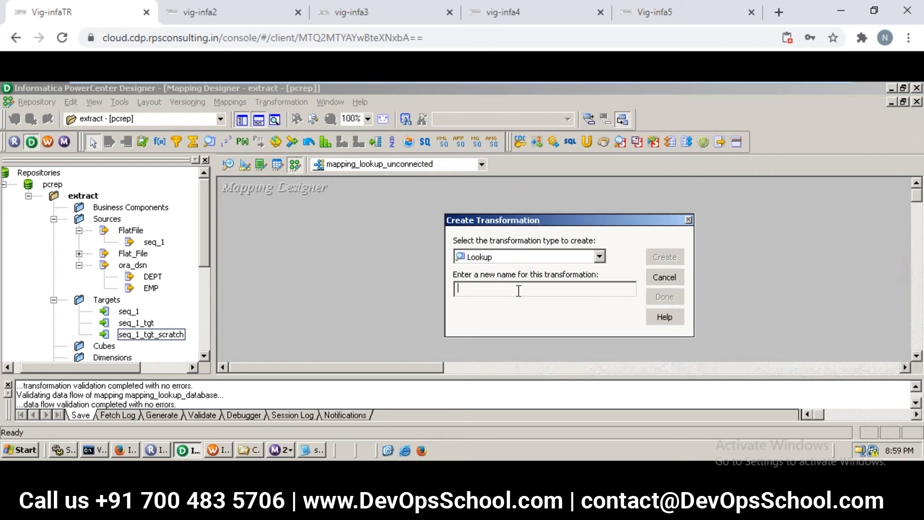
pyautogui.write('lup_trx')
pyautogui.click(664, 257)
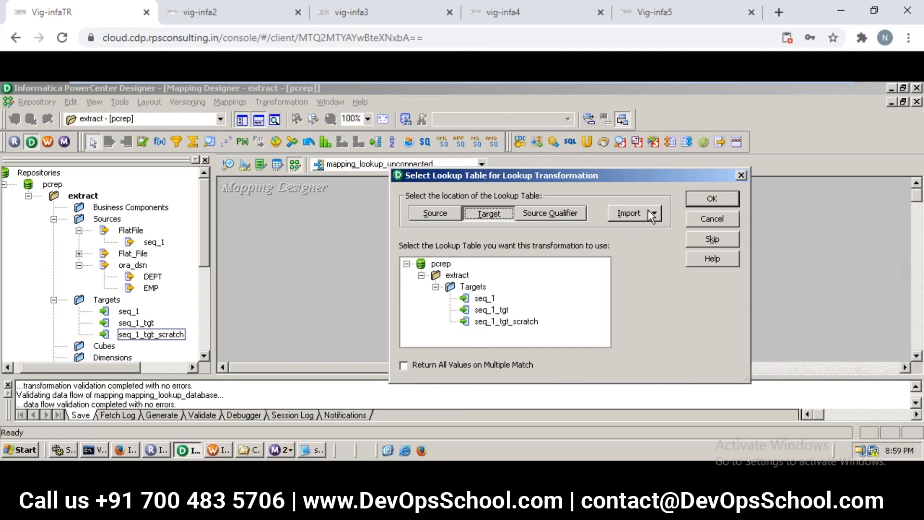
# - Import the relational table DEPT from the SCOTT schema through ora_dsn as the lookup table, and move lup_trx toward the workspace's upper middle
pyautogui.click(652, 216)
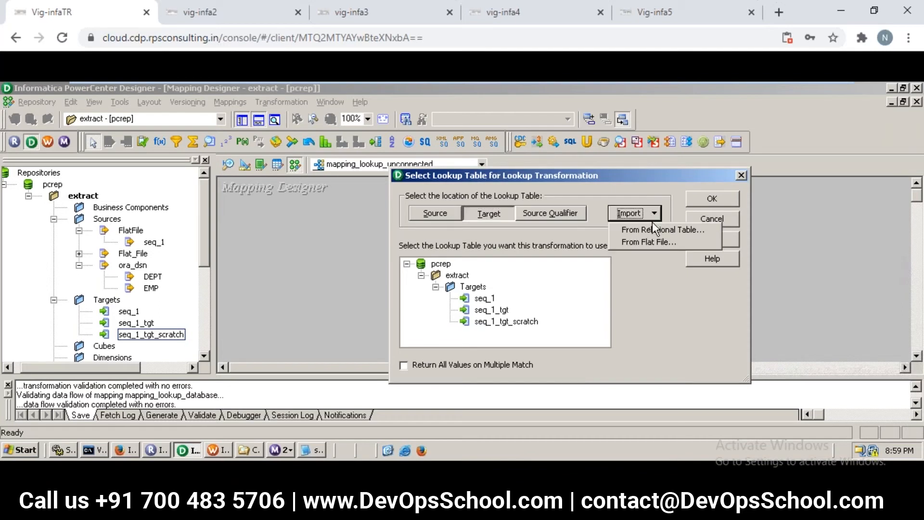
pyautogui.click(650, 229)
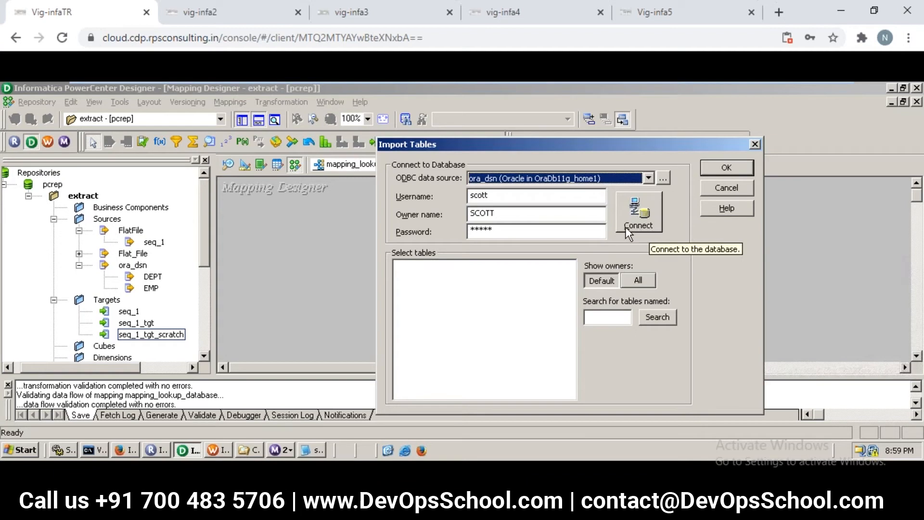
pyautogui.click(637, 212)
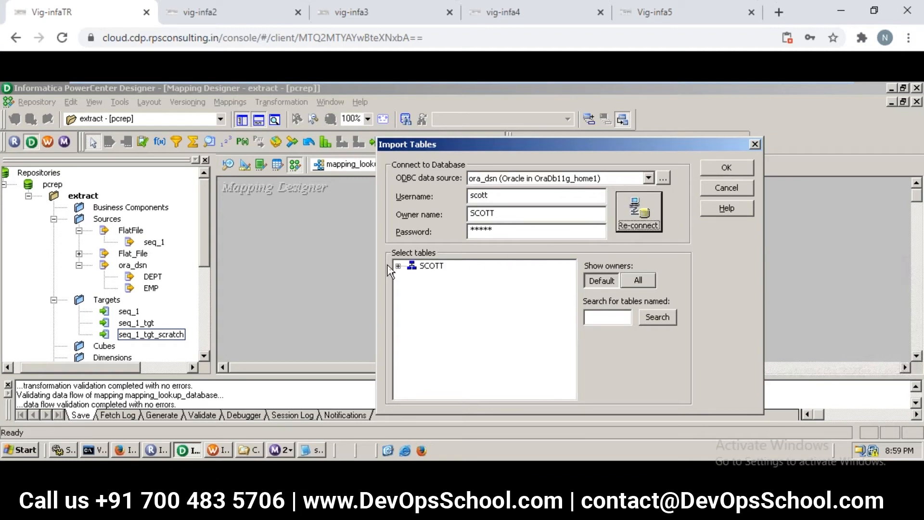
pyautogui.click(398, 266)
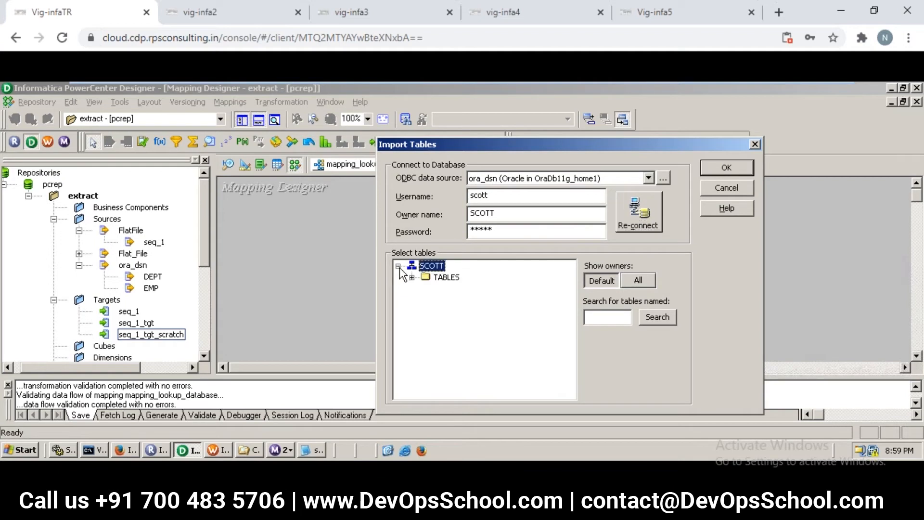
pyautogui.click(412, 278)
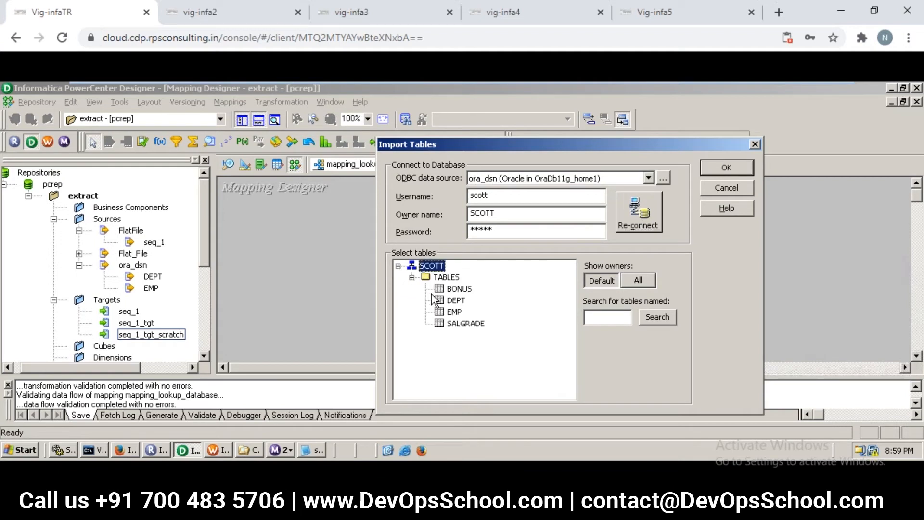
pyautogui.click(441, 303)
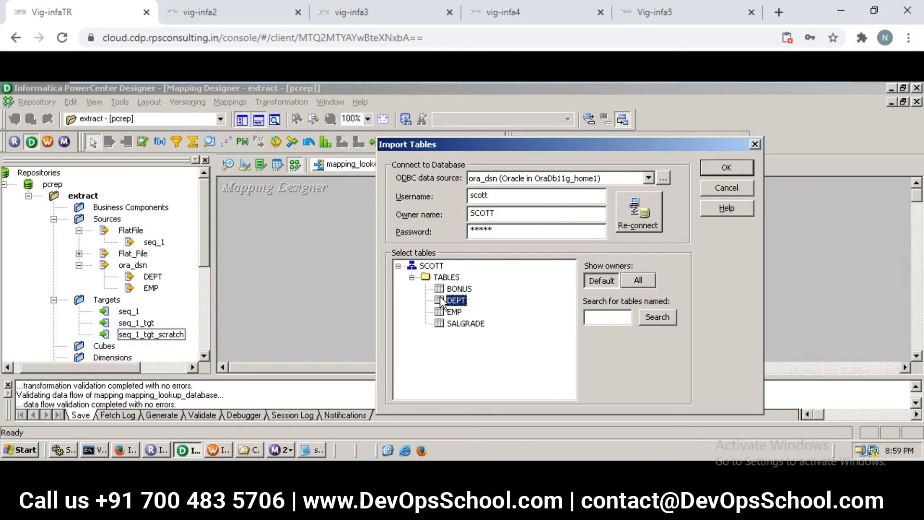
pyautogui.doubleClick(441, 301)
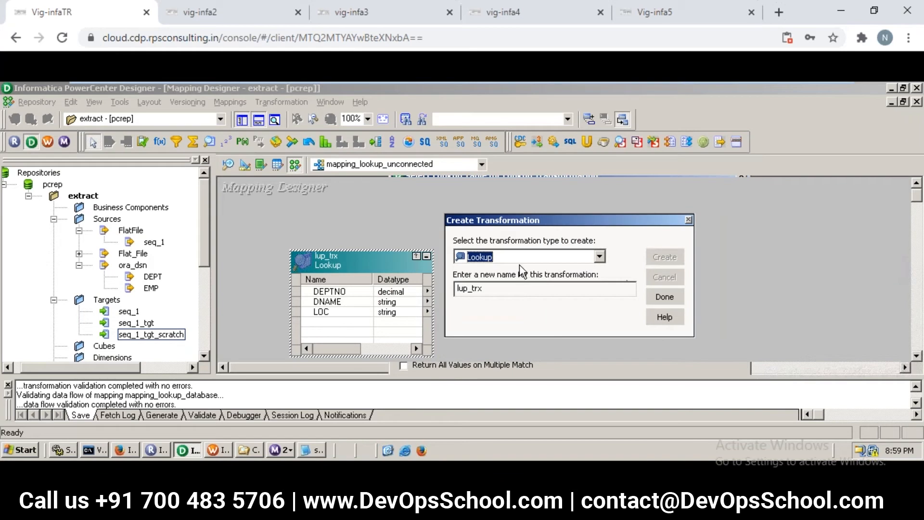
pyautogui.click(660, 298)
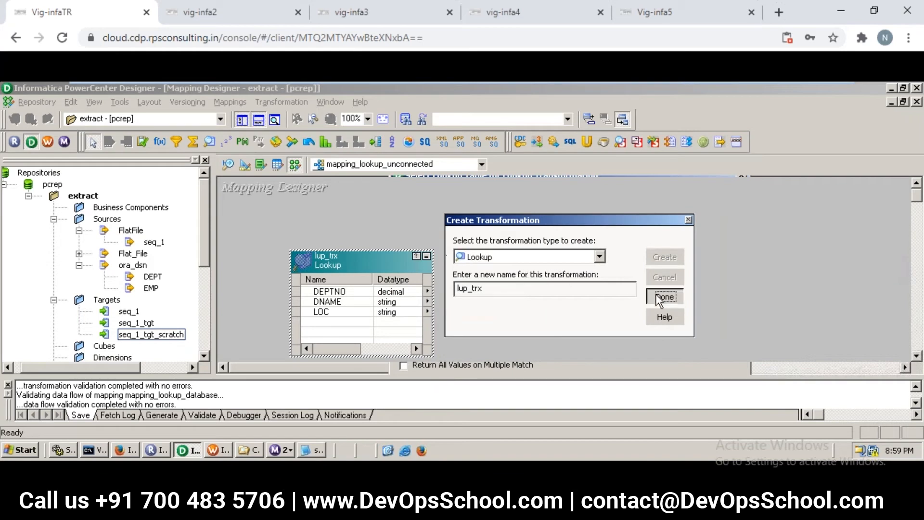
pyautogui.moveTo(337, 264); pyautogui.dragTo(559, 190)
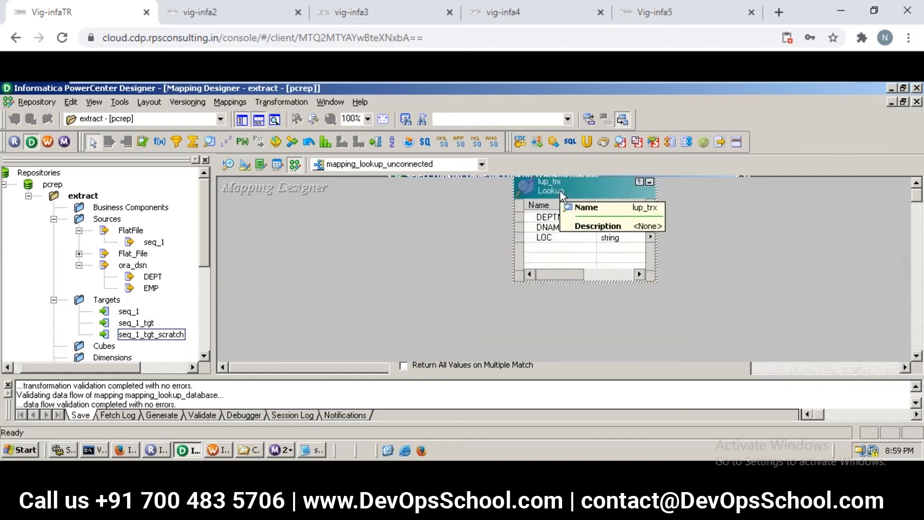
# - Add a port named IN_DEPTNO below LOC in the lup_trx transformation
pyautogui.doubleClick(559, 190)
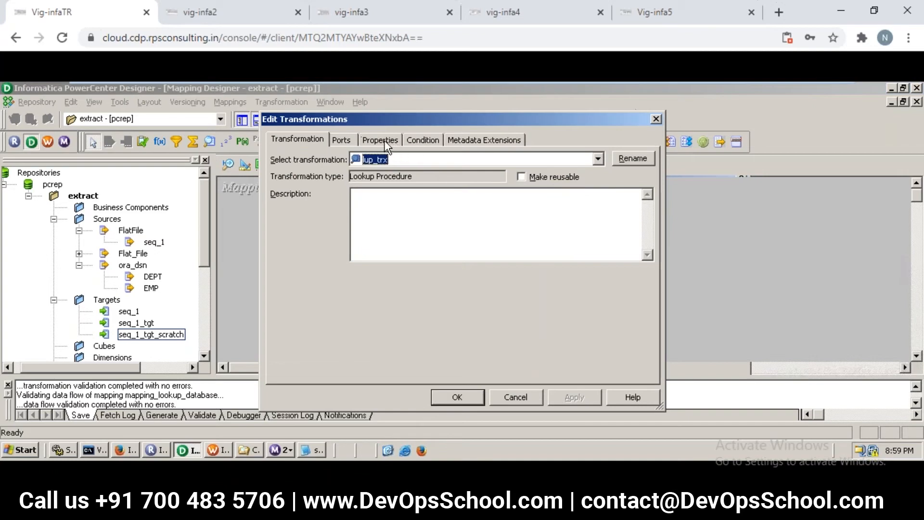
pyautogui.click(350, 137)
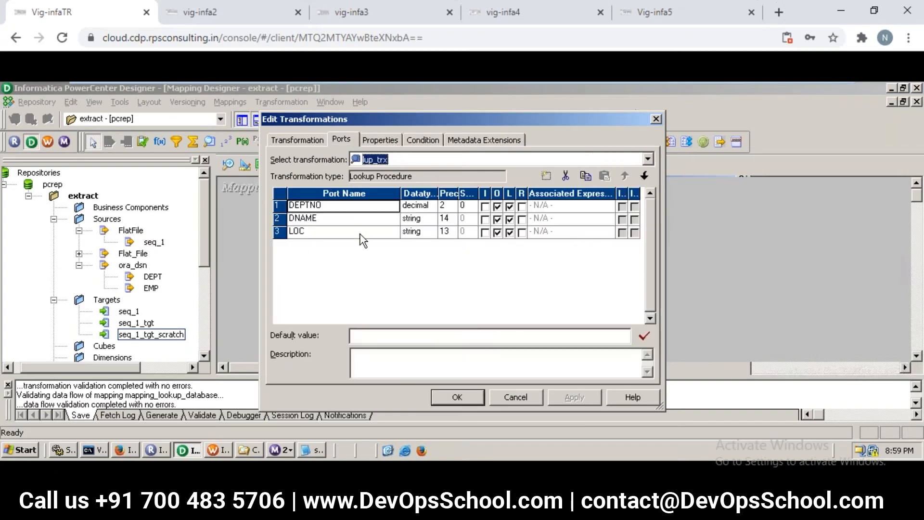
pyautogui.click(361, 234)
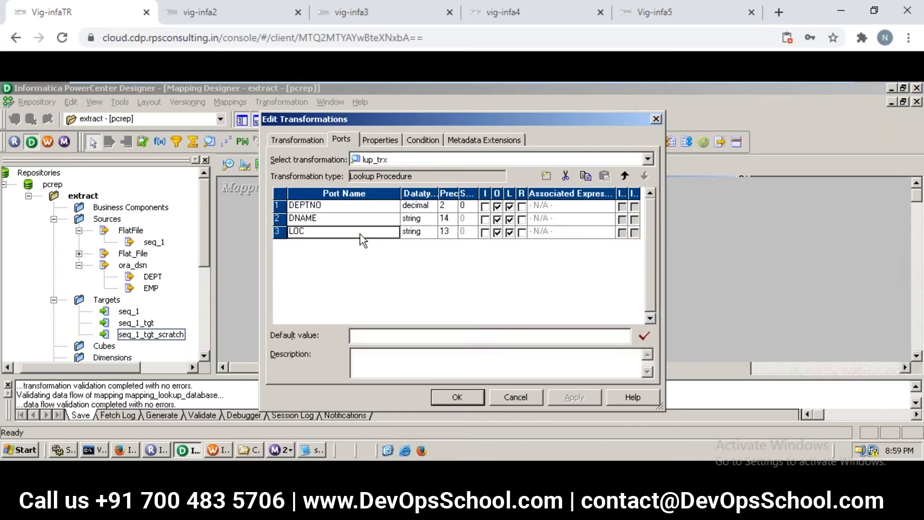
pyautogui.click(550, 177)
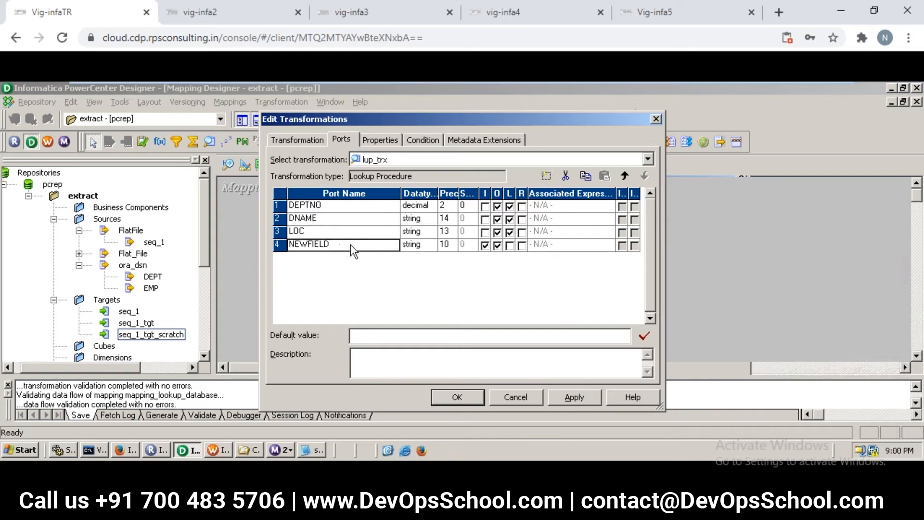
pyautogui.click(322, 242)
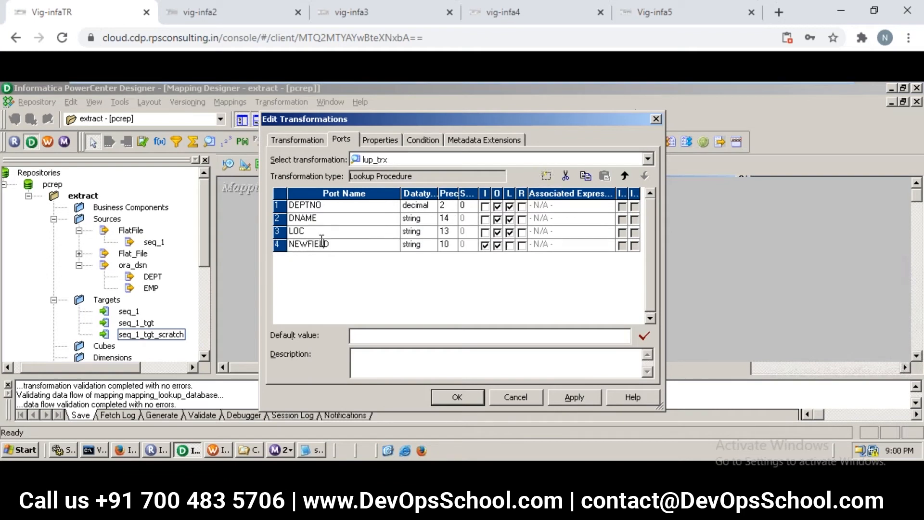
pyautogui.doubleClick(321, 242)
pyautogui.write('IN_DEPTNO')
# - Set IN_DEPTNO to precision 2 and datatype decimal, and mark DNAME as the return port
pyautogui.click(447, 245)
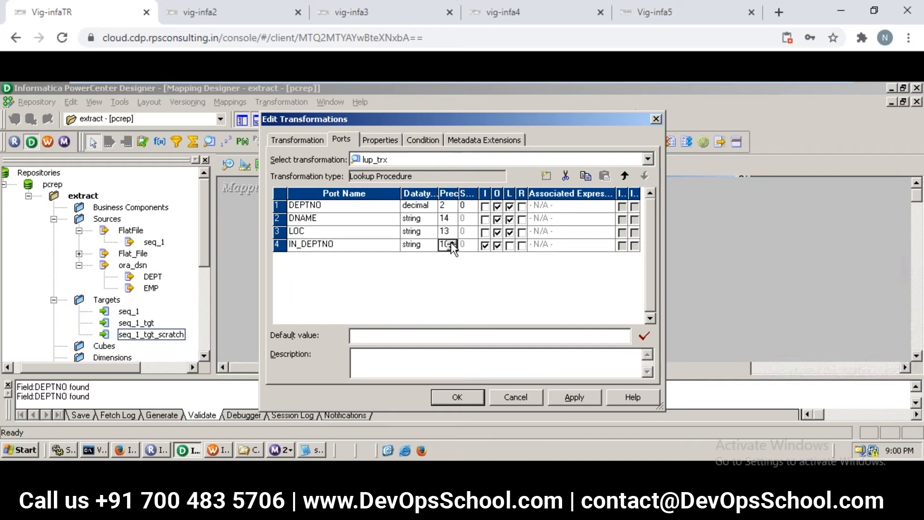
pyautogui.write('2')
pyautogui.click(404, 248)
pyautogui.click(405, 248)
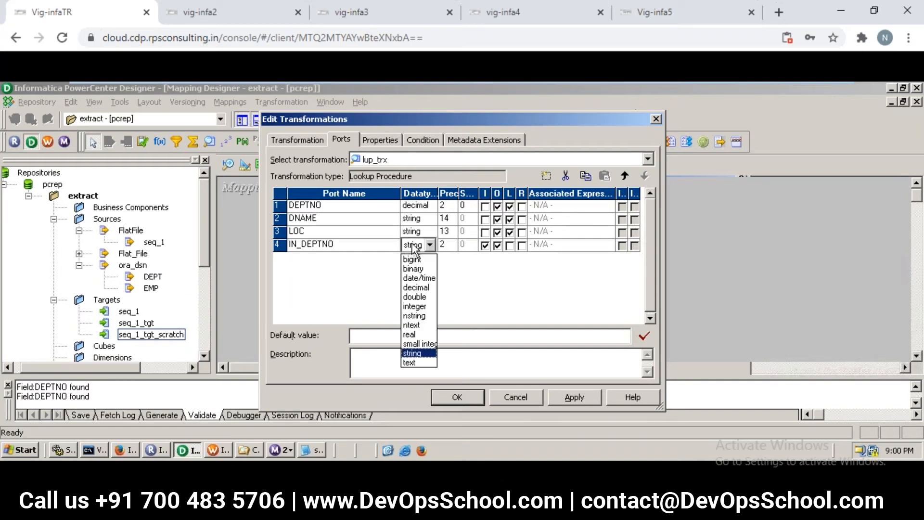
pyautogui.click(424, 288)
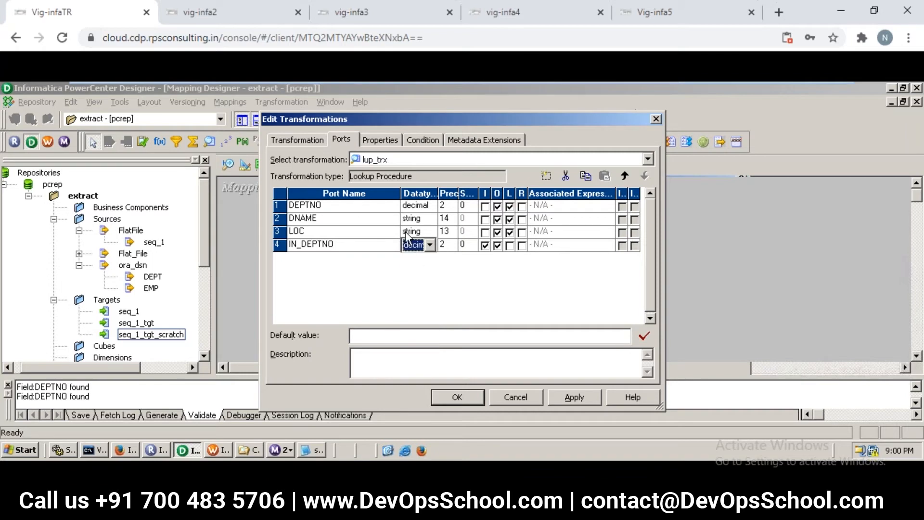
pyautogui.click(522, 220)
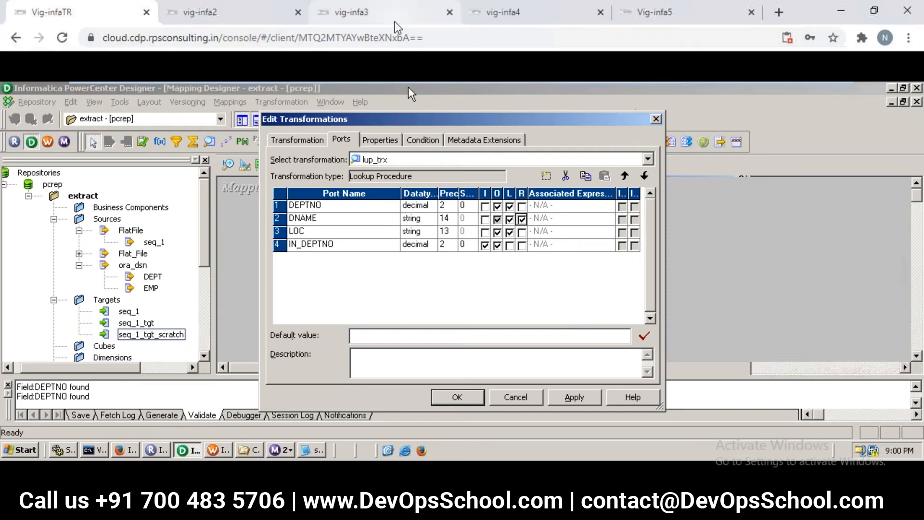
# - Check the lookup ports in the vig-infa3, vig-infa4 and vig-infa2 remote sessions
pyautogui.click(385, 12)
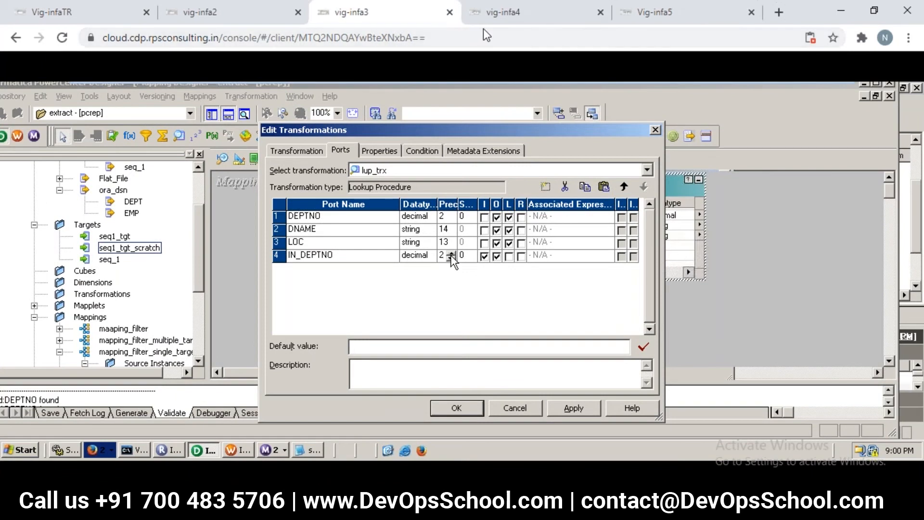
pyautogui.click(503, 15)
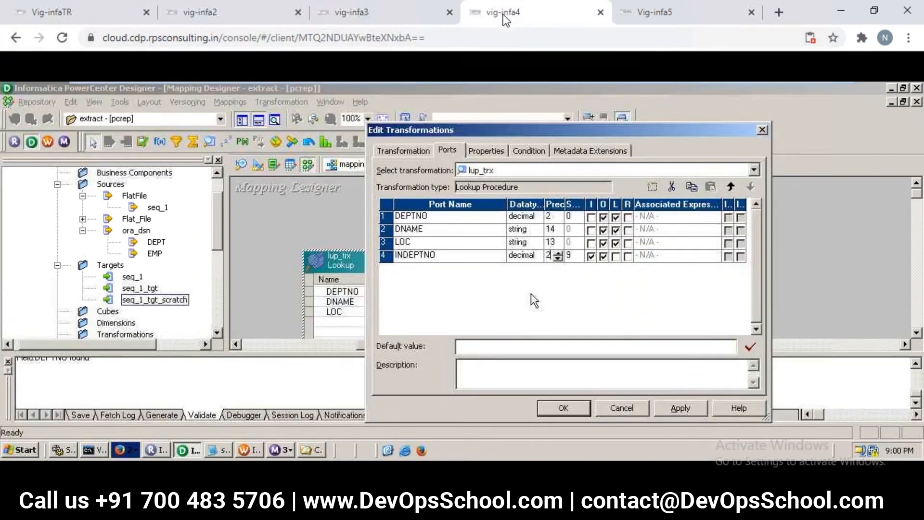
pyautogui.click(239, 13)
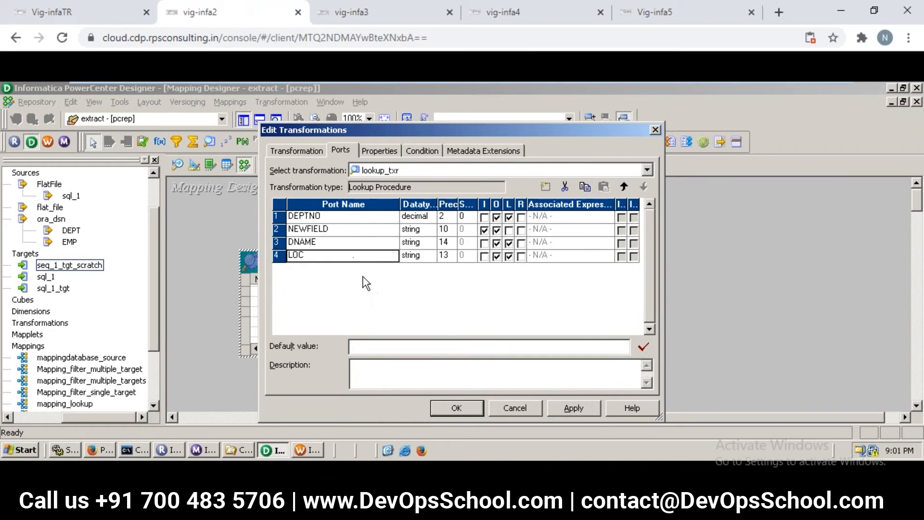
# - Move the NEWFIELD port below LOC in the vig-infa2 lookup and start renaming it with "in"
pyautogui.click(351, 231)
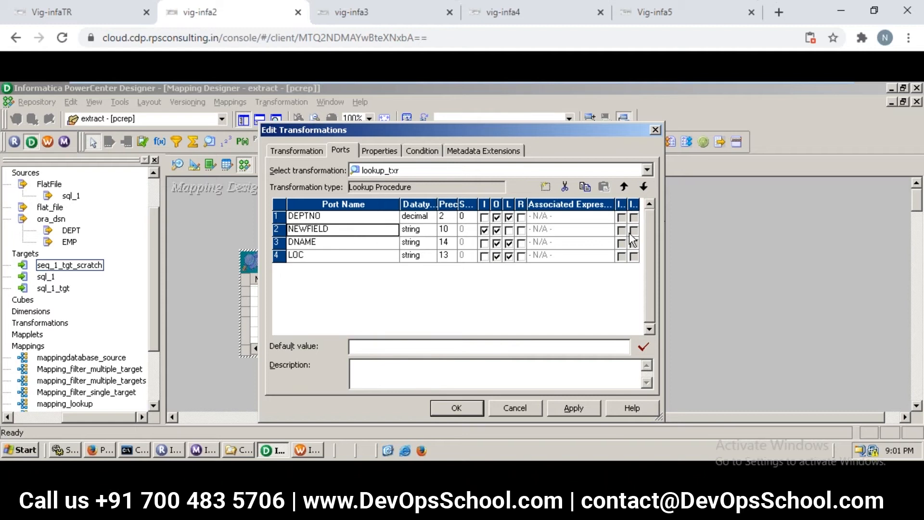
pyautogui.click(646, 189)
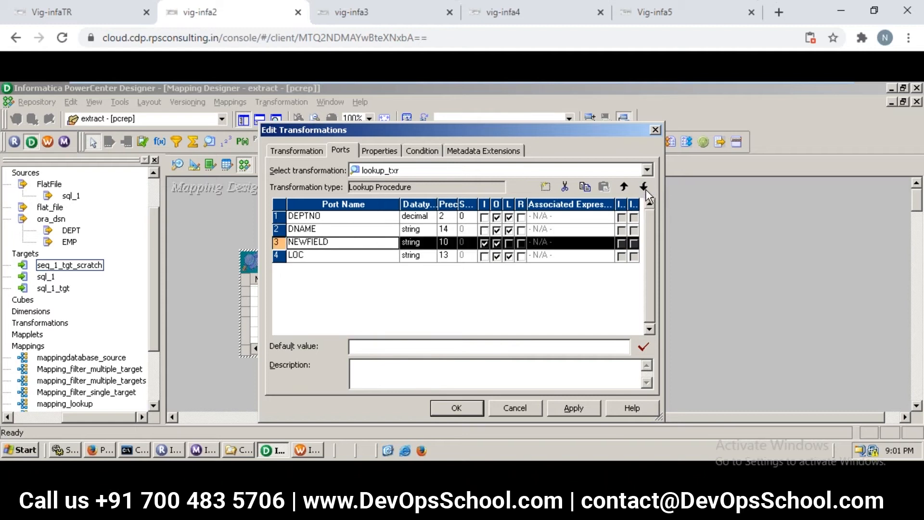
pyautogui.click(646, 188)
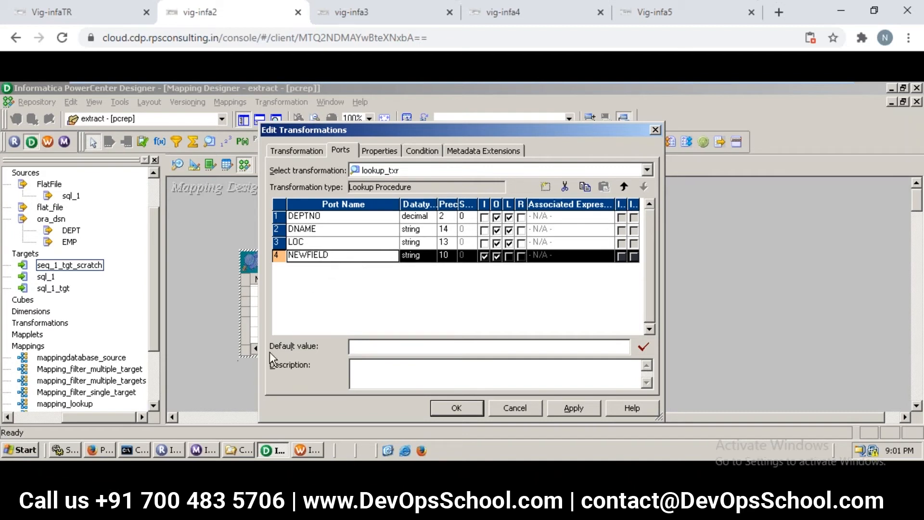
pyautogui.write('in')
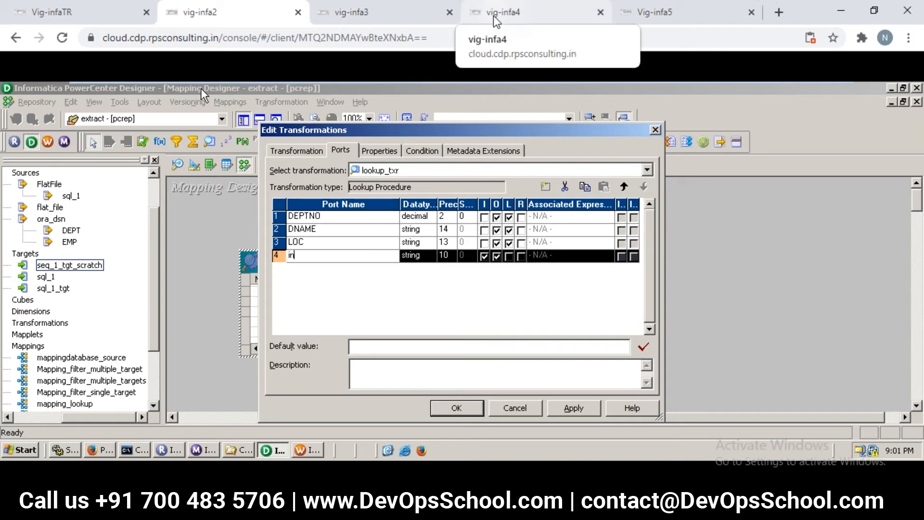
# - In the vig-infa4 session, set the INDEPTNO port to precision 2 and scale 0, and mark DNAME as the return port
pyautogui.click(495, 18)
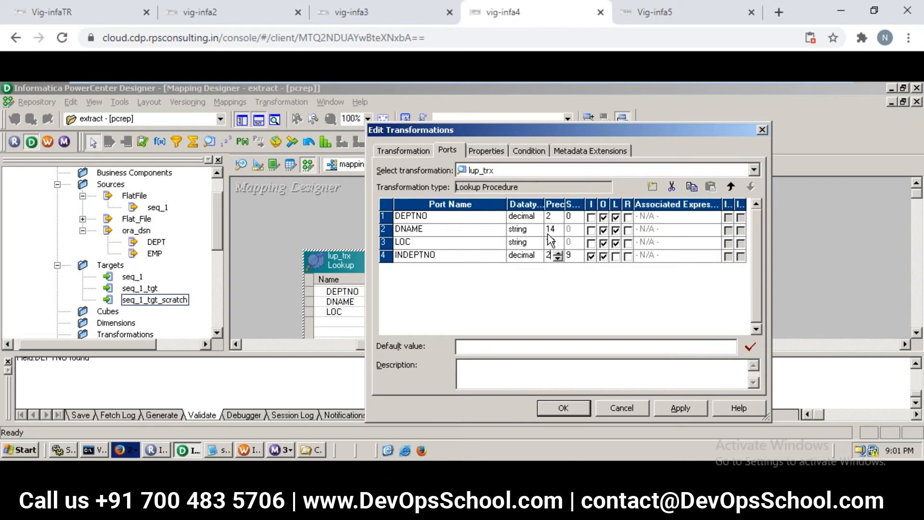
pyautogui.click(573, 260)
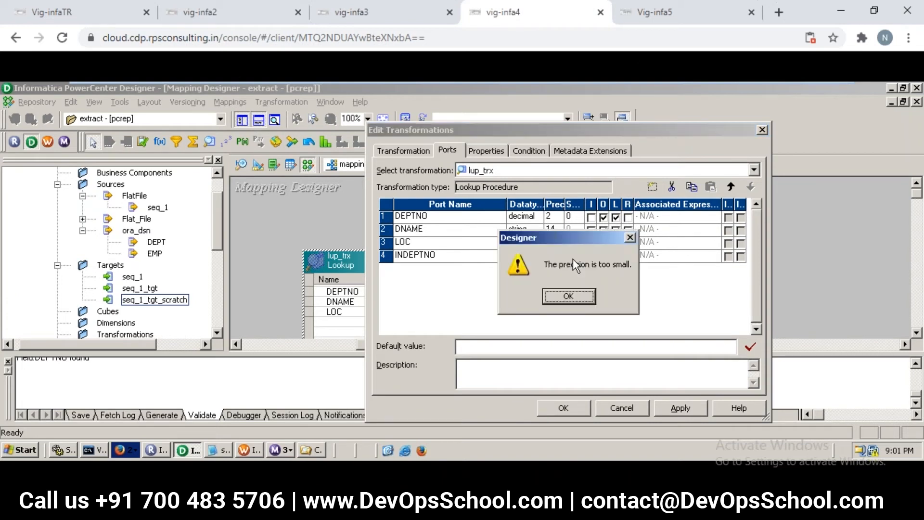
pyautogui.click(569, 296)
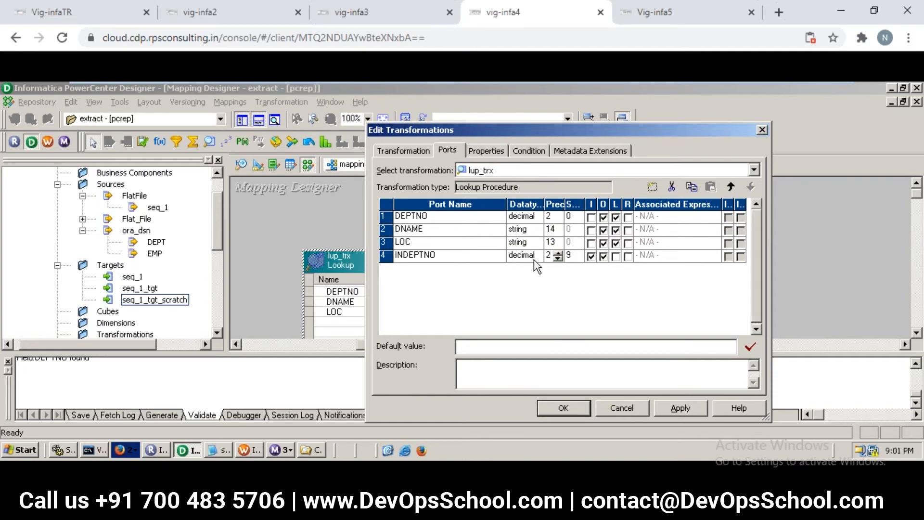
pyautogui.write('0')
pyautogui.click(578, 254)
pyautogui.click(551, 255)
pyautogui.press('BackSpace')
pyautogui.press('Tab')
pyautogui.click(628, 231)
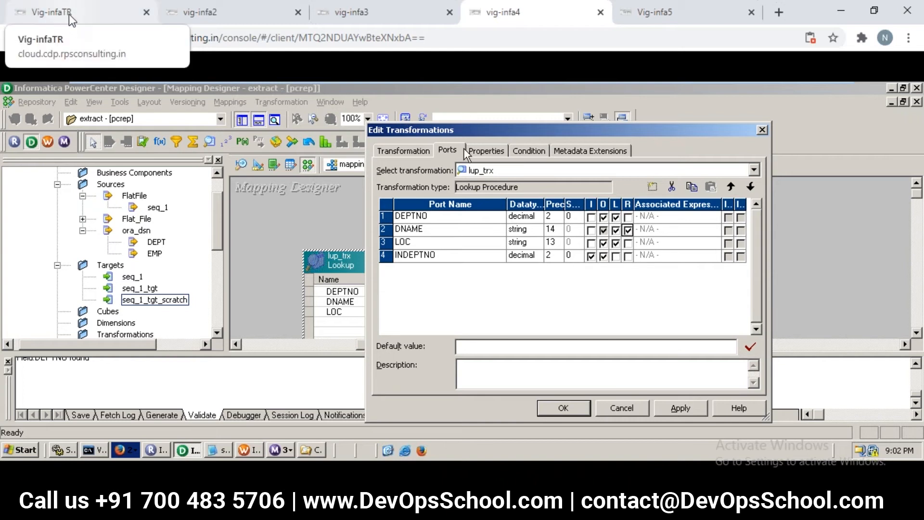
# - Review the finished lookup ports in the vig-infa2 and vig-infa3 sessions, and return to Vig-infaTR
pyautogui.click(188, 16)
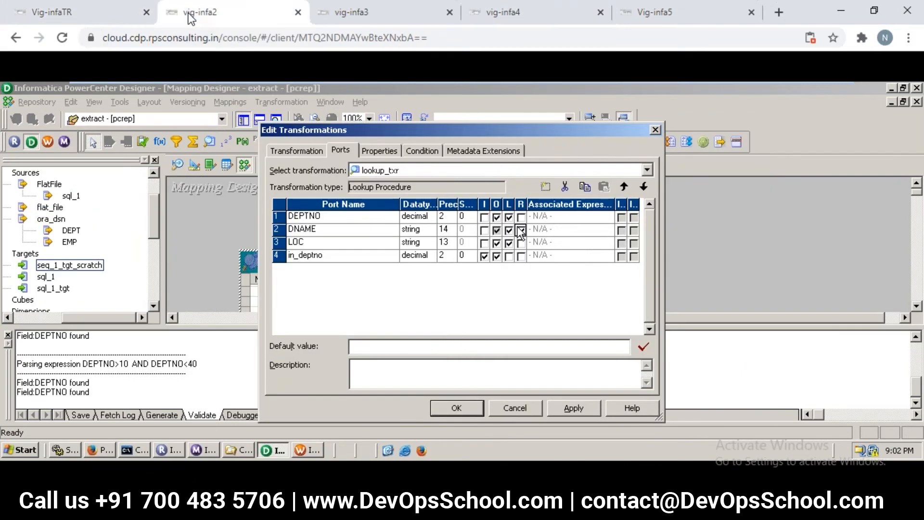
pyautogui.click(344, 19)
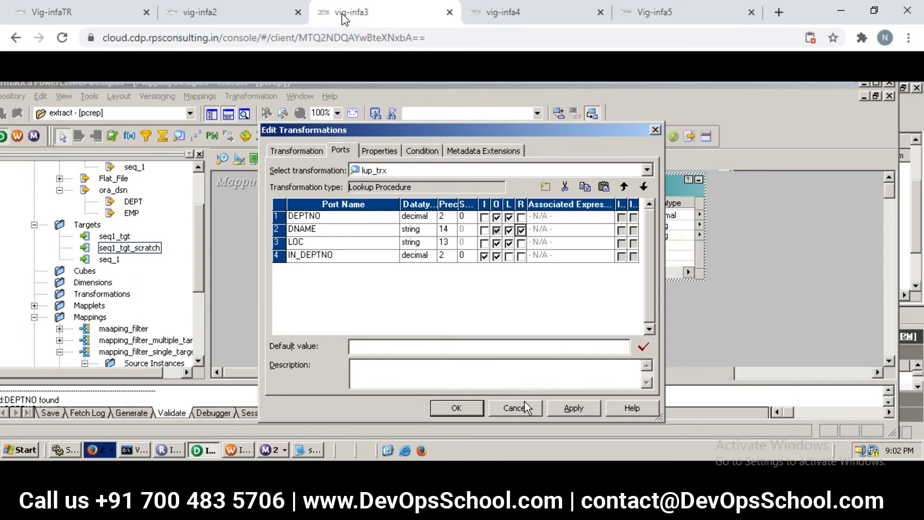
pyautogui.click(89, 13)
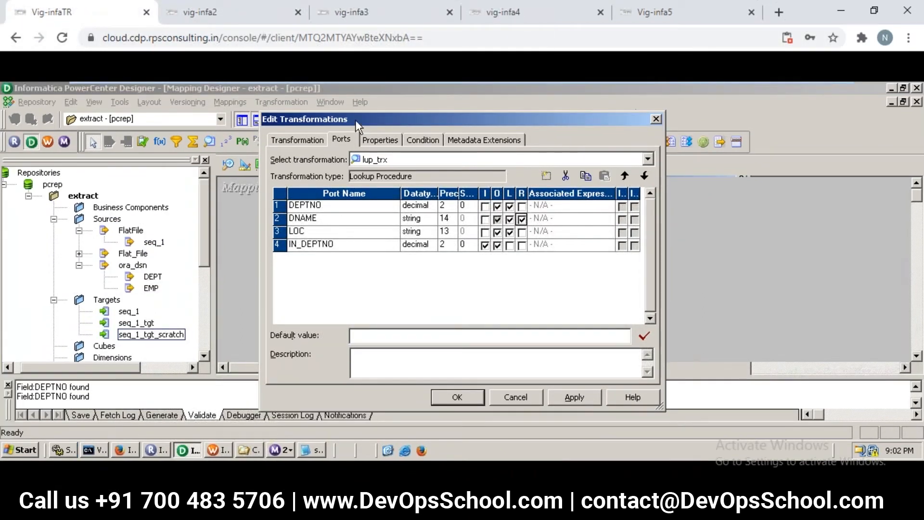
# - Add and apply the lookup condition DEPTNO = IN_DEPTNO in lup_trx, and display the transformation's properties
pyautogui.click(426, 136)
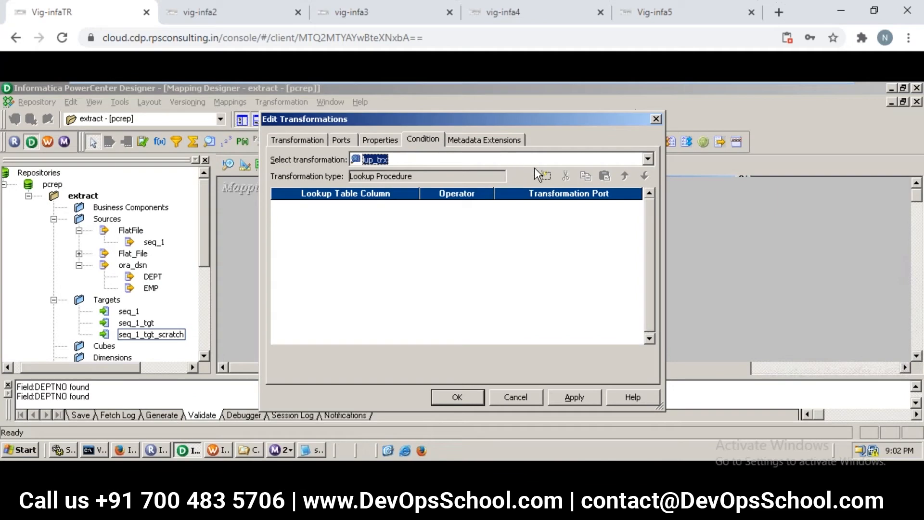
pyautogui.click(545, 175)
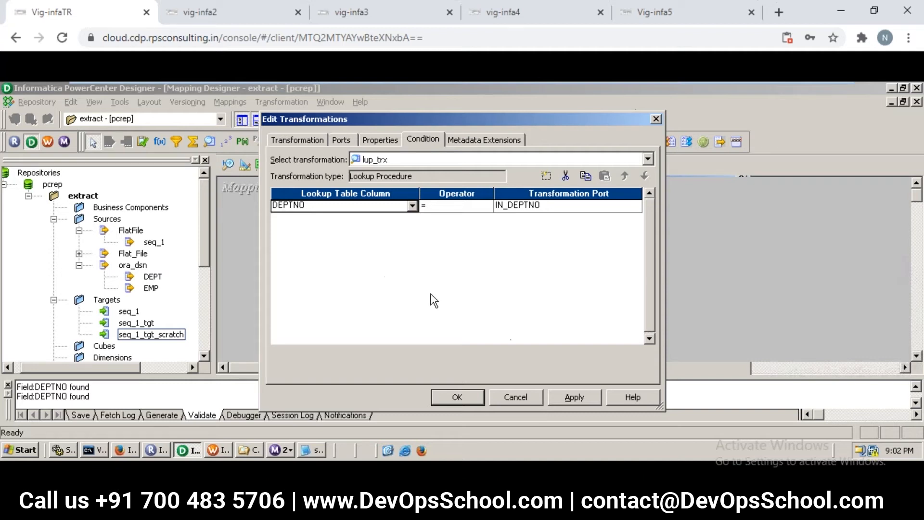
pyautogui.click(575, 396)
pyautogui.click(376, 139)
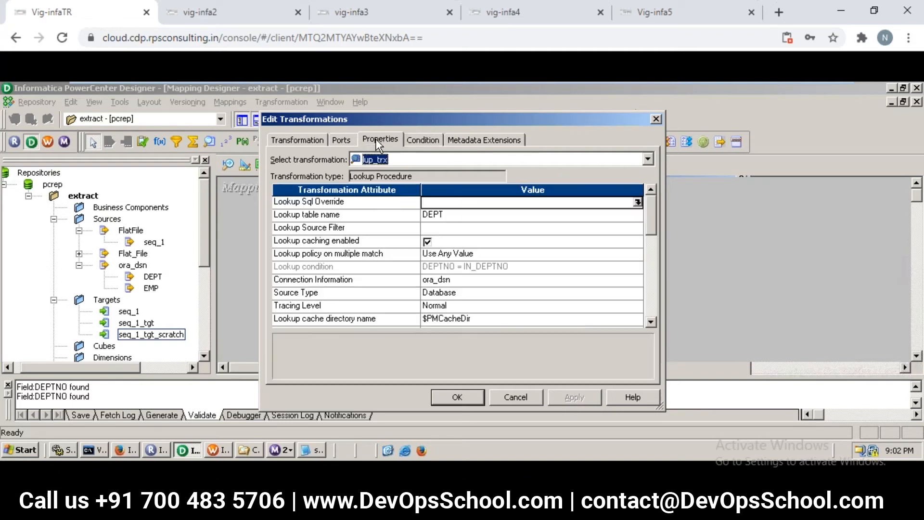
# - Check the Connection Information property of lup_trx, and close the transformation's settings
pyautogui.click(475, 280)
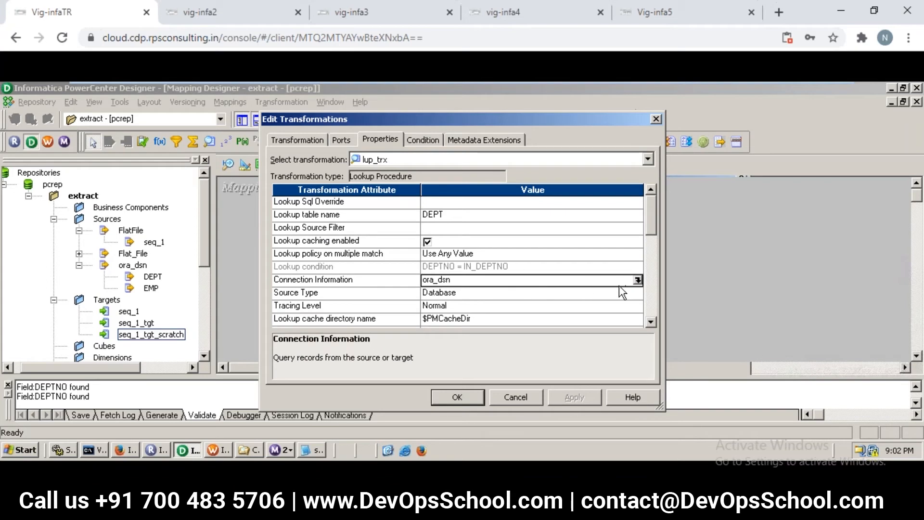
pyautogui.click(457, 397)
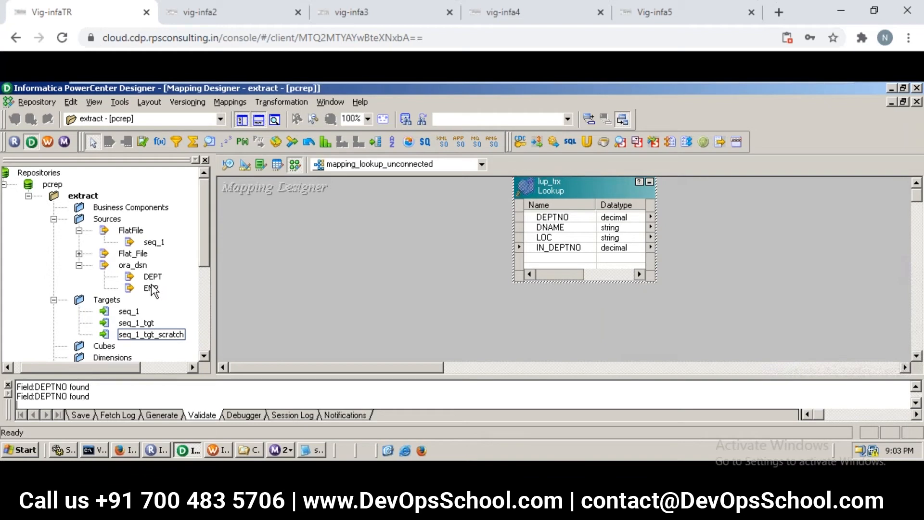
# - Add the EMP source from ora_dsn to the mapping, and spread EMP and SQ_EMP apart so they no longer overlap
pyautogui.moveTo(151, 287); pyautogui.dragTo(264, 211)
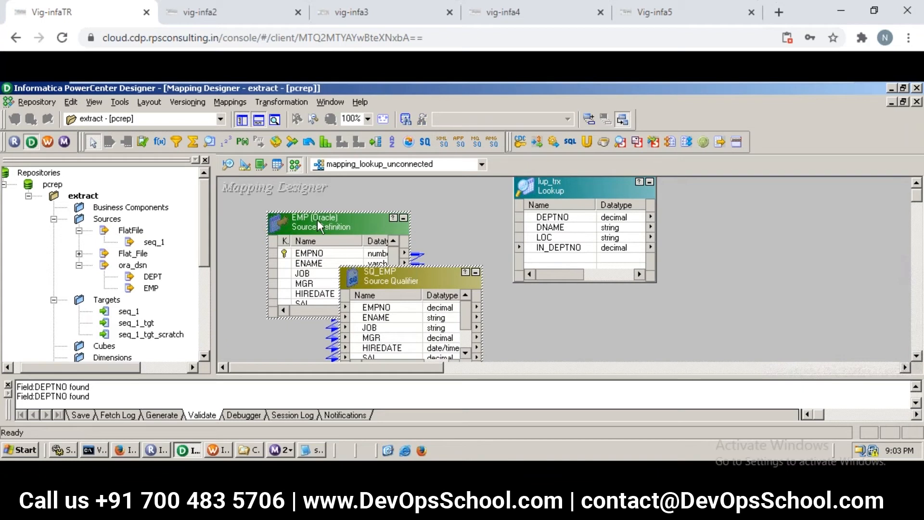
pyautogui.moveTo(336, 221); pyautogui.dragTo(285, 206)
pyautogui.click(436, 206)
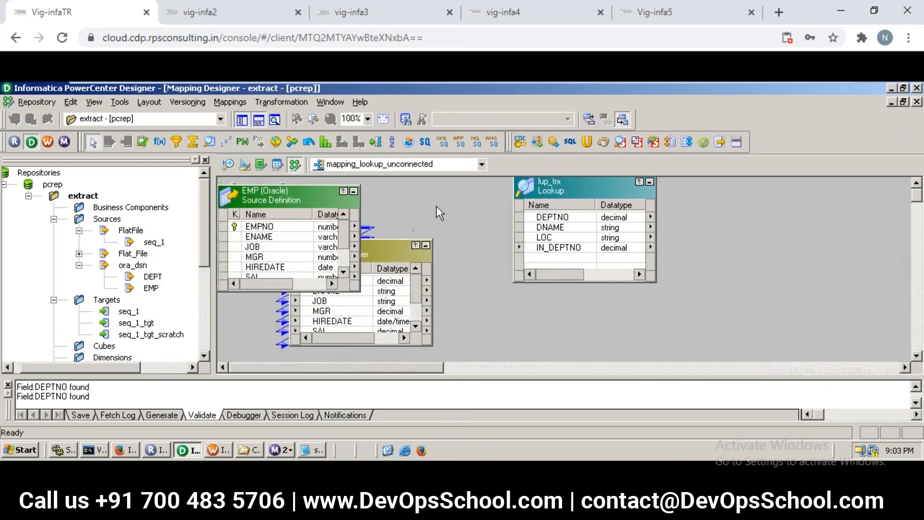
pyautogui.moveTo(393, 258)
pyautogui.mouseDown()
pyautogui.moveTo(509, 302)
pyautogui.moveTo(506, 263)
pyautogui.mouseUp()
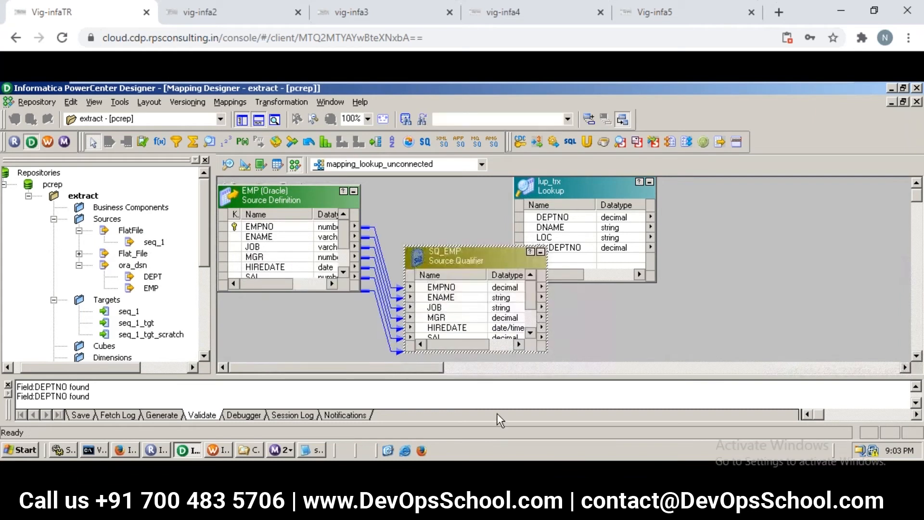
# - Switch to the Untitled Notepad notes, highlight the line "dname = lup(deptno);", and return to the Vig-infaTR session
pyautogui.moveTo(516, 510)
pyautogui.click(576, 440)
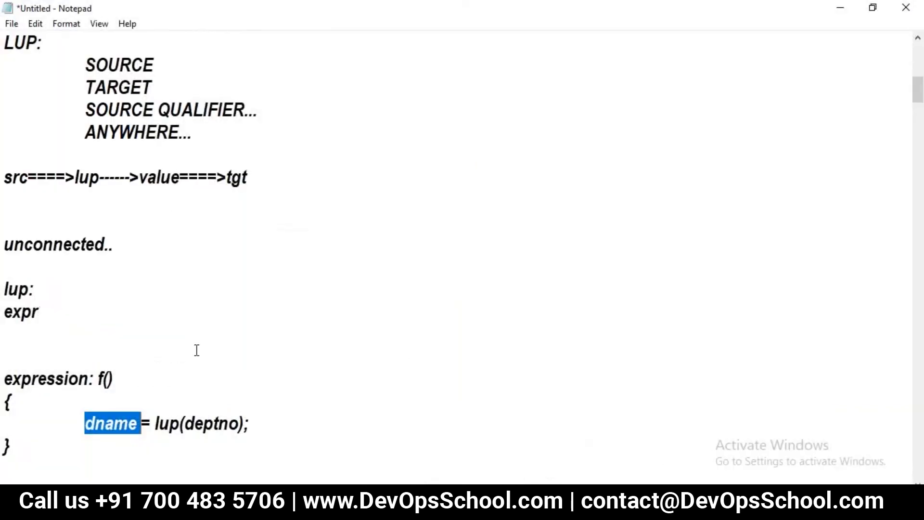
pyautogui.moveTo(66, 424); pyautogui.dragTo(270, 427)
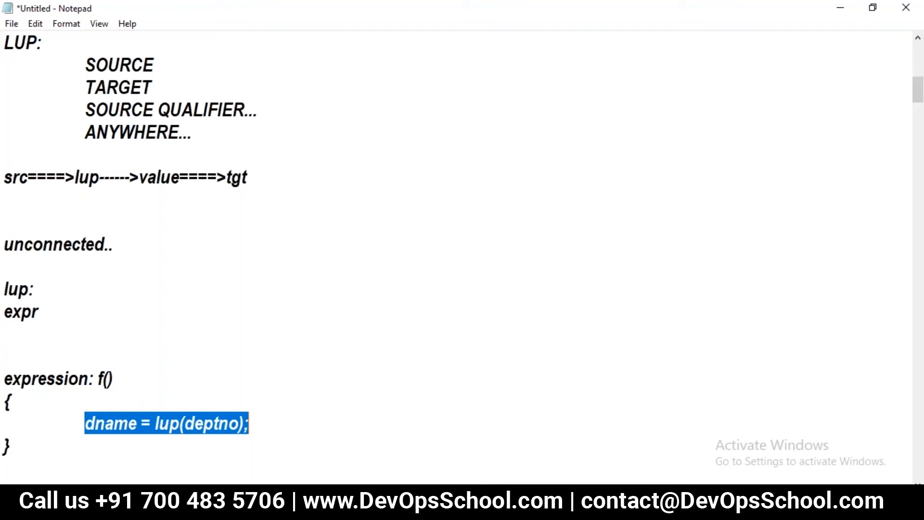
pyautogui.moveTo(549, 506)
pyautogui.click(553, 446)
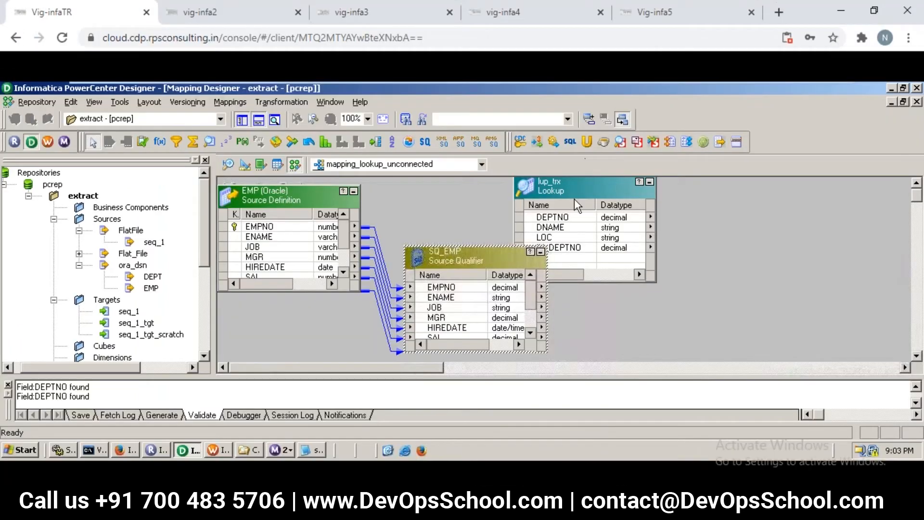
# - Move the lup_trx lookup clear of SQ_EMP, and create an Expression transformation named expr_lookup
pyautogui.moveTo(585, 184); pyautogui.dragTo(739, 202)
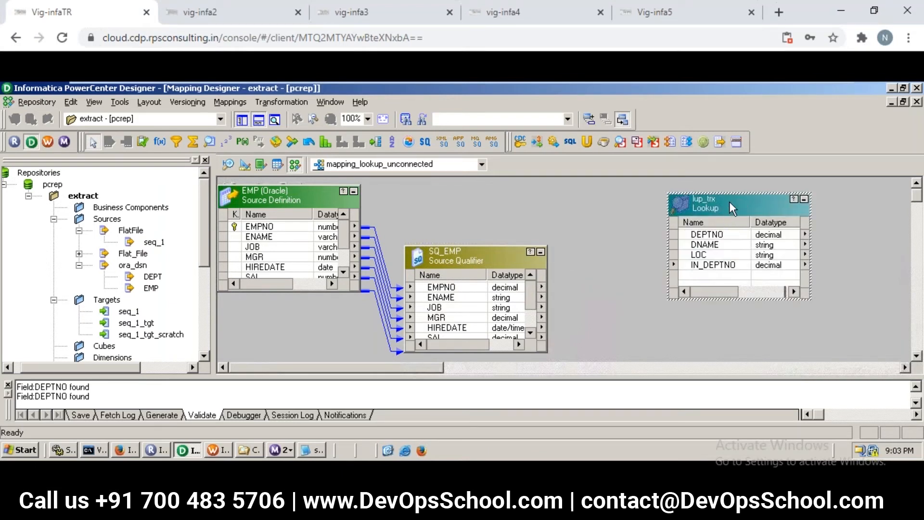
pyautogui.moveTo(730, 201); pyautogui.dragTo(731, 187)
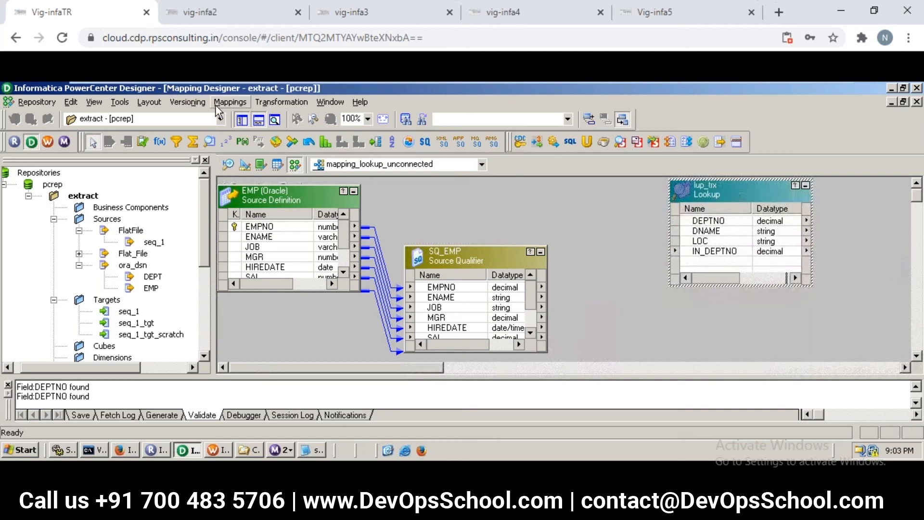
pyautogui.click(267, 103)
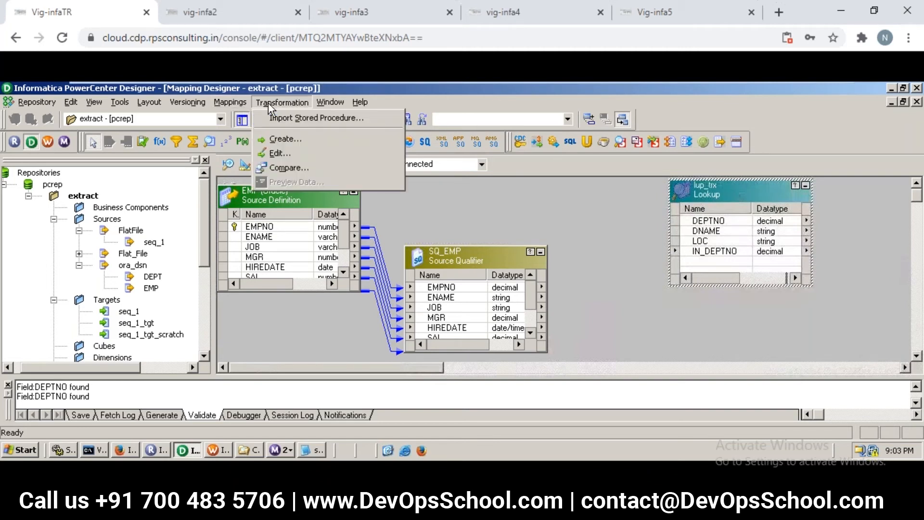
pyautogui.click(282, 143)
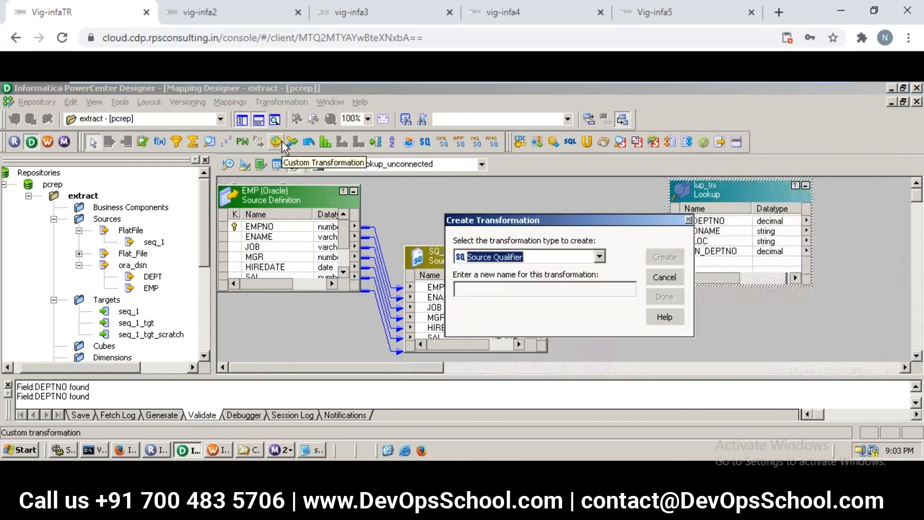
pyautogui.press('e')
pyautogui.press('Tab')
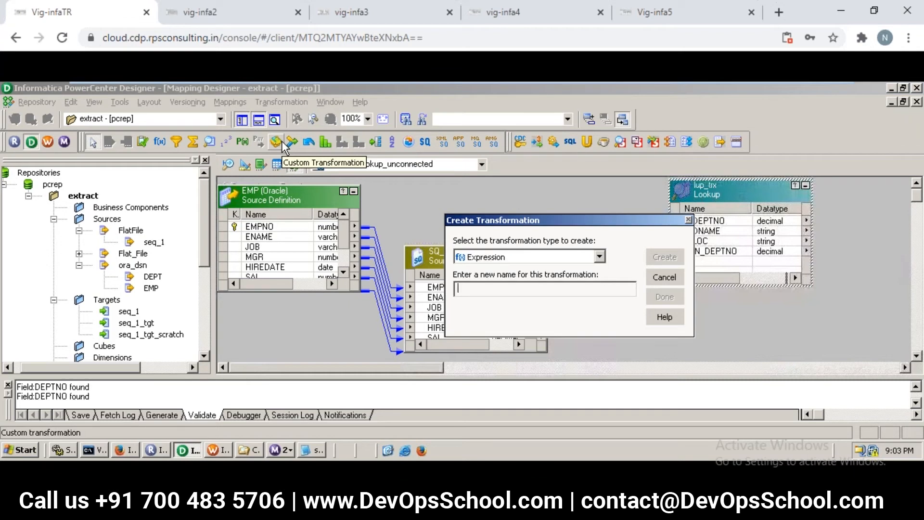
pyautogui.write('expr_lookup')
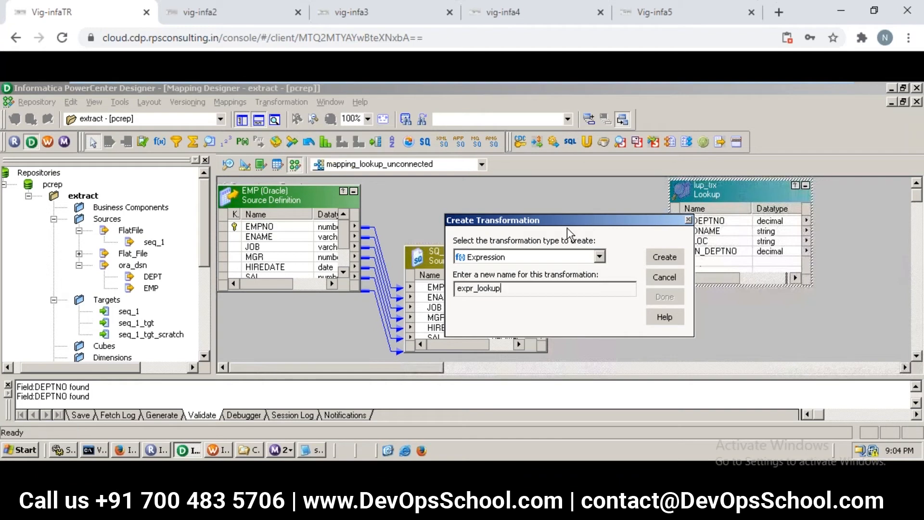
pyautogui.click(670, 255)
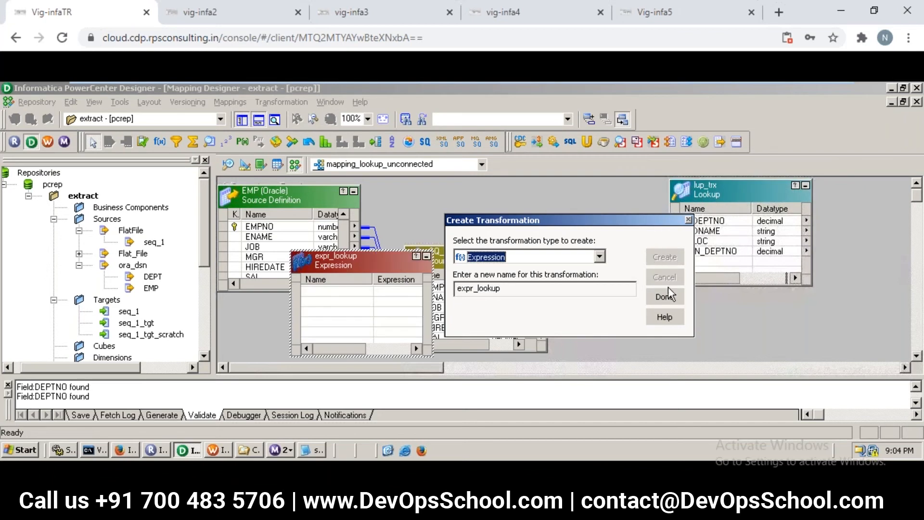
pyautogui.click(665, 297)
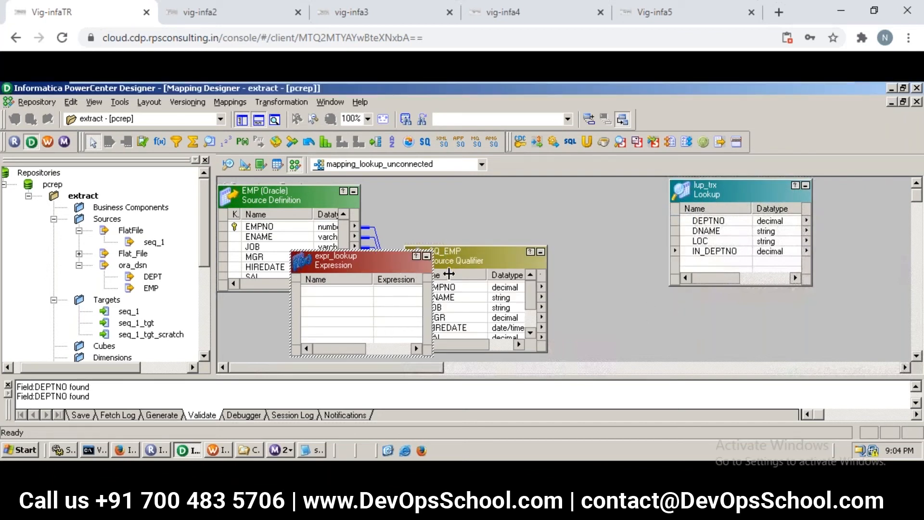
# - Place expr_lookup to the right of SQ_EMP, and bring SQ_EMP's DEPTNO port into view
pyautogui.moveTo(619, 273); pyautogui.dragTo(625, 274)
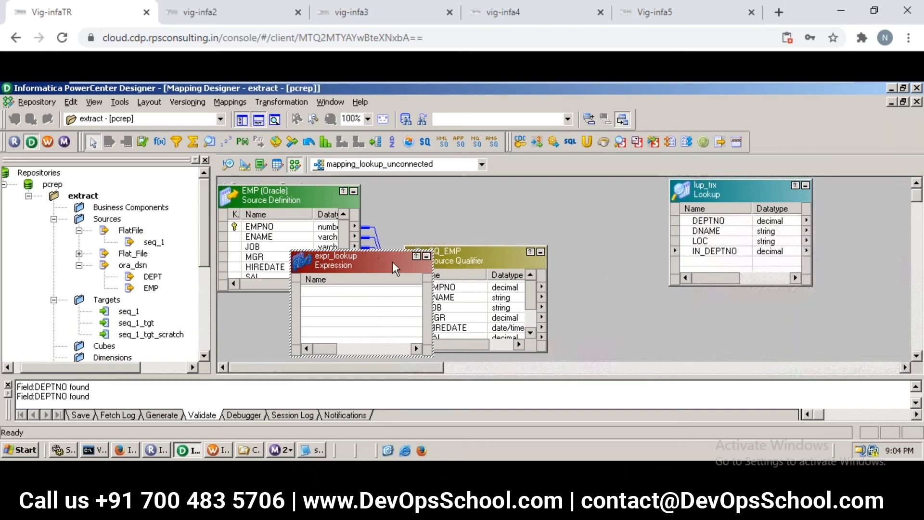
pyautogui.moveTo(345, 262); pyautogui.dragTo(671, 259)
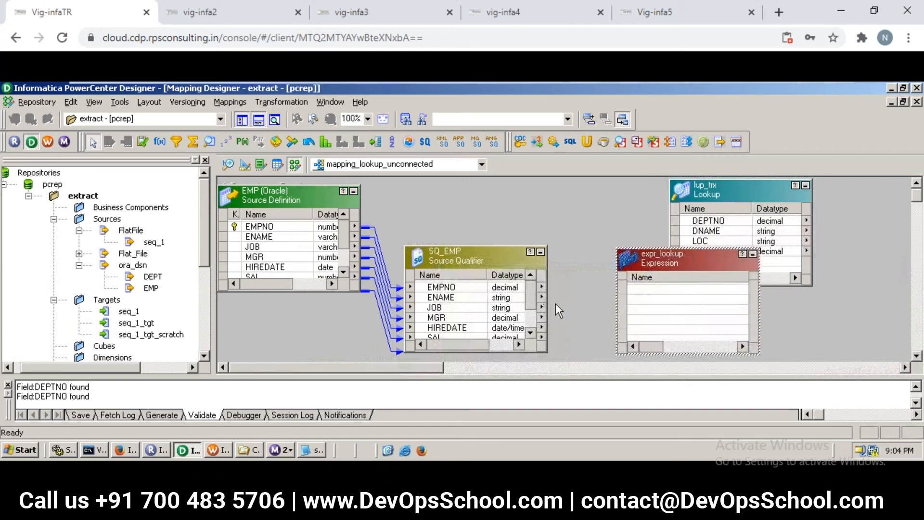
pyautogui.scroll(-1, 537, 304)
pyautogui.scroll(-2, 538, 308)
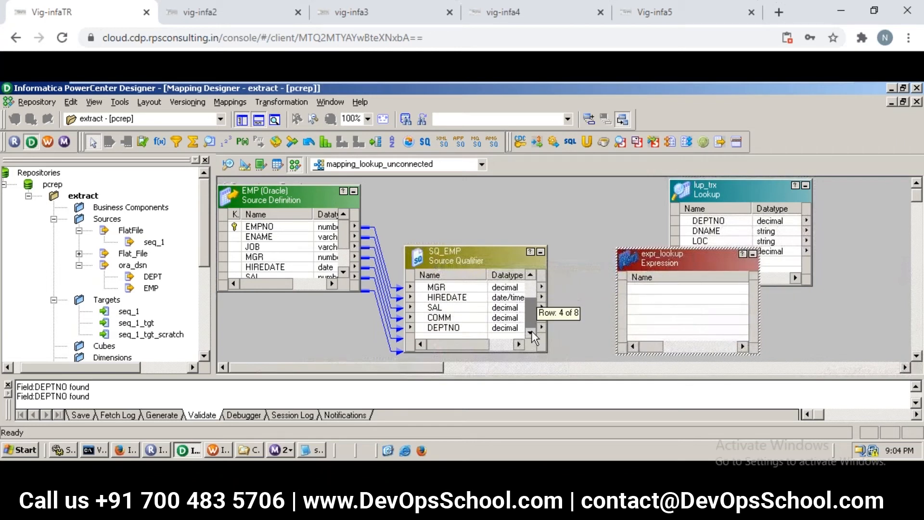
# - Highlight the deptno argument in the Untitled notes, return to Vig-infaTR, and close the seq_1_tgt_scratch_lookup.txt file
pyautogui.click(321, 451)
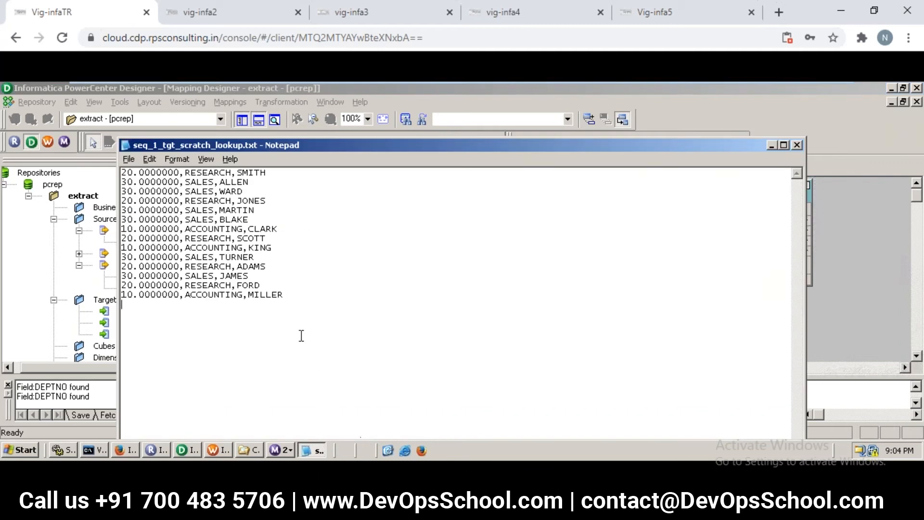
pyautogui.moveTo(372, 452)
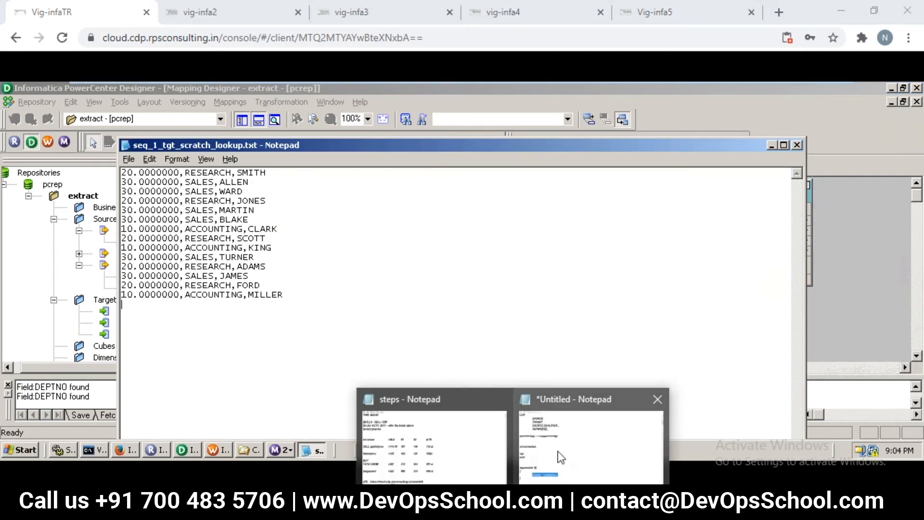
pyautogui.click(535, 474)
pyautogui.click(229, 420)
pyautogui.moveTo(185, 424); pyautogui.dragTo(239, 424)
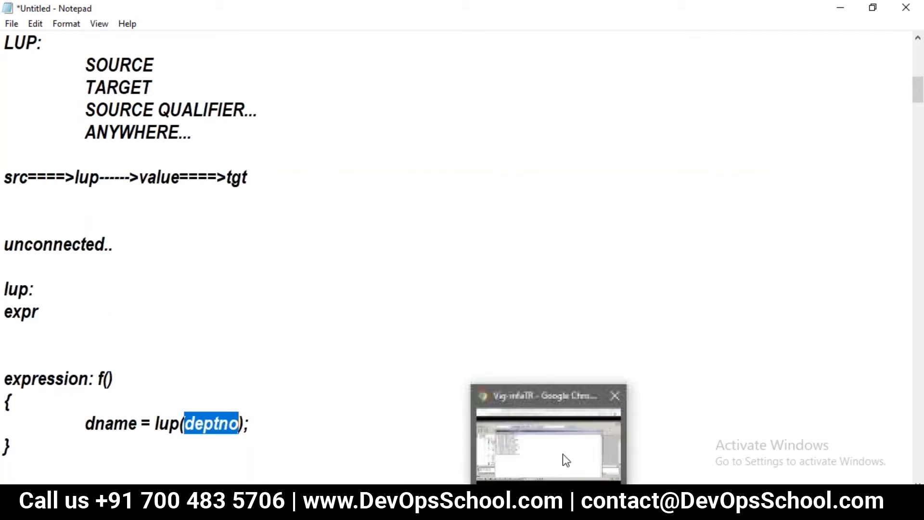
pyautogui.click(562, 455)
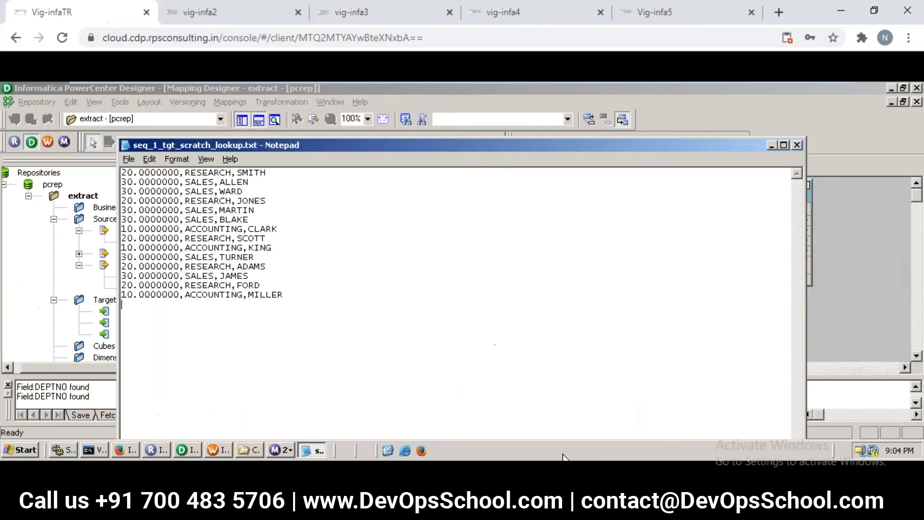
pyautogui.click(802, 143)
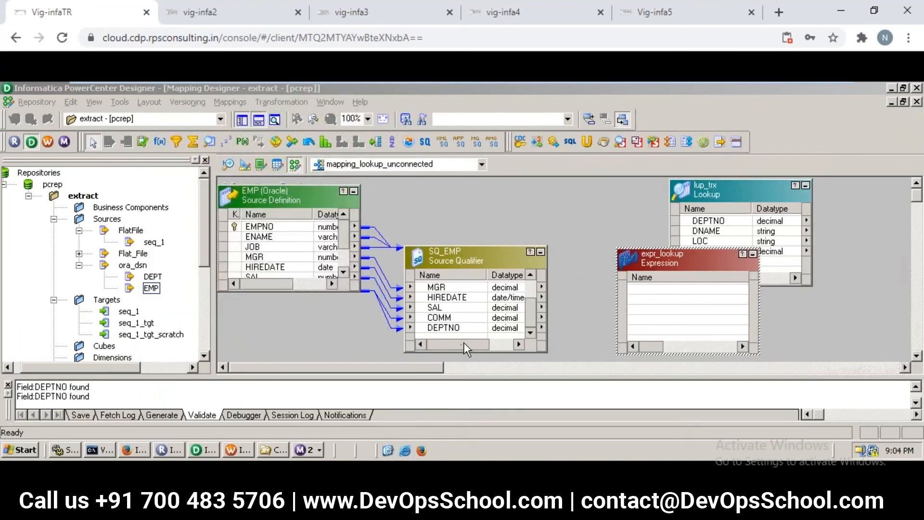
# - Link only the DEPTNO port of SQ_EMP into expr_lookup, and shift both transformations slightly up and left
pyautogui.click(477, 331)
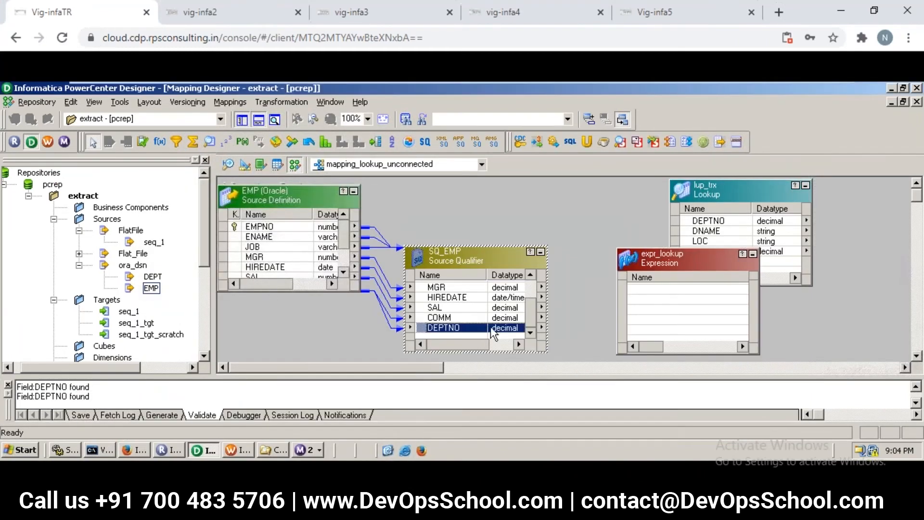
pyautogui.moveTo(473, 327); pyautogui.dragTo(623, 306)
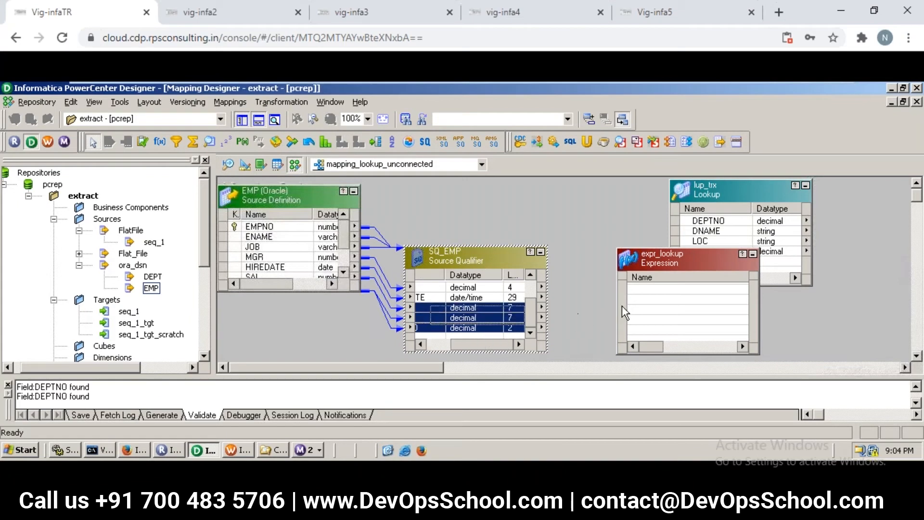
pyautogui.click(481, 332)
pyautogui.moveTo(479, 328); pyautogui.dragTo(671, 288)
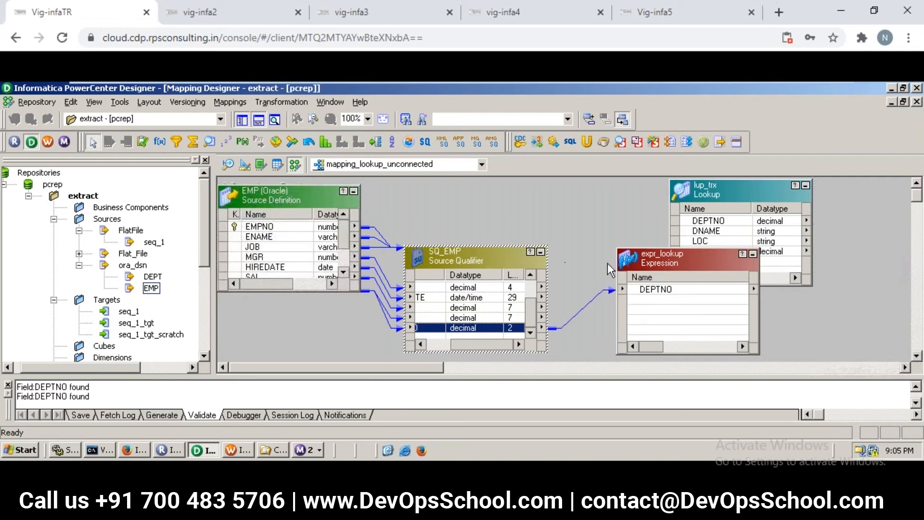
pyautogui.moveTo(510, 265); pyautogui.dragTo(495, 258)
pyautogui.moveTo(669, 256); pyautogui.dragTo(637, 244)
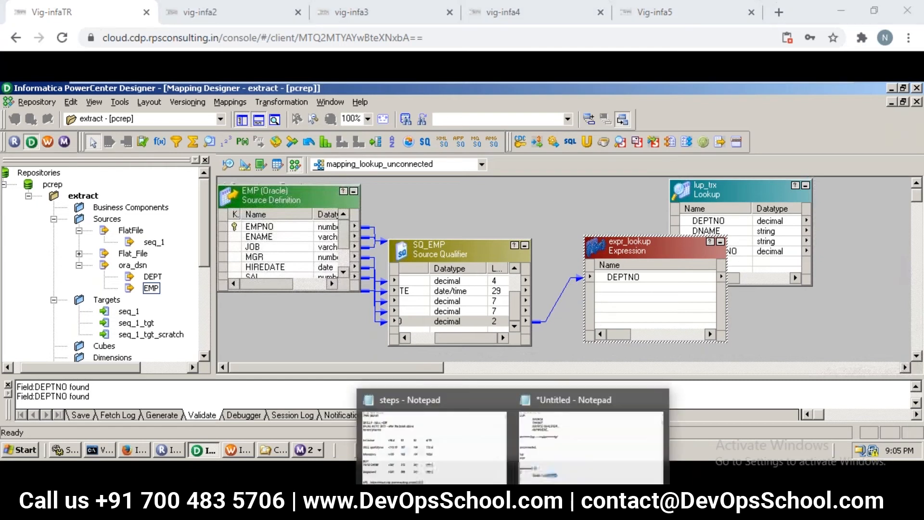
# - Point out the lup call in the Untitled notes' expression, and return to the Vig-infaTR session
pyautogui.click(483, 422)
pyautogui.click(159, 423)
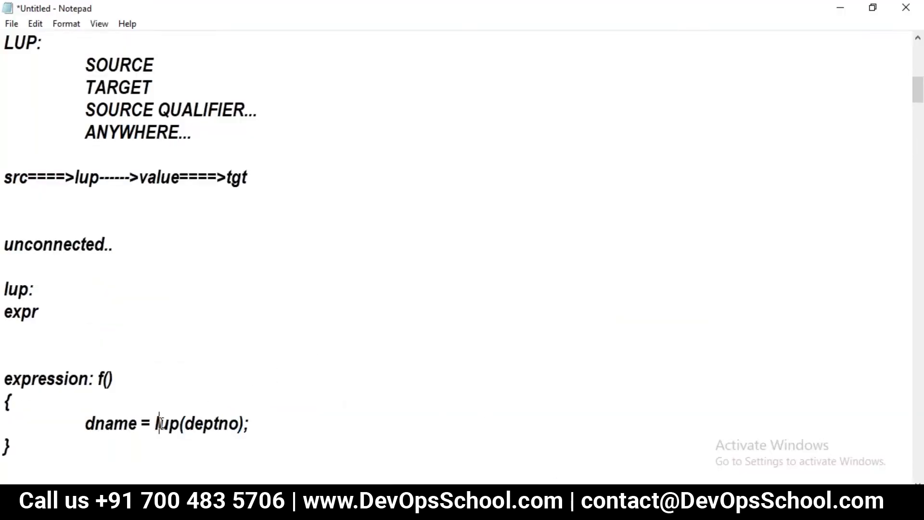
pyautogui.moveTo(160, 424); pyautogui.dragTo(171, 423)
pyautogui.hotkey('alt', 'Tab')
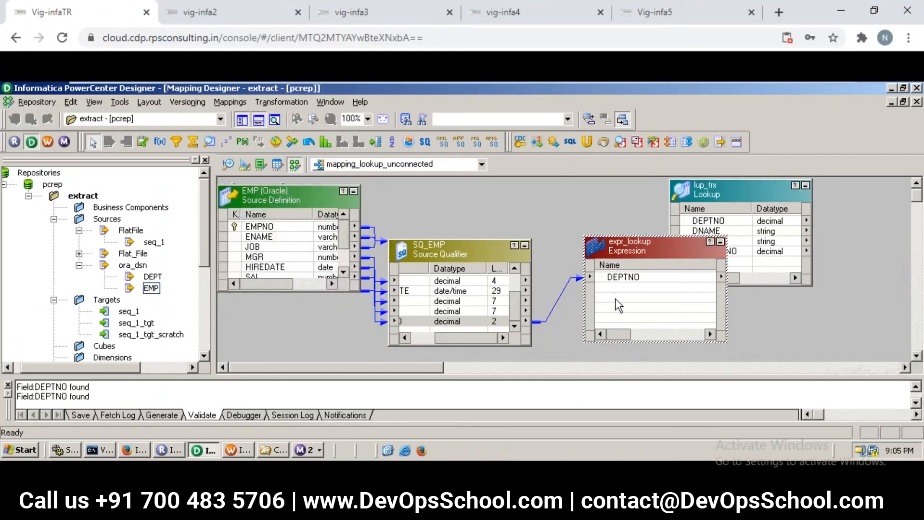
# - Open expr_lookup for editing and display its ports
pyautogui.rightClick(624, 248)
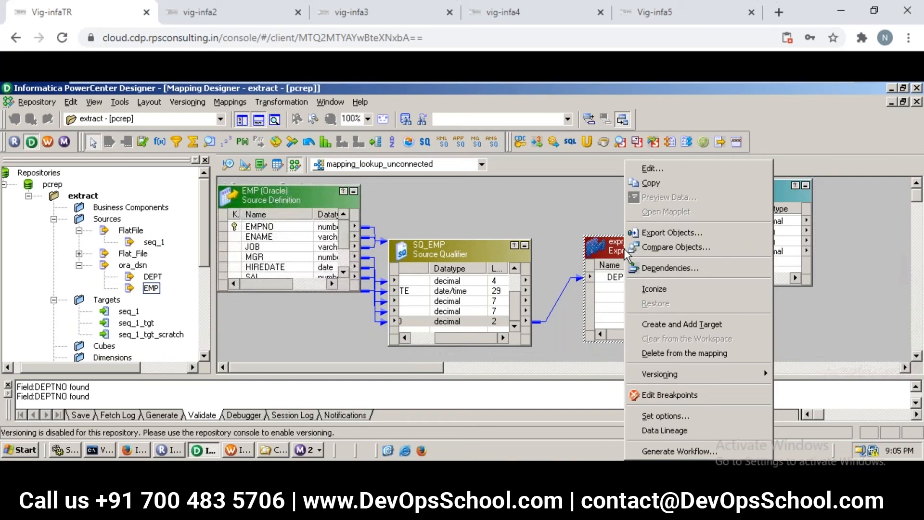
pyautogui.click(654, 174)
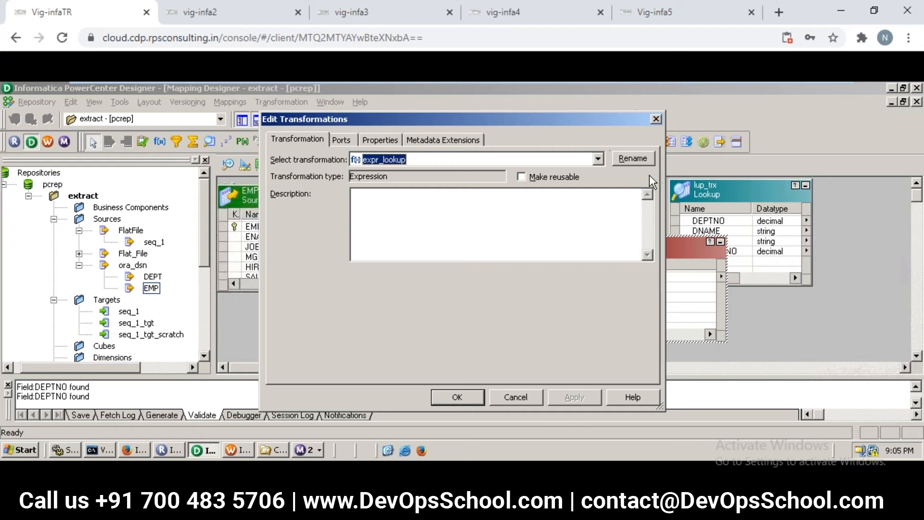
pyautogui.click(340, 141)
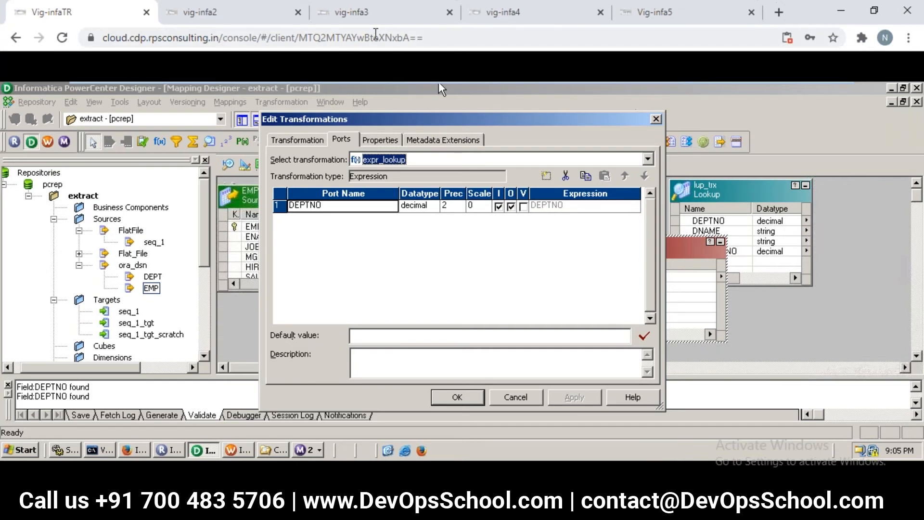
# - Check the expression transformation's ports in the vig-infa2, vig-infa3 and vig-infa4 sessions, and return to Vig-infaTR
pyautogui.click(221, 15)
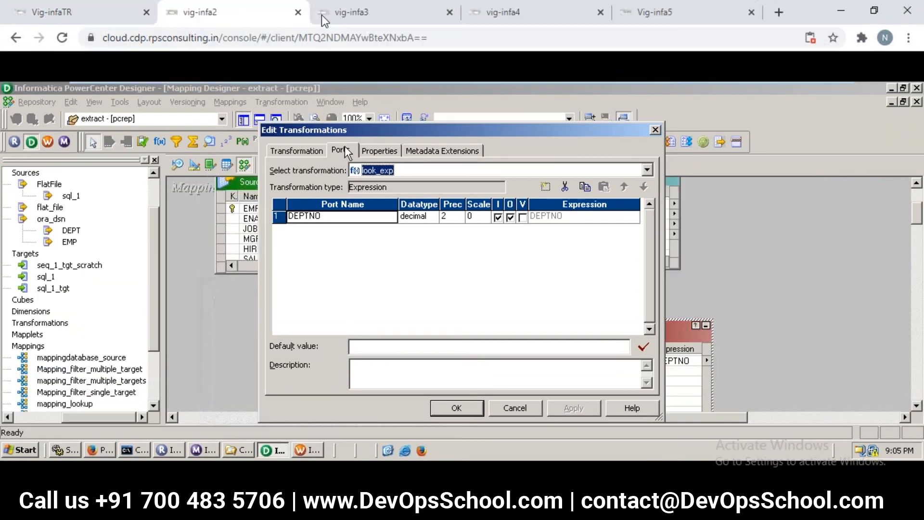
pyautogui.click(350, 16)
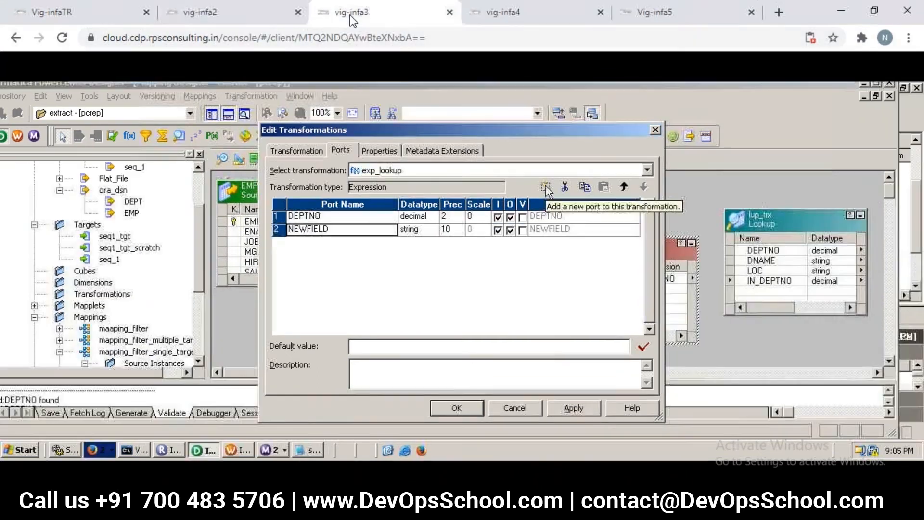
pyautogui.click(491, 17)
pyautogui.click(72, 13)
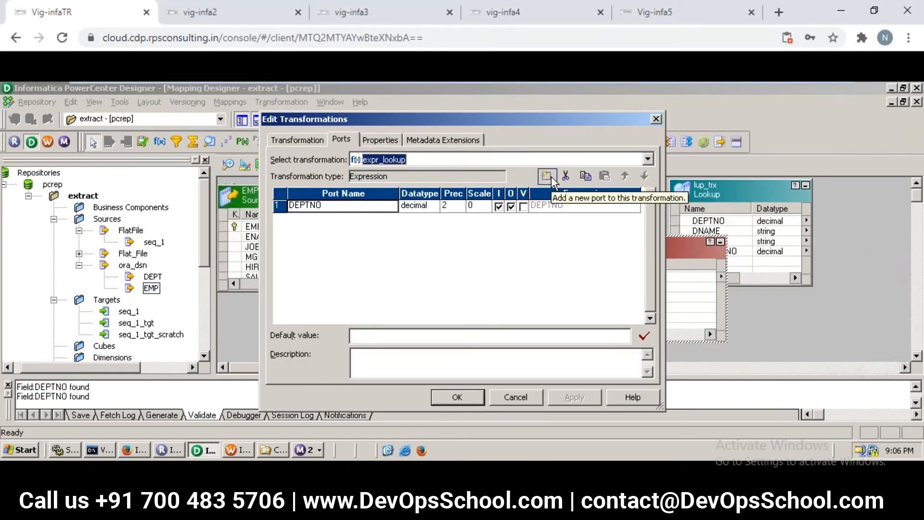
# - Add a port named dname_res to expr_lookup and make it output-only
pyautogui.click(551, 176)
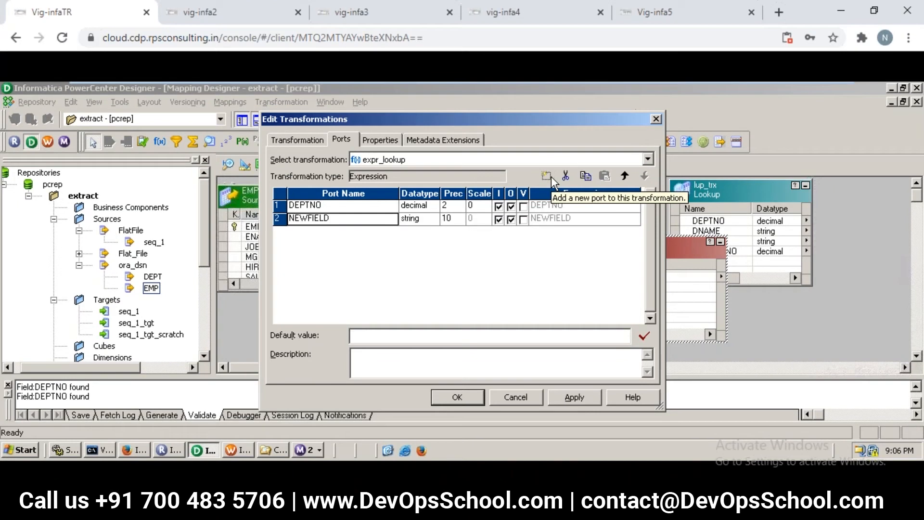
pyautogui.click(320, 220)
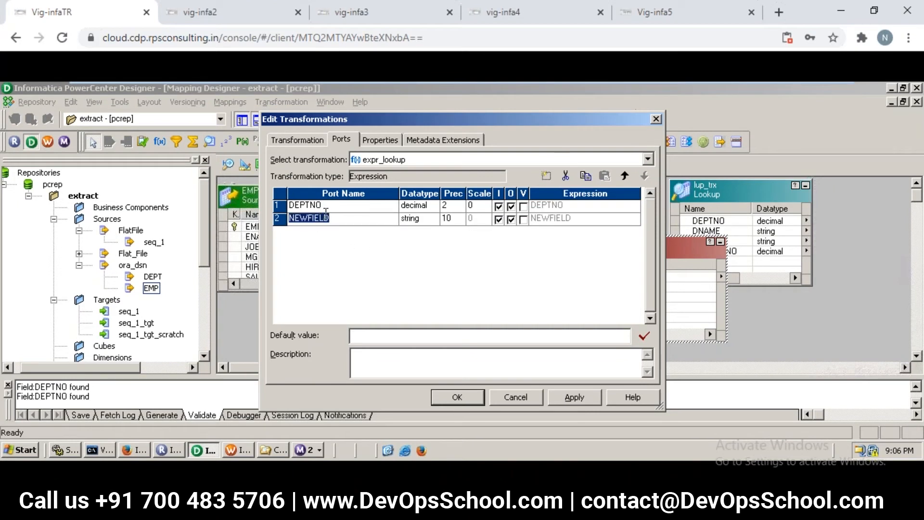
pyautogui.write('dname')
pyautogui.write('_rea')
pyautogui.press('Return')
pyautogui.click(501, 221)
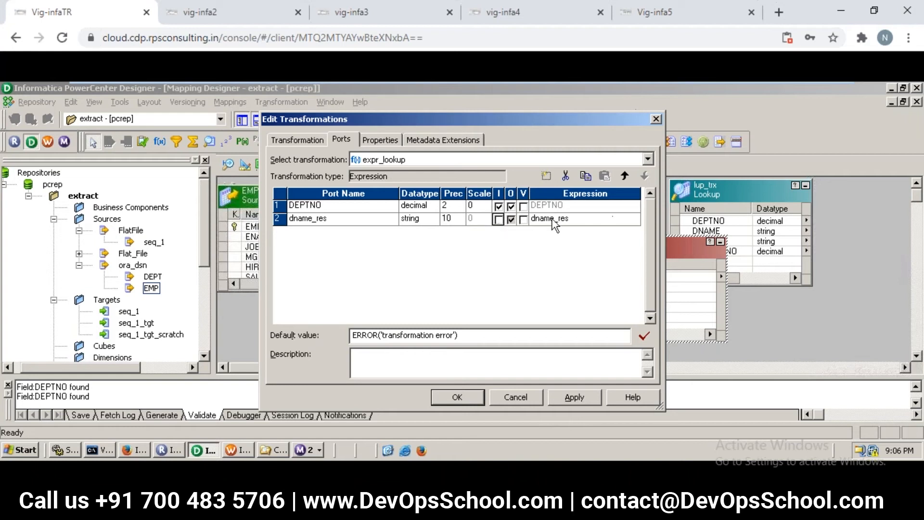
# - Open the expression of the dname_res port for editing and clear its default formula
pyautogui.click(620, 222)
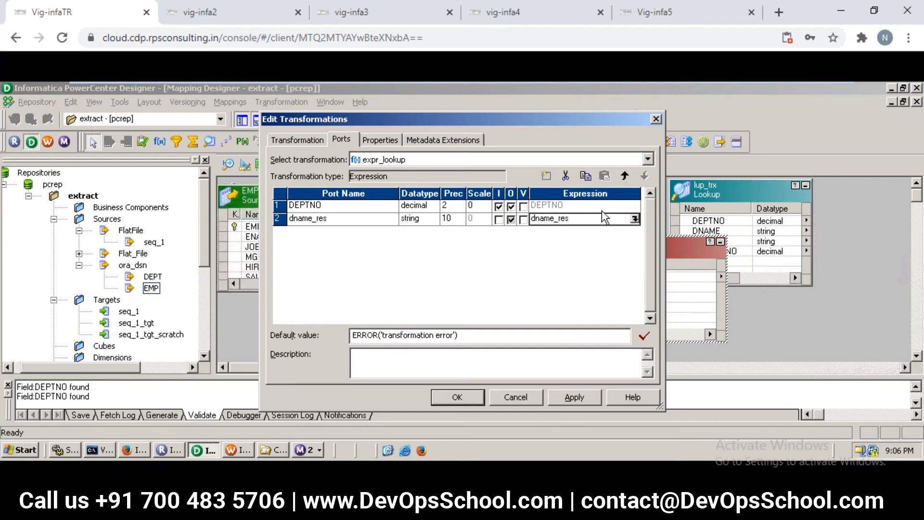
pyautogui.click(636, 219)
pyautogui.click(528, 190)
pyautogui.press('BackSpace')
pyautogui.press('BackSpace')
pyautogui.press('BackSpace')
pyautogui.press('BackSpace')
pyautogui.press('BackSpace')
pyautogui.press('BackSpace')
pyautogui.press('BackSpace')
pyautogui.press('BackSpace')
pyautogui.press('BackSpace')
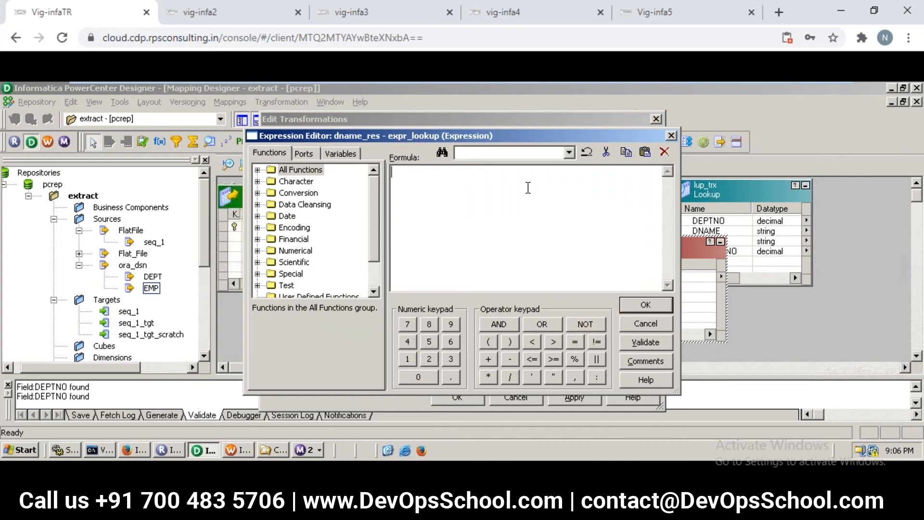
# - Switch to the vig-infa2 session and open the dname port's expression in look_exp for editing
pyautogui.click(248, 17)
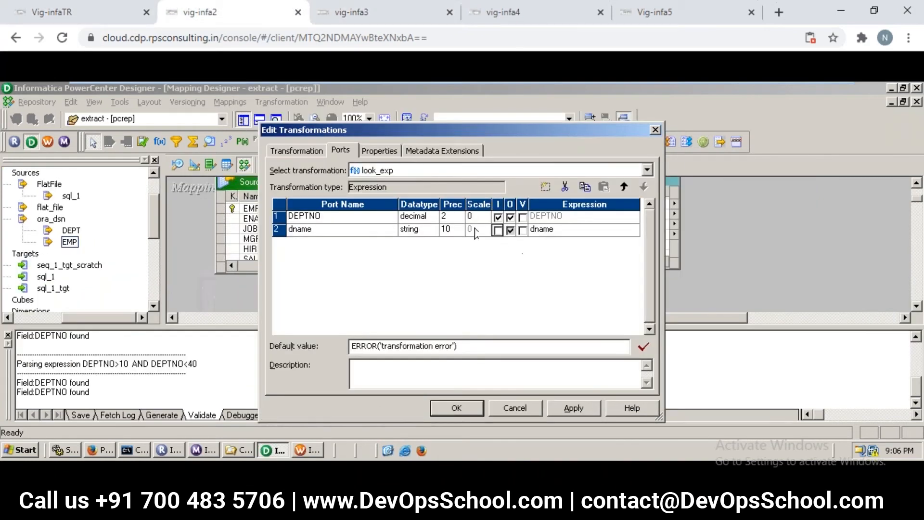
pyautogui.click(587, 230)
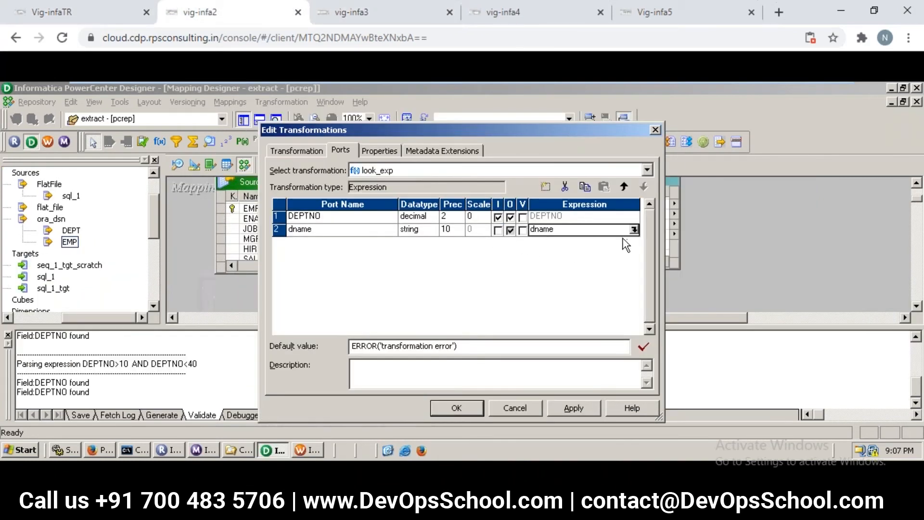
pyautogui.click(633, 230)
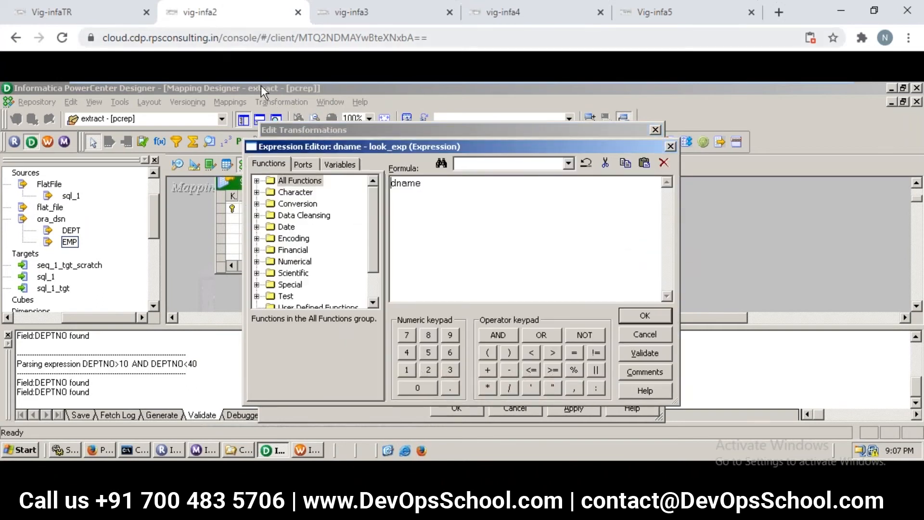
# - Check the Expression Editor in the vig-infa3 and vig-infa4 sessions, and return to Vig-infaTR
pyautogui.click(373, 12)
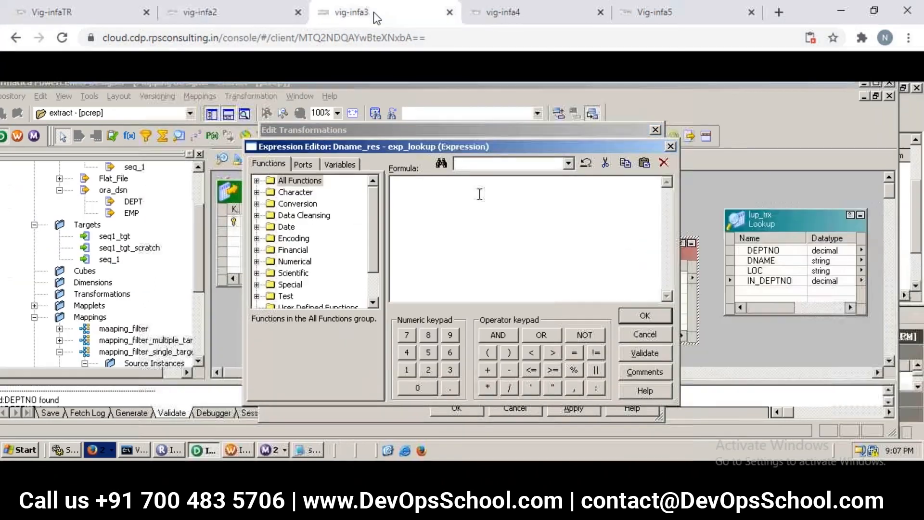
pyautogui.click(499, 16)
pyautogui.click(164, 22)
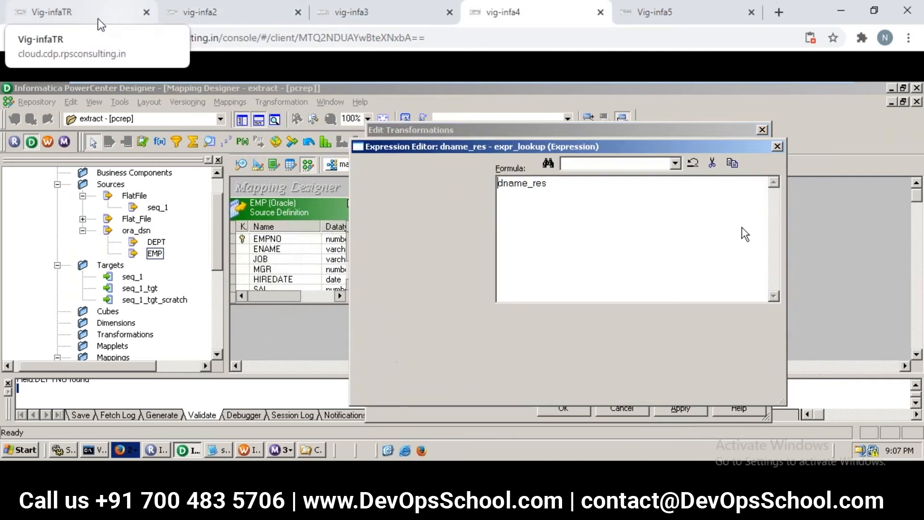
pyautogui.click(66, 18)
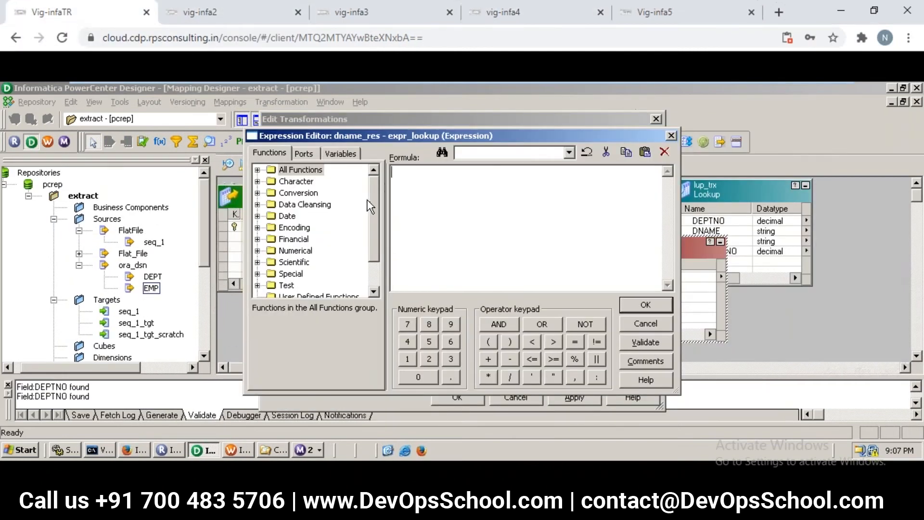
# - Expand the Lookups function group, select lup_trx, and point out its IN_DEPTNO decimal argument in the syntax description
pyautogui.moveTo(372, 203); pyautogui.dragTo(371, 260)
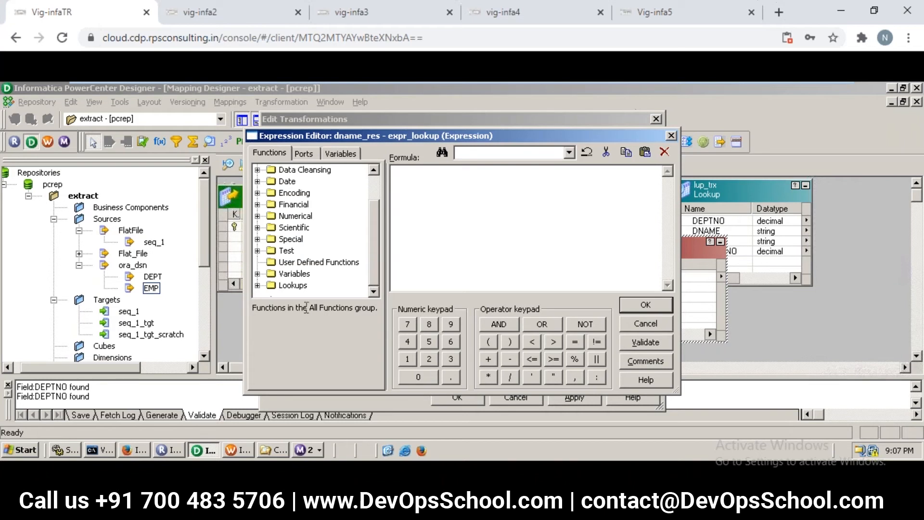
pyautogui.click(257, 285)
pyautogui.click(305, 286)
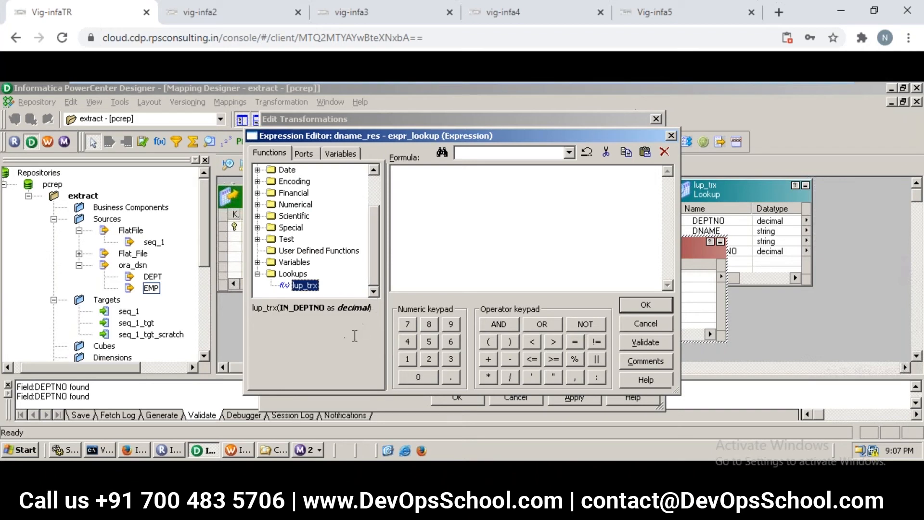
pyautogui.click(291, 311)
pyautogui.moveTo(291, 312); pyautogui.dragTo(343, 312)
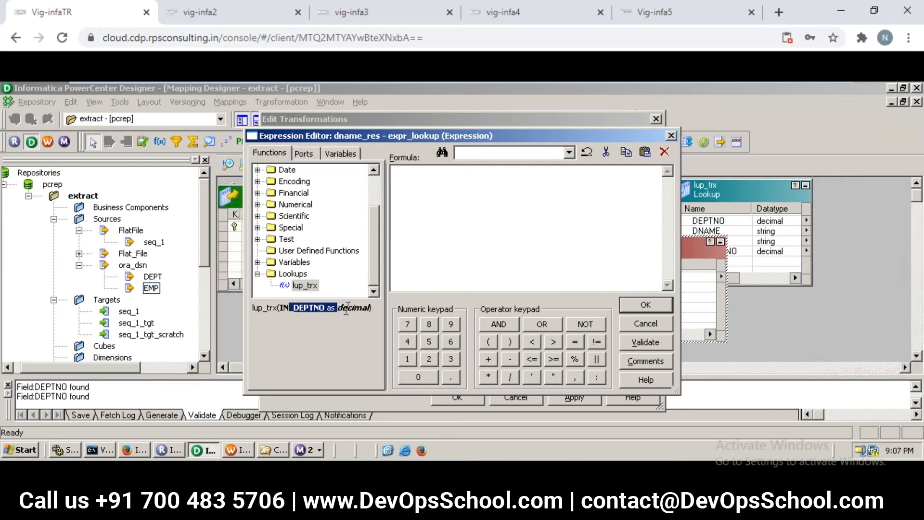
pyautogui.click(350, 308)
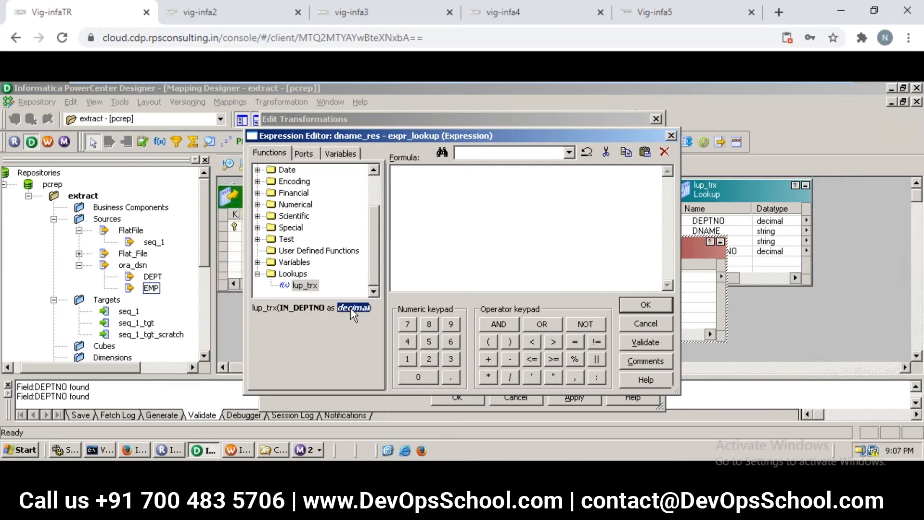
pyautogui.click(252, 313)
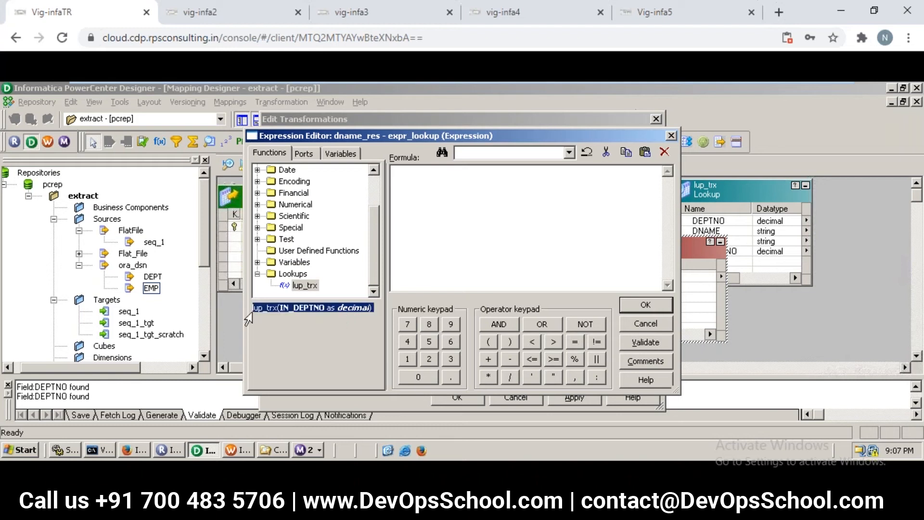
pyautogui.click(291, 312)
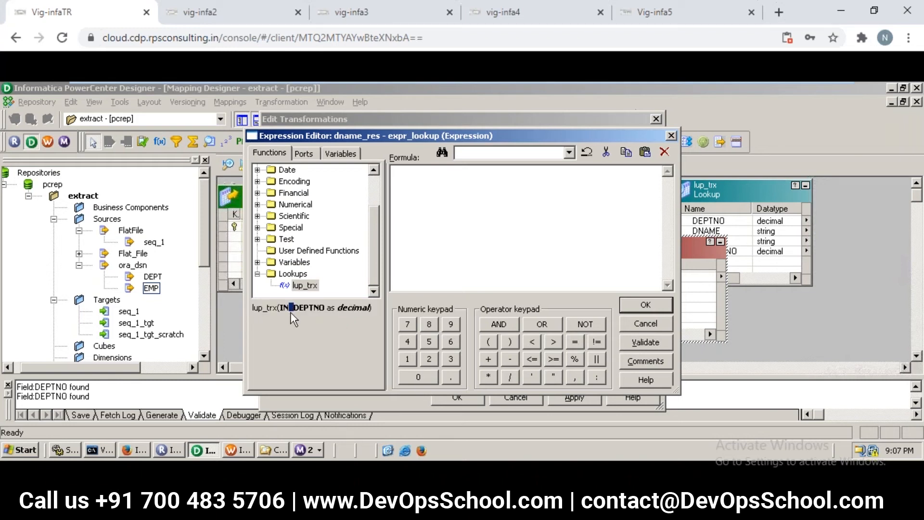
# - Build the dname_res formula :LKP.LUP_TRX(DEPTNO) from the lup_trx lookup and expr_lookup's DEPTNO port, and validate it
pyautogui.doubleClick(298, 288)
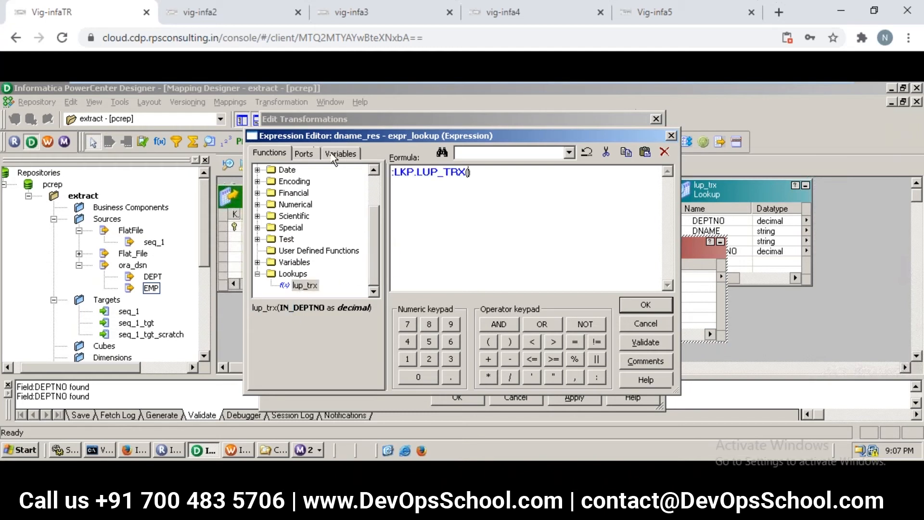
pyautogui.click(304, 153)
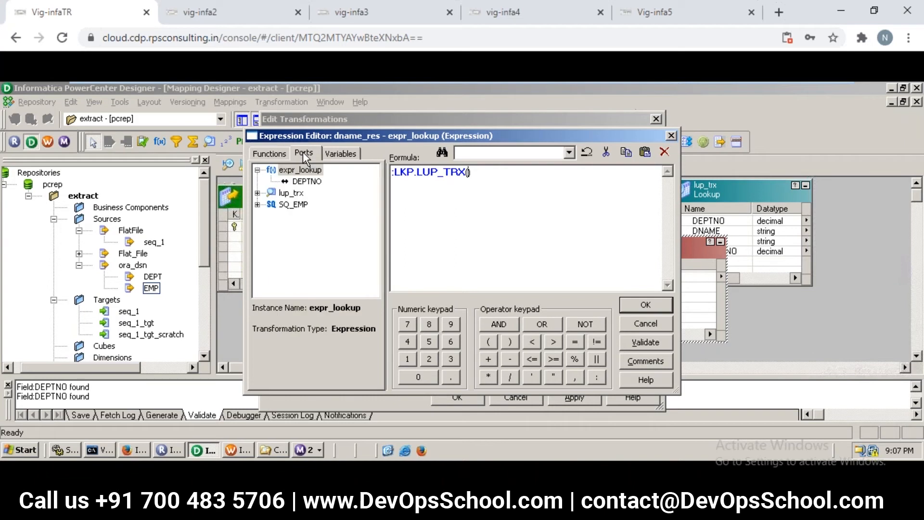
pyautogui.click(315, 183)
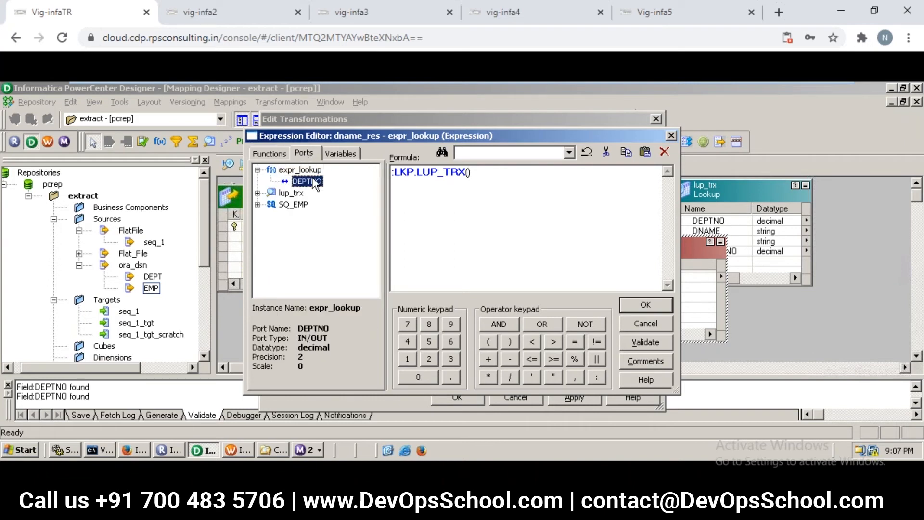
pyautogui.doubleClick(314, 182)
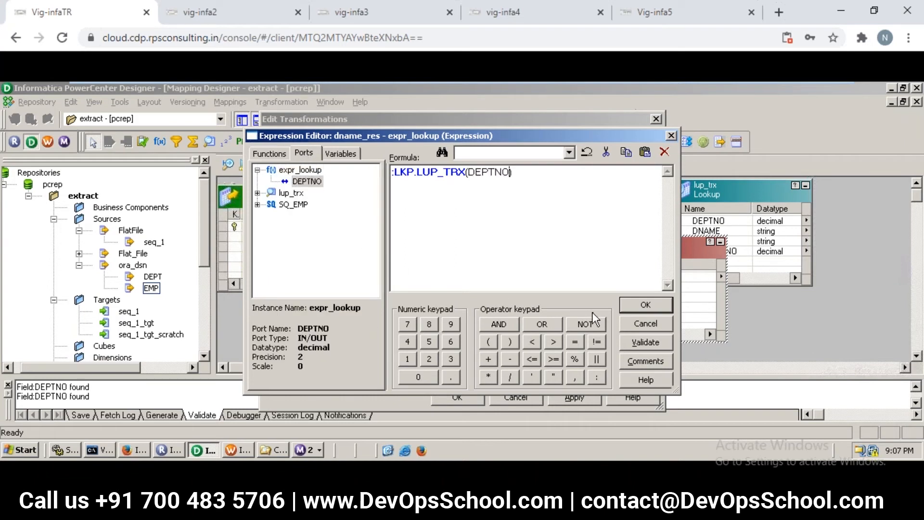
pyautogui.click(635, 341)
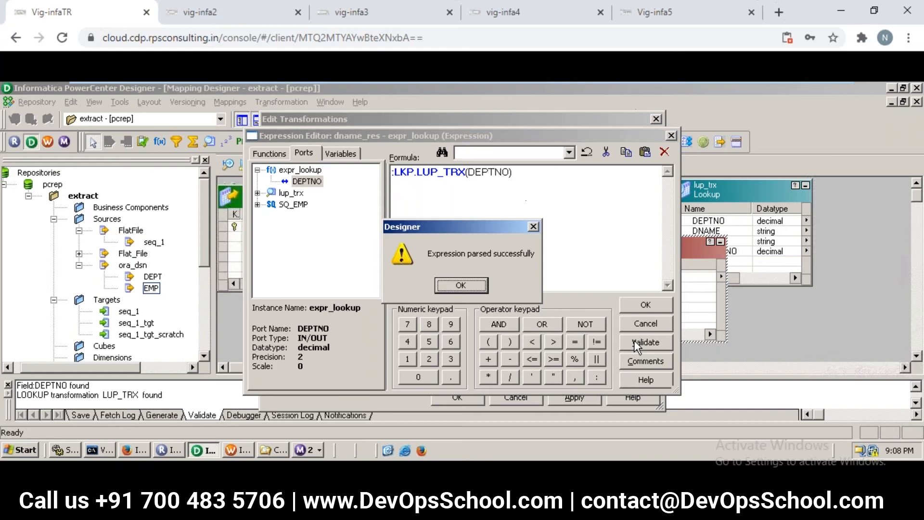
# - In the vig-infa2 session, replace the dname argument of the LOOKUP_TXR call with look_exp's DEPTNO port
pyautogui.click(241, 16)
pyautogui.press('BackSpace')
pyautogui.write('e)')
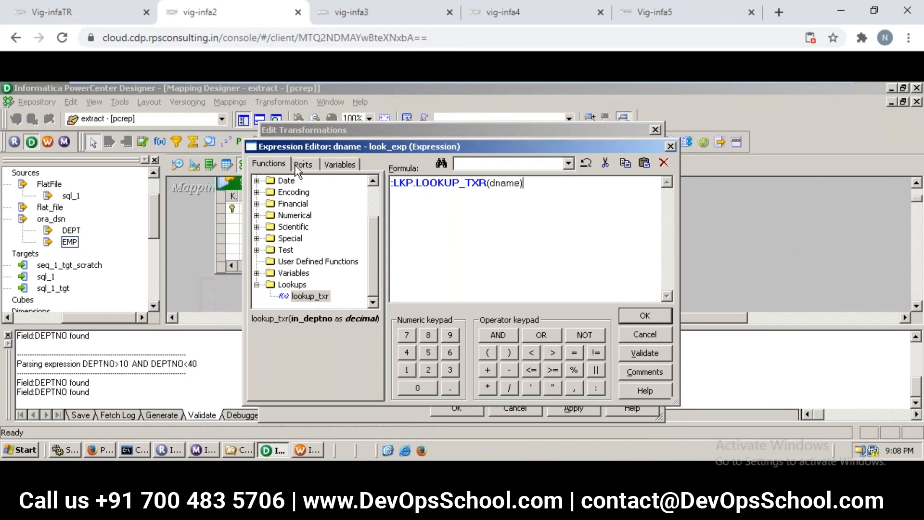
pyautogui.click(304, 164)
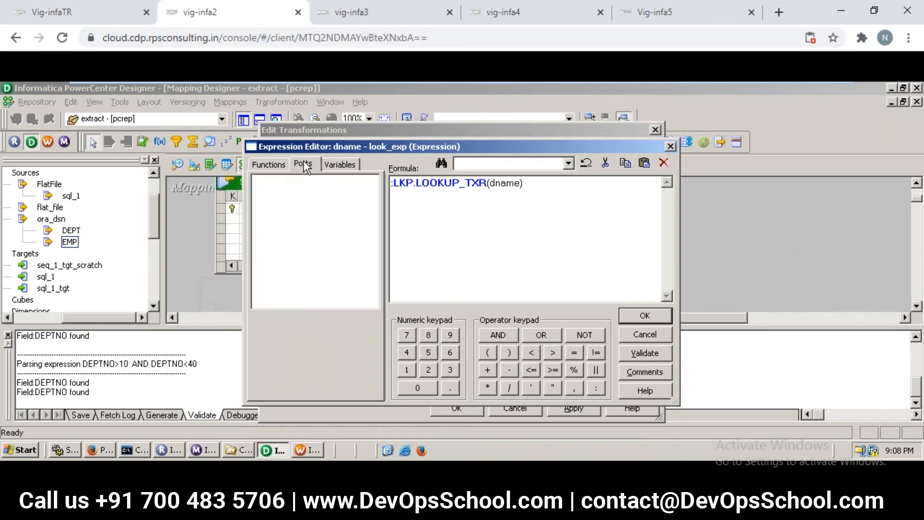
pyautogui.doubleClick(506, 184)
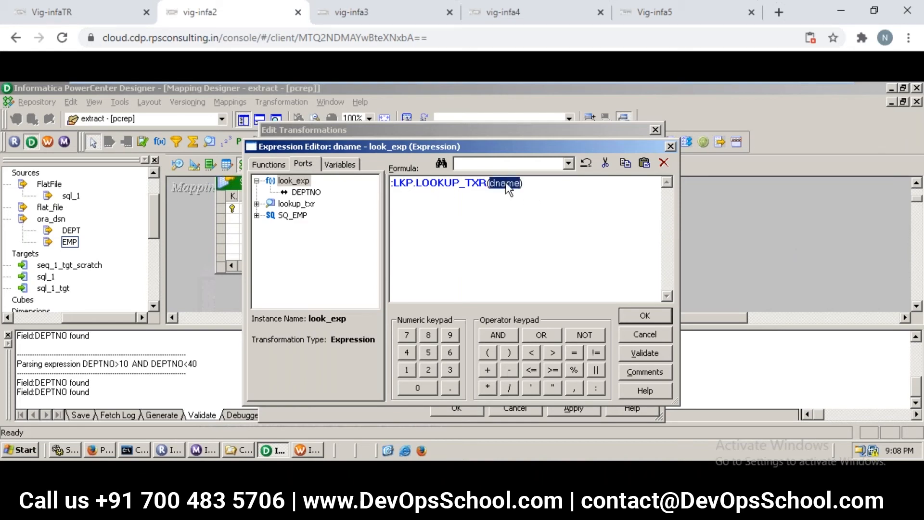
pyautogui.press('Delete')
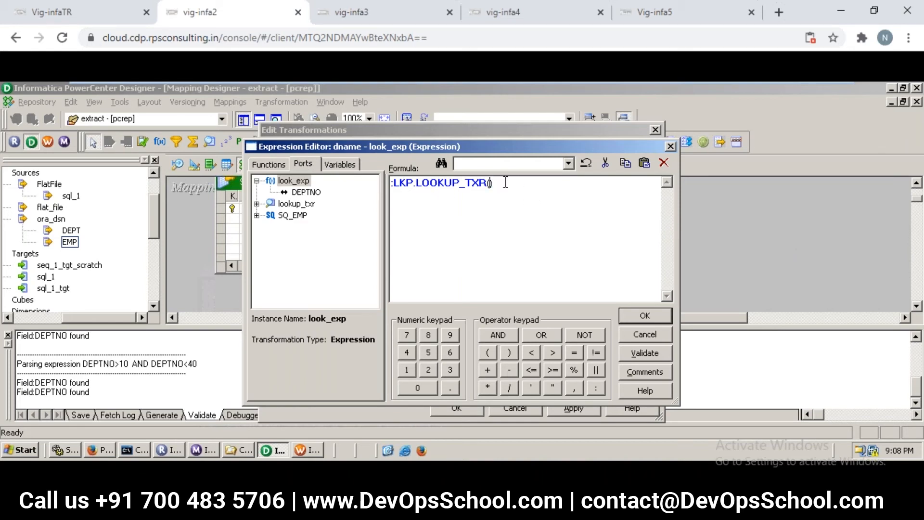
pyautogui.doubleClick(308, 192)
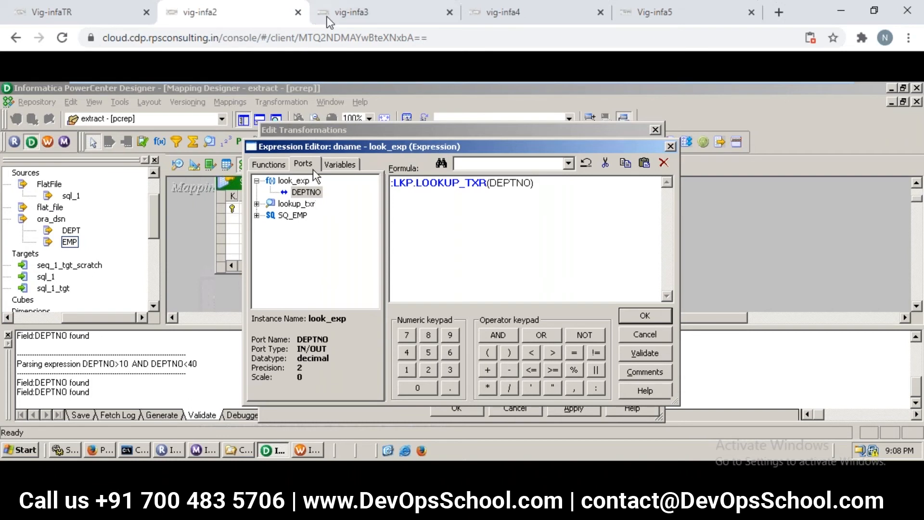
# - Review the lookup expressions in the vig-infa3 and vig-infa4 sessions, and return to Vig-infaTR
pyautogui.click(367, 18)
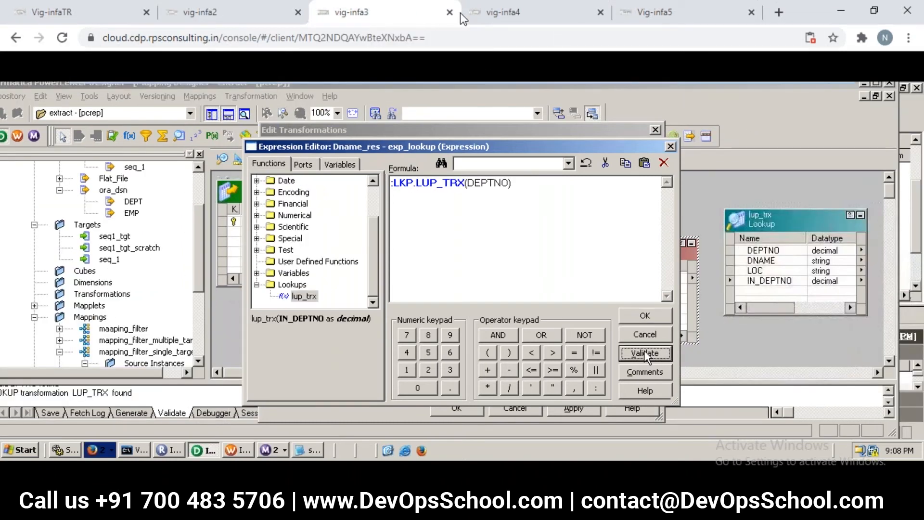
pyautogui.click(503, 17)
pyautogui.click(106, 19)
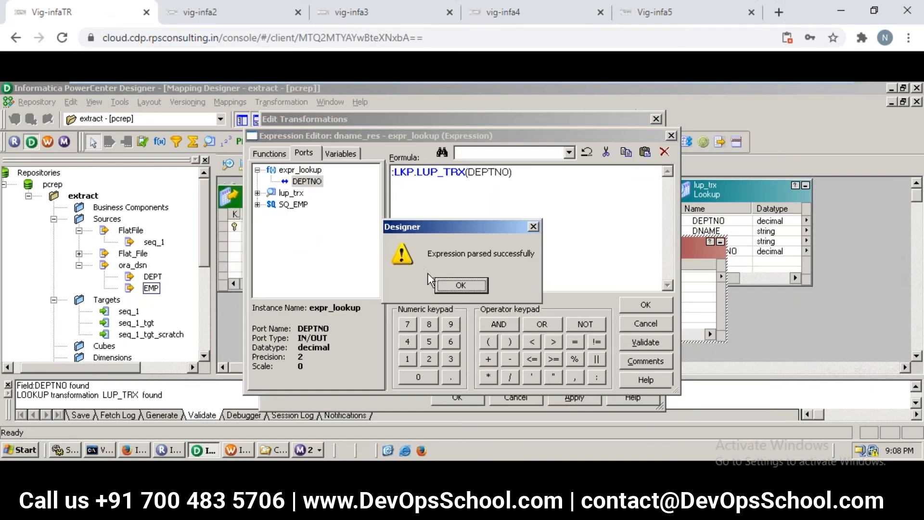
# - Dismiss the validation message, accept the dname_res formula, and apply the changes to expr_lookup
pyautogui.click(458, 285)
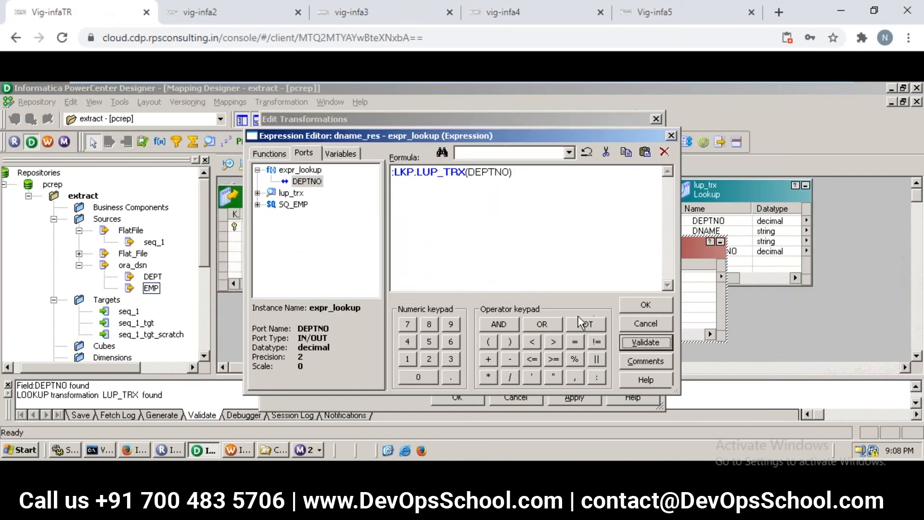
pyautogui.click(643, 305)
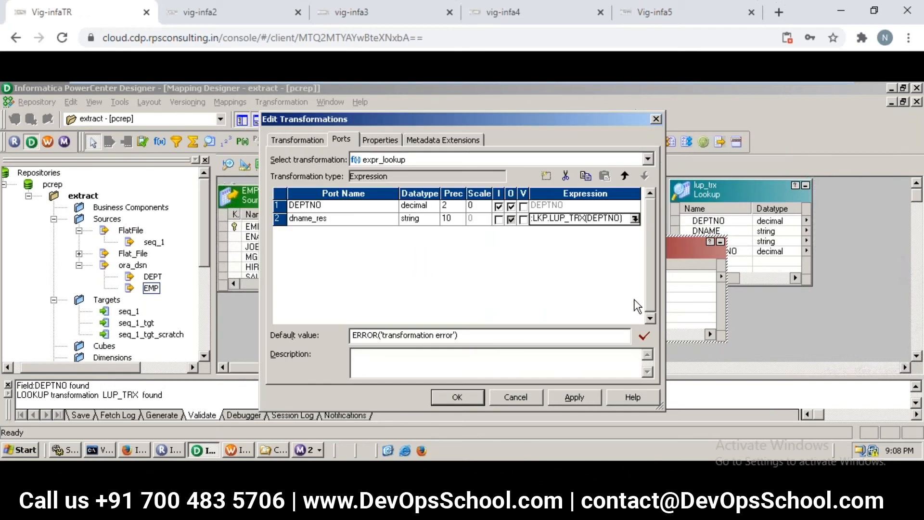
pyautogui.click(575, 398)
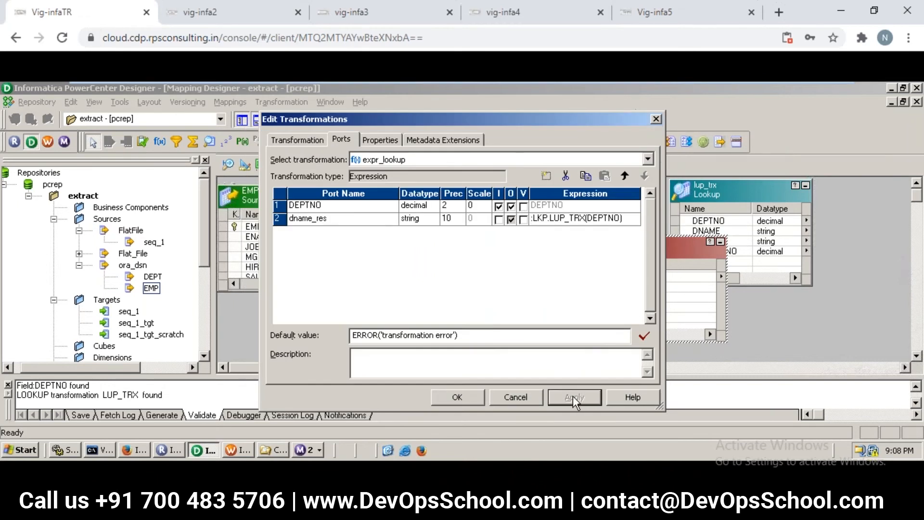
# - Close the expr_lookup editor and add the seq_1_tgt_scratch target to the mapping beyond the expression
pyautogui.click(450, 399)
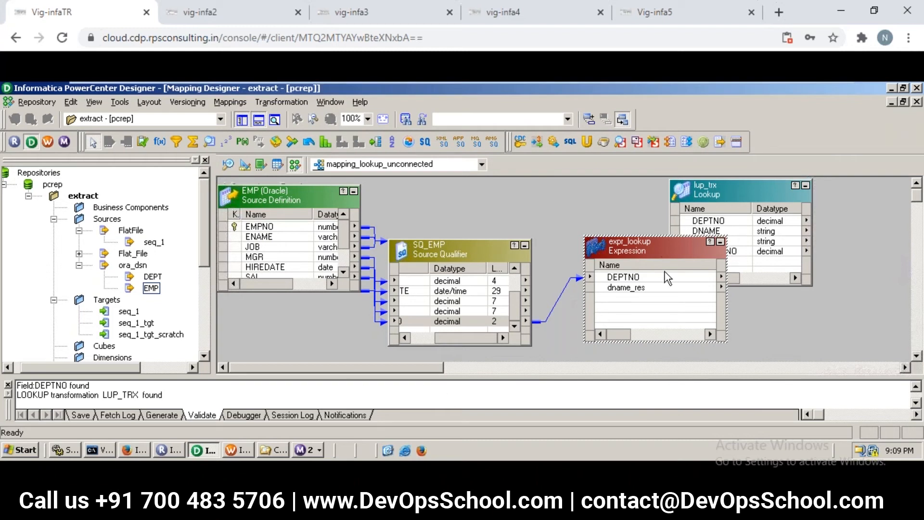
pyautogui.moveTo(659, 250); pyautogui.dragTo(657, 257)
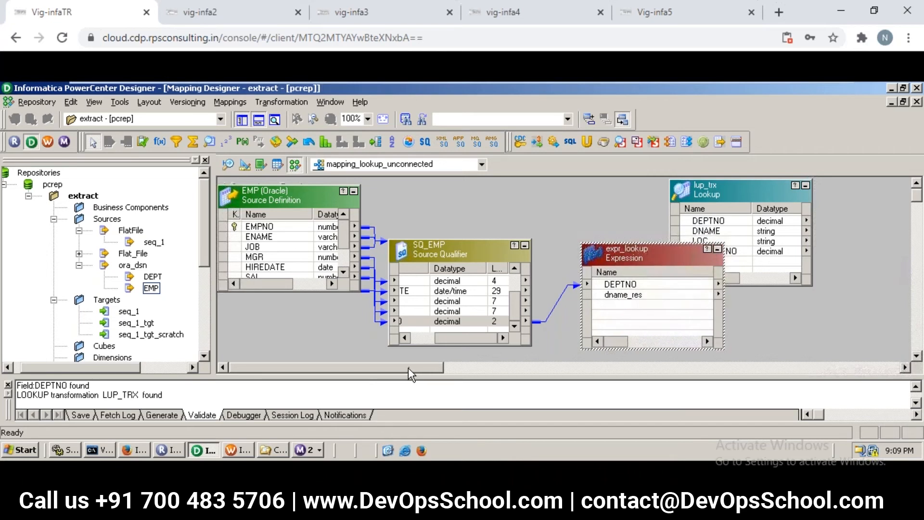
pyautogui.moveTo(408, 368); pyautogui.dragTo(490, 375)
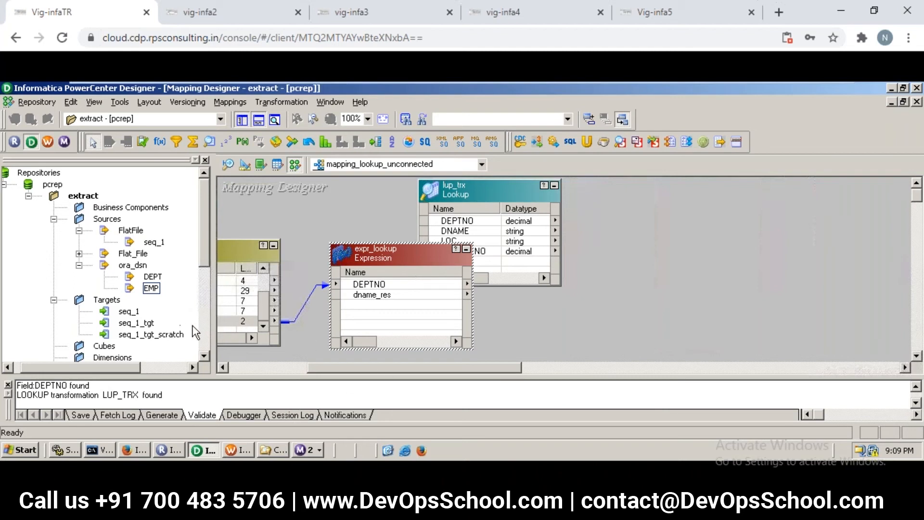
pyautogui.moveTo(159, 334); pyautogui.dragTo(683, 265)
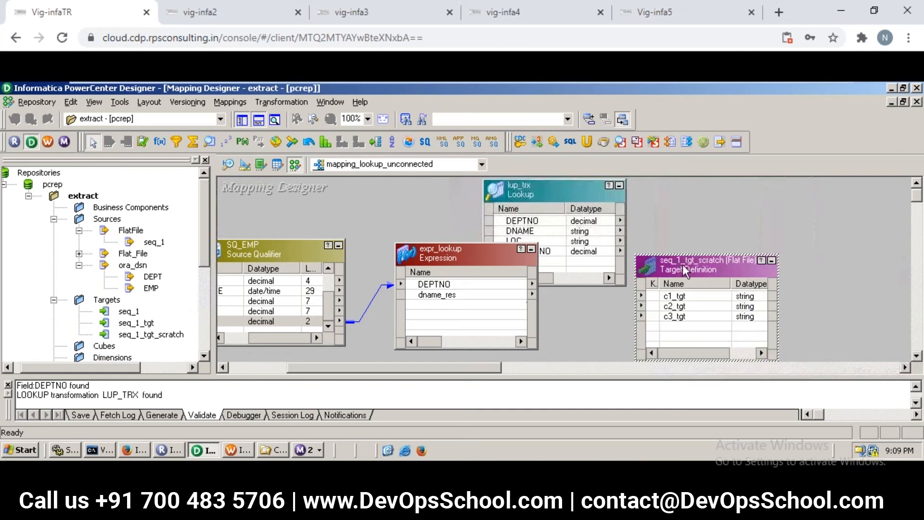
# - Link expr_lookup's DEPTNO port to c1_tgt and dname_res to c2_tgt in the seq_1_tgt_scratch target
pyautogui.click(472, 291)
pyautogui.click(484, 284)
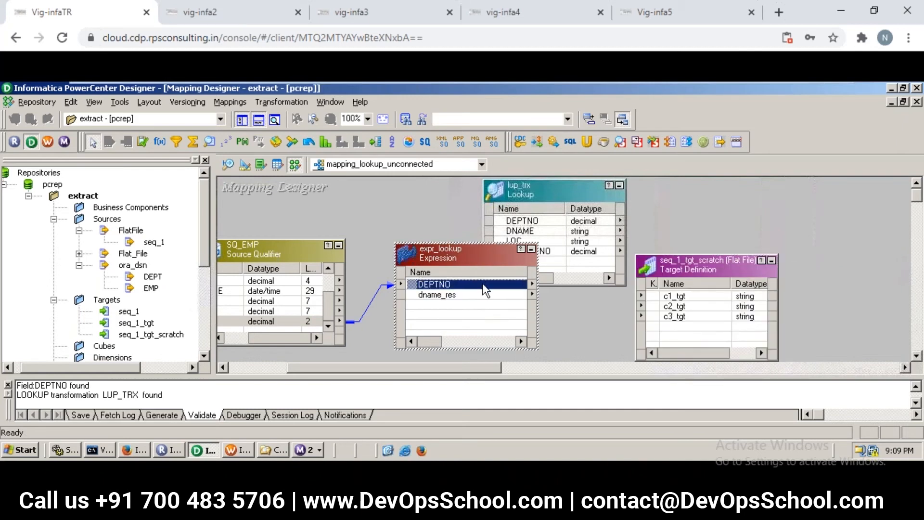
pyautogui.moveTo(488, 285); pyautogui.dragTo(609, 288)
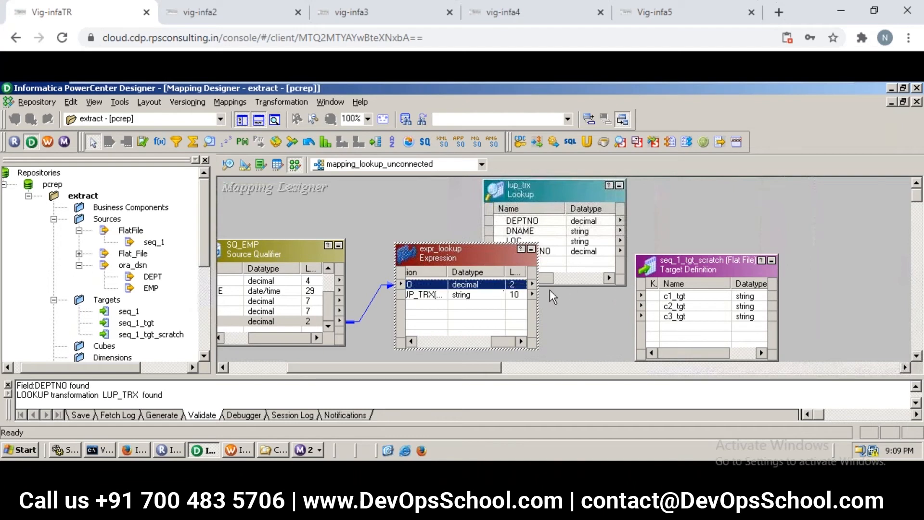
pyautogui.moveTo(495, 287); pyautogui.dragTo(675, 298)
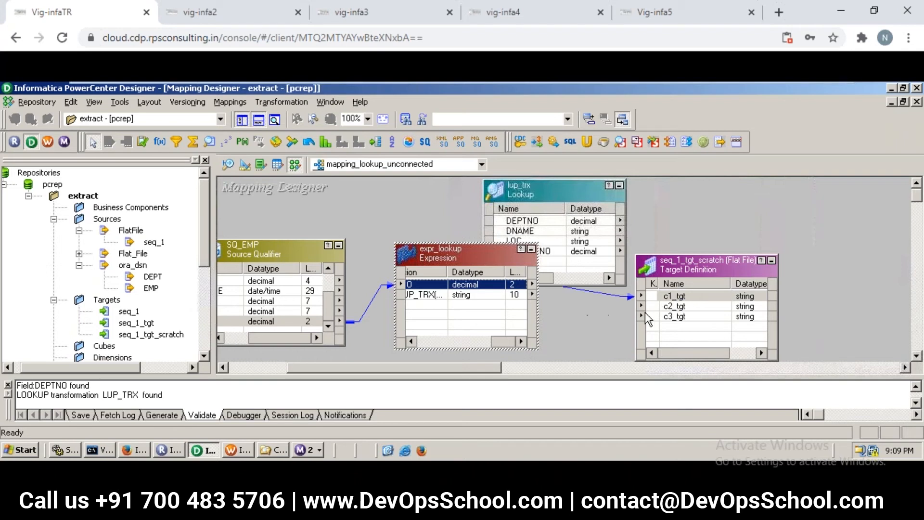
pyautogui.moveTo(496, 296); pyautogui.dragTo(665, 316)
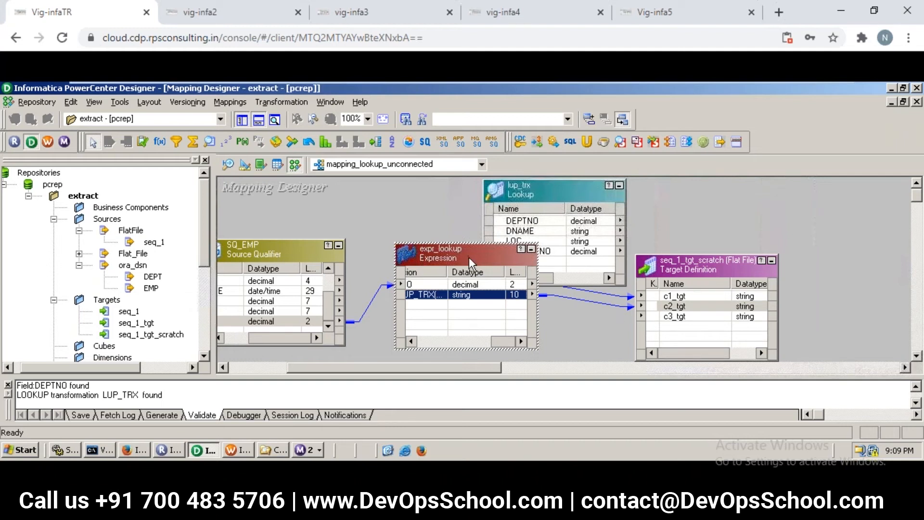
# - Space out the overlapping transformations and arrange the whole mapping in iconic view
pyautogui.moveTo(468, 255); pyautogui.dragTo(464, 284)
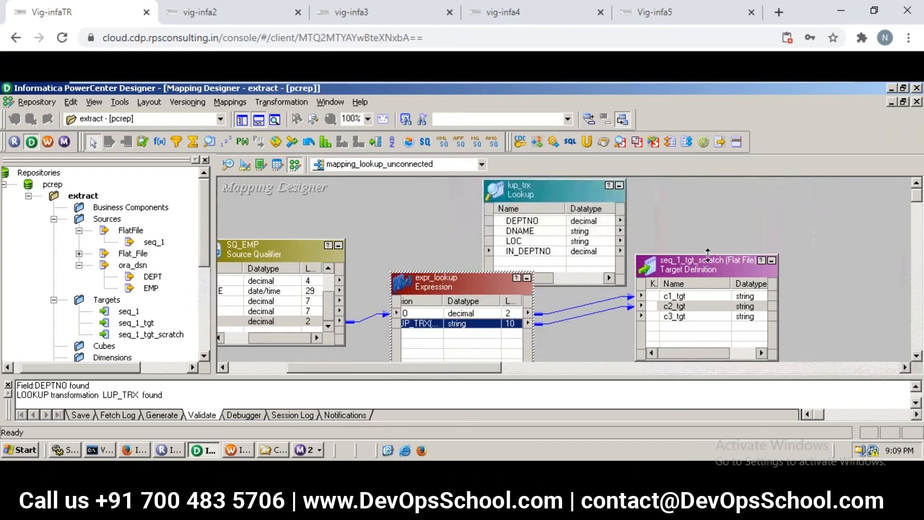
pyautogui.moveTo(707, 271); pyautogui.dragTo(703, 282)
pyautogui.moveTo(566, 184); pyautogui.dragTo(587, 176)
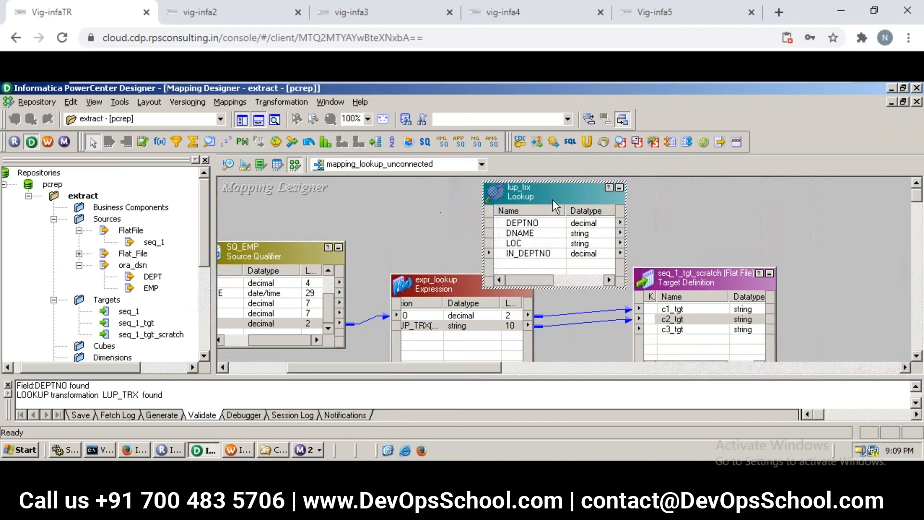
pyautogui.rightClick(411, 220)
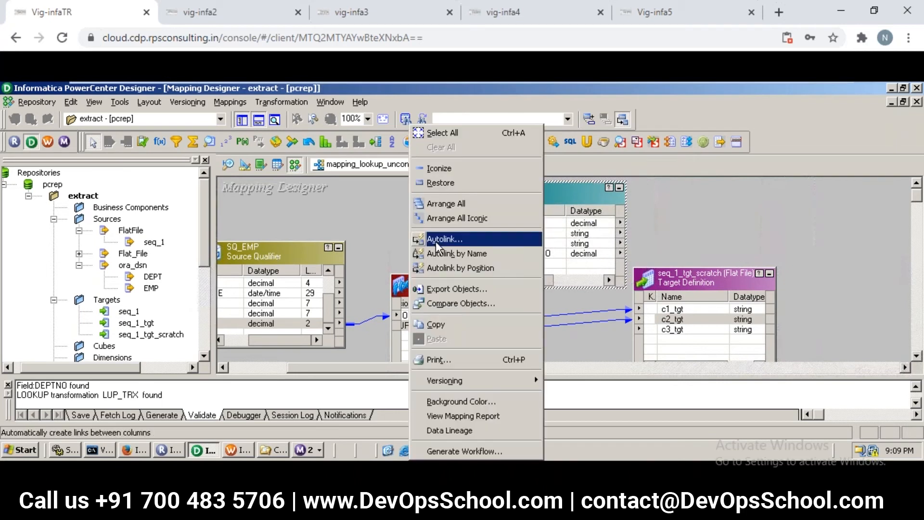
pyautogui.click(470, 218)
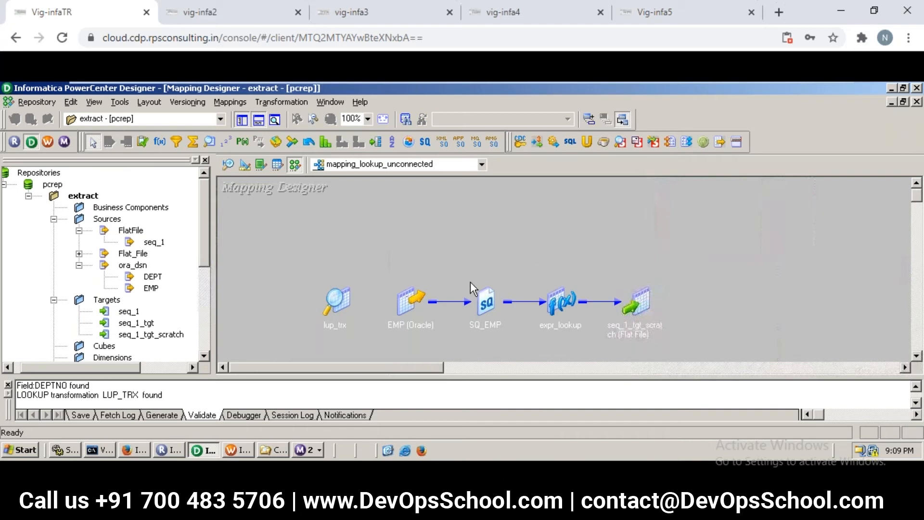
# - Examine the iconic data flow from EMP through expr_lookup to the target, and the separate lup_trx lookup
pyautogui.click(339, 302)
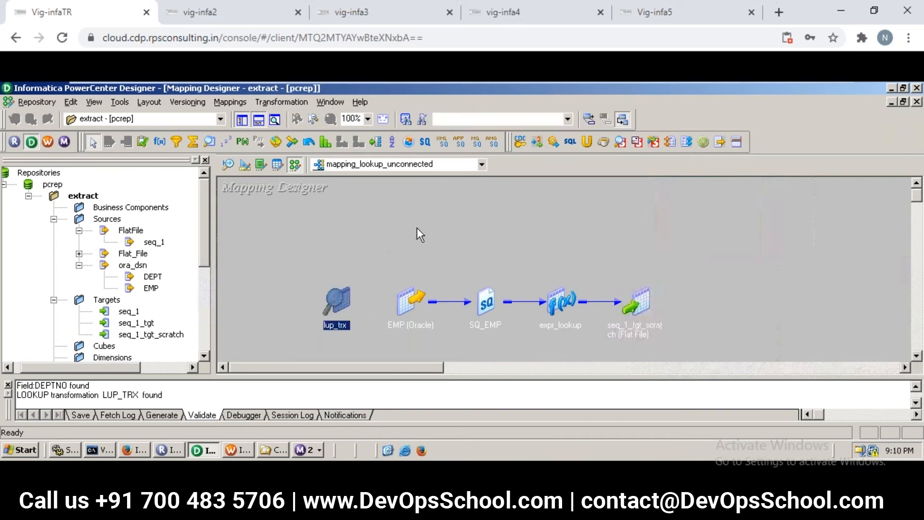
pyautogui.click(395, 243)
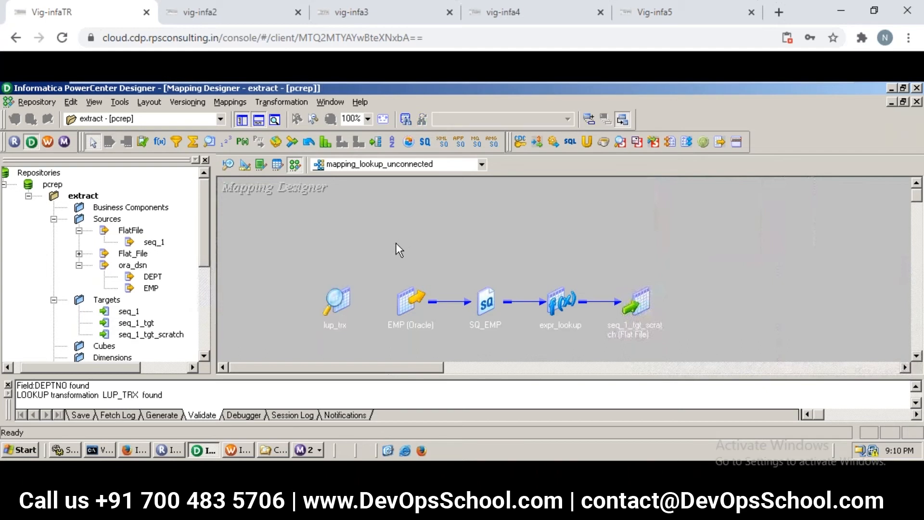
pyautogui.moveTo(416, 313); pyautogui.dragTo(453, 327)
pyautogui.moveTo(554, 345); pyautogui.dragTo(392, 294)
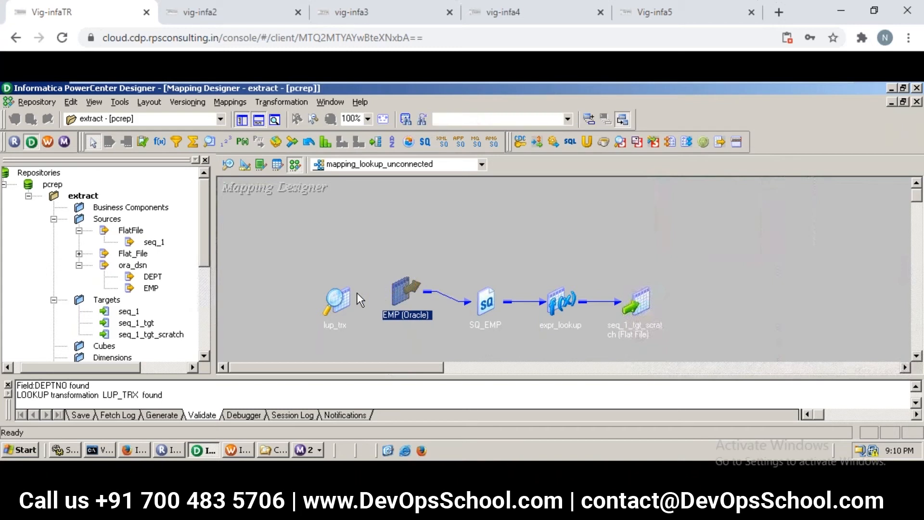
pyautogui.click(338, 299)
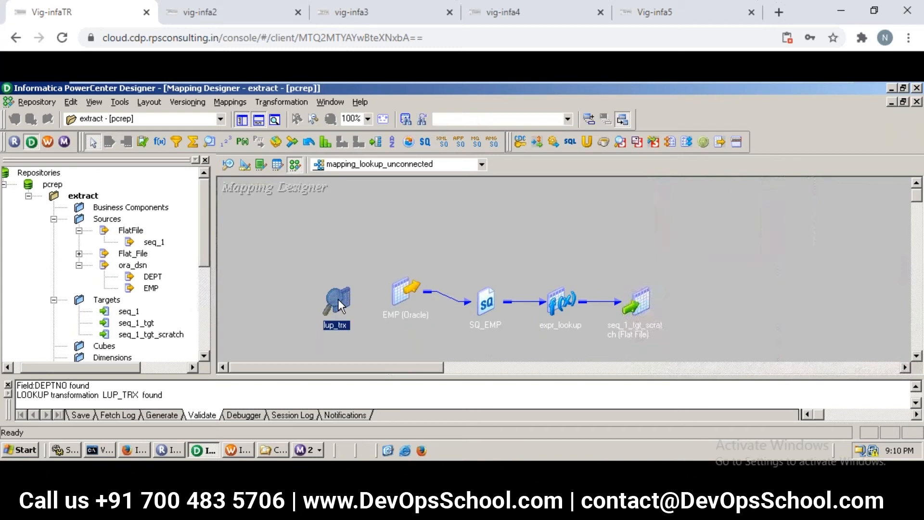
pyautogui.click(347, 258)
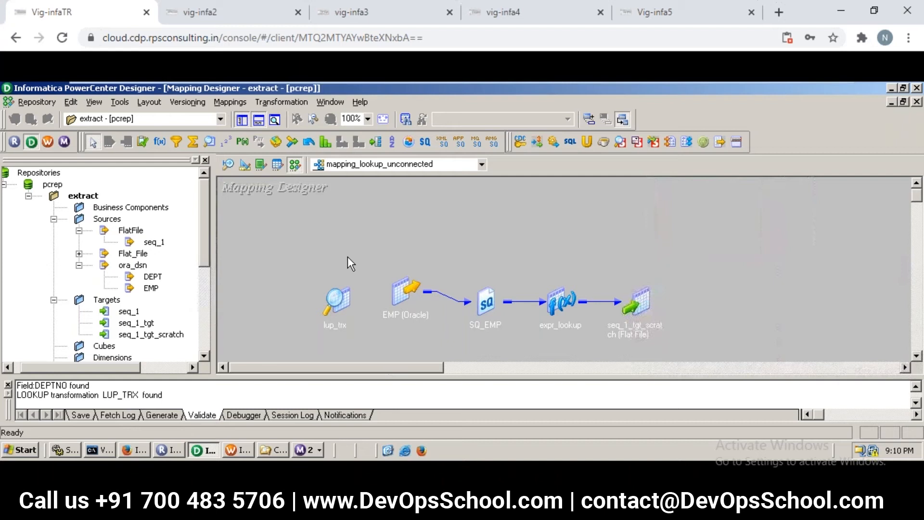
pyautogui.click(550, 303)
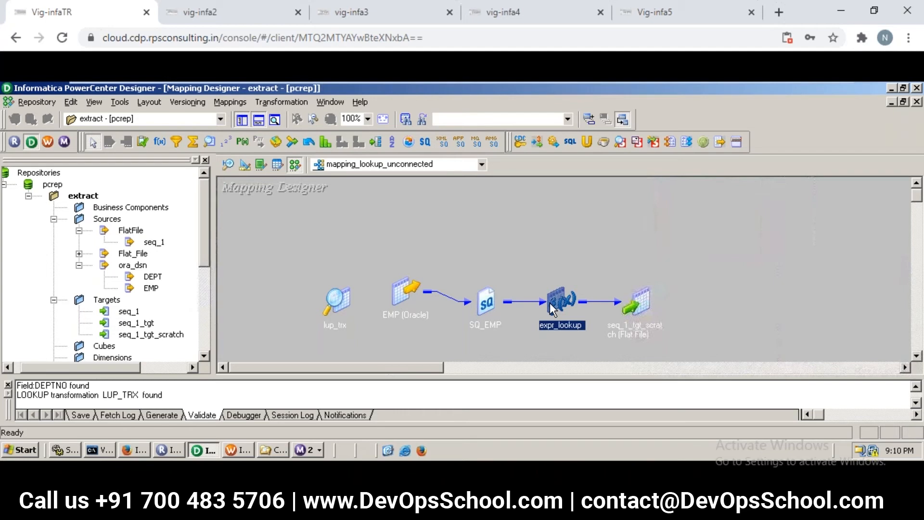
# - Save mapping_lookup_unconnected and enlarge the output area to review the save and validation log
pyautogui.click(551, 256)
pyautogui.hotkey('ctrl', 's')
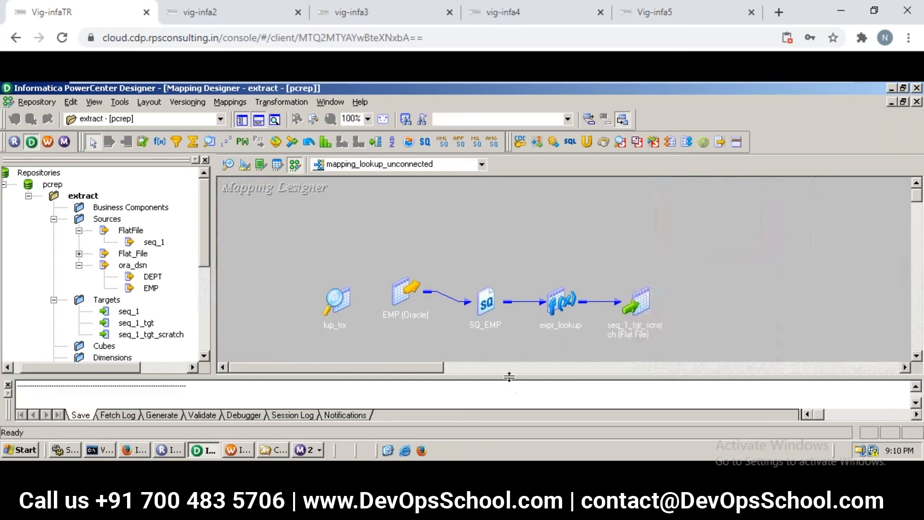
pyautogui.moveTo(512, 364); pyautogui.dragTo(520, 334)
pyautogui.scroll(2, 510, 374)
pyautogui.scroll(-1, 509, 374)
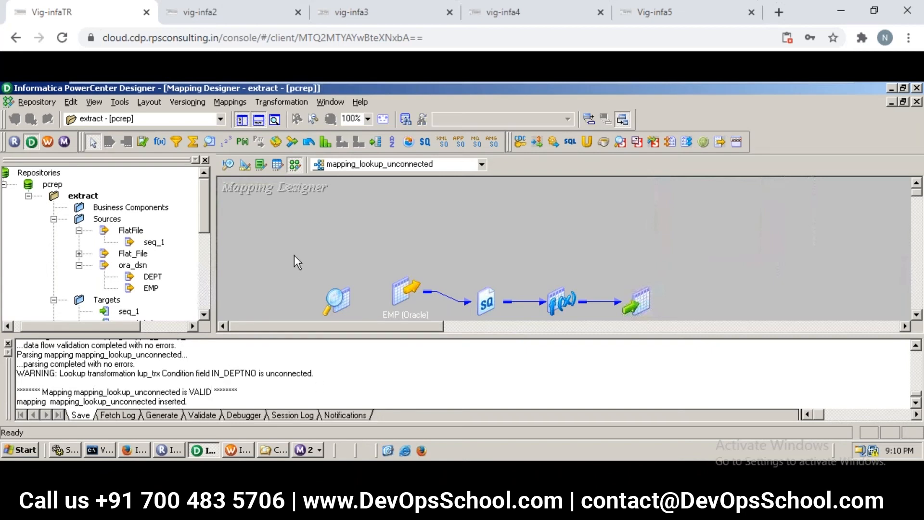
# - Switch to PowerCenter Workflow Manager and create a workflow named workflow_unconnected_lookup
pyautogui.click(231, 450)
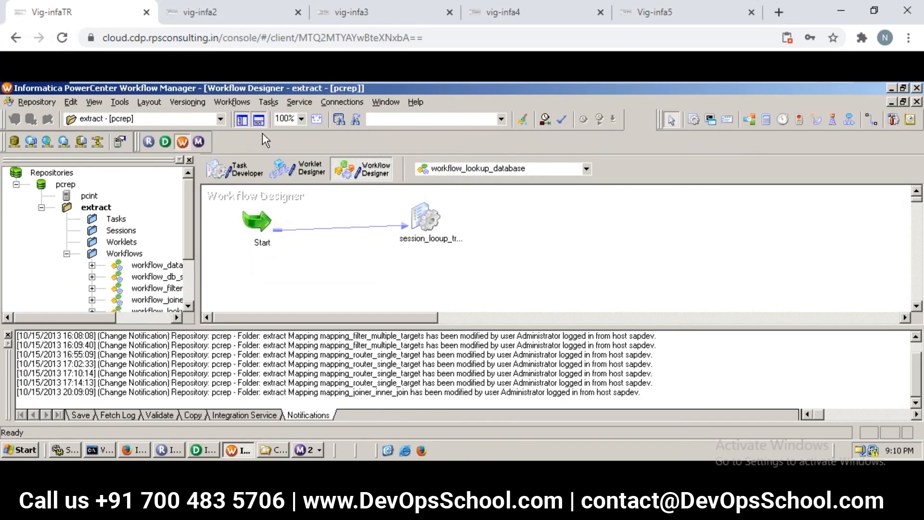
pyautogui.click(238, 99)
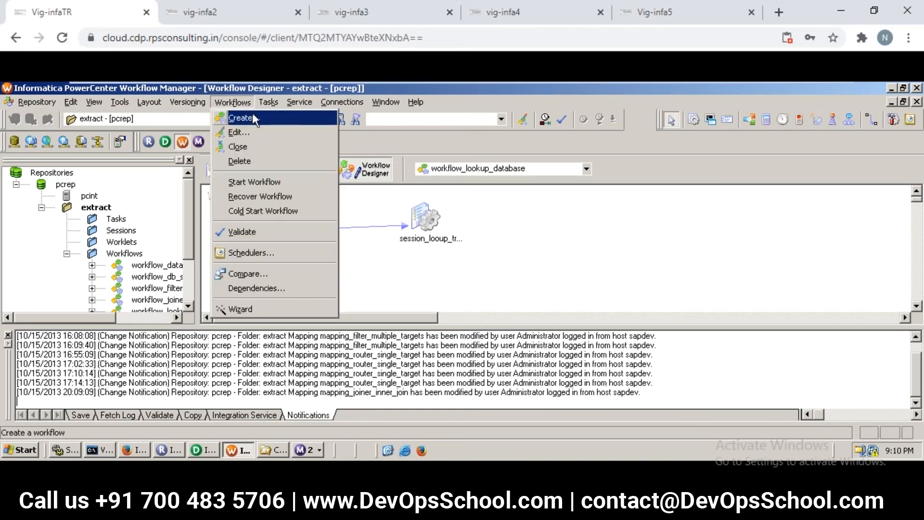
pyautogui.click(252, 113)
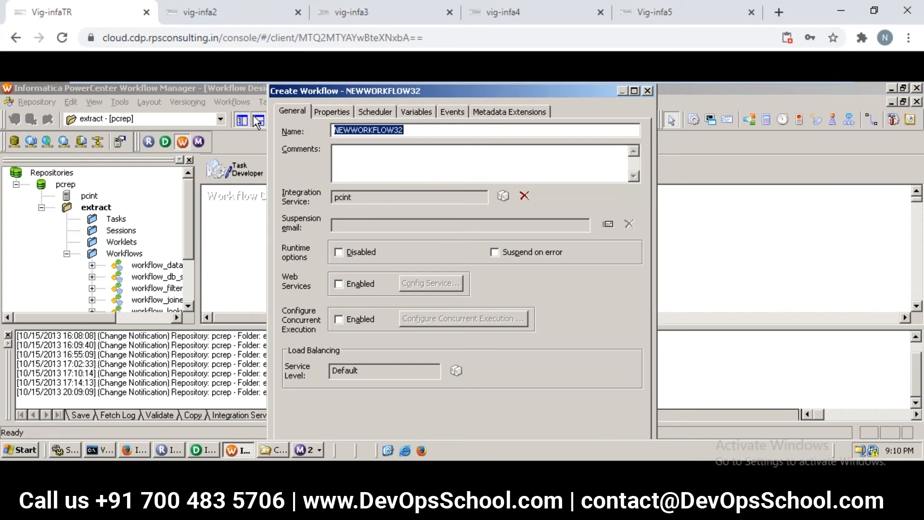
pyautogui.write('wor')
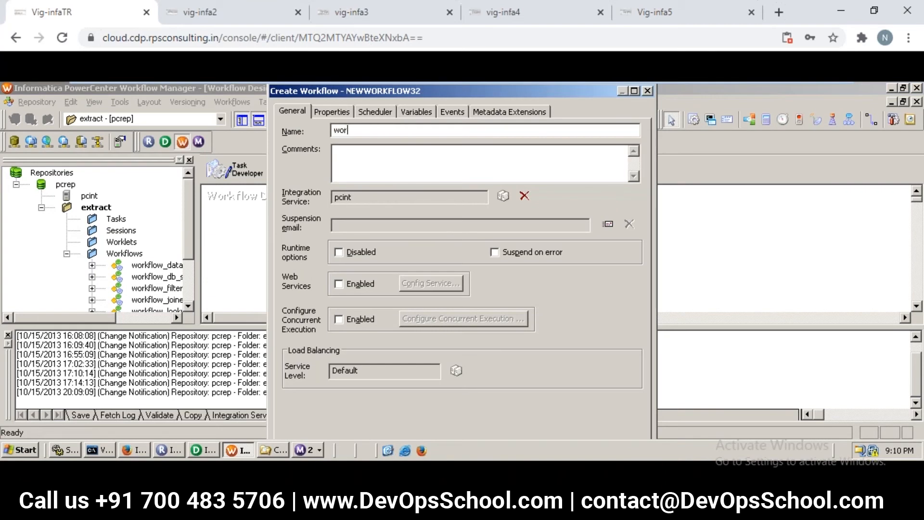
pyautogui.write('kflow_unconnected_lookup')
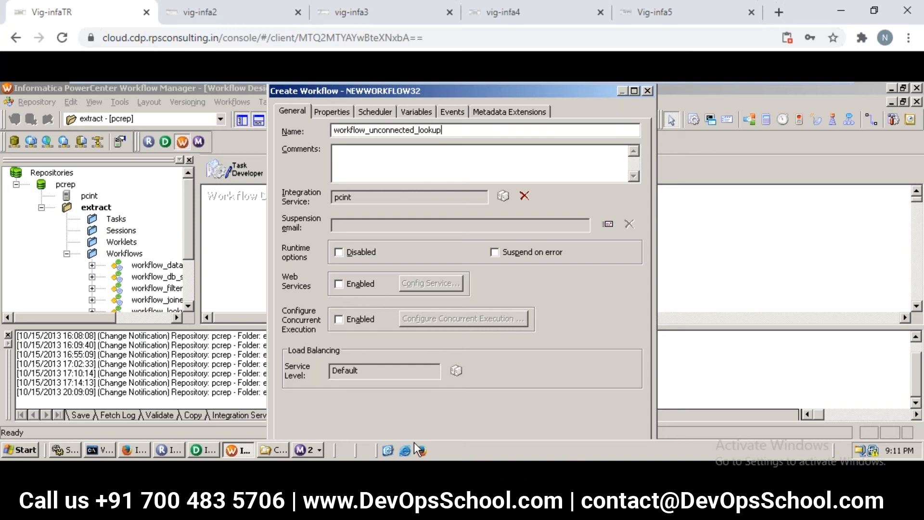
pyautogui.press('Return')
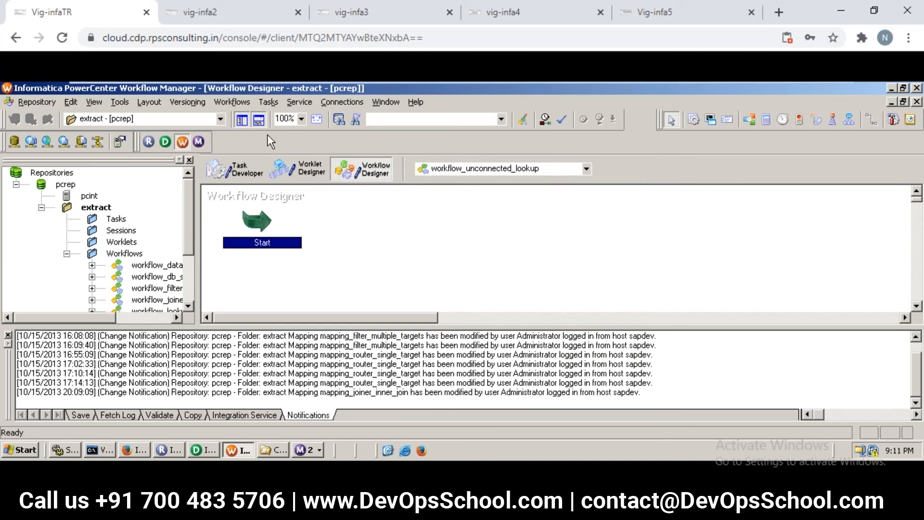
# - Create the session task session_unconnected_loop with mapping_lookup_unconnected and place it to the right of the Start task
pyautogui.click(270, 100)
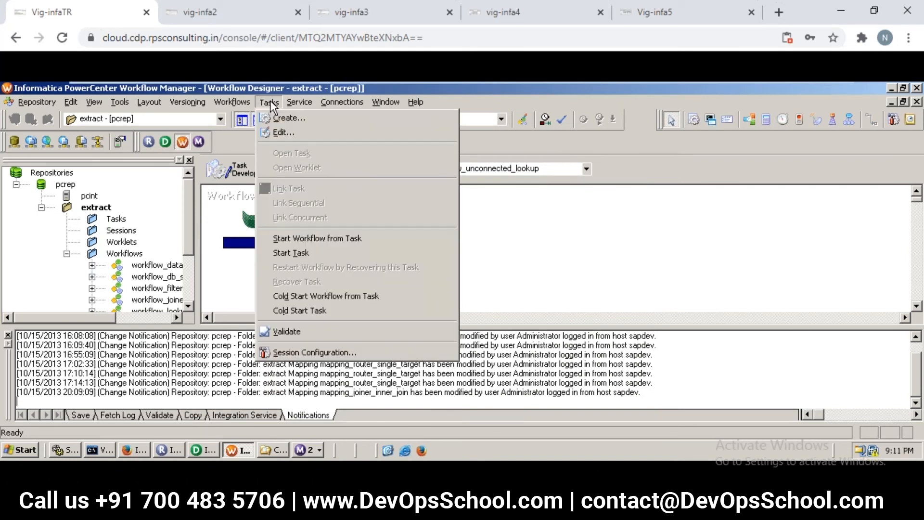
pyautogui.click(290, 118)
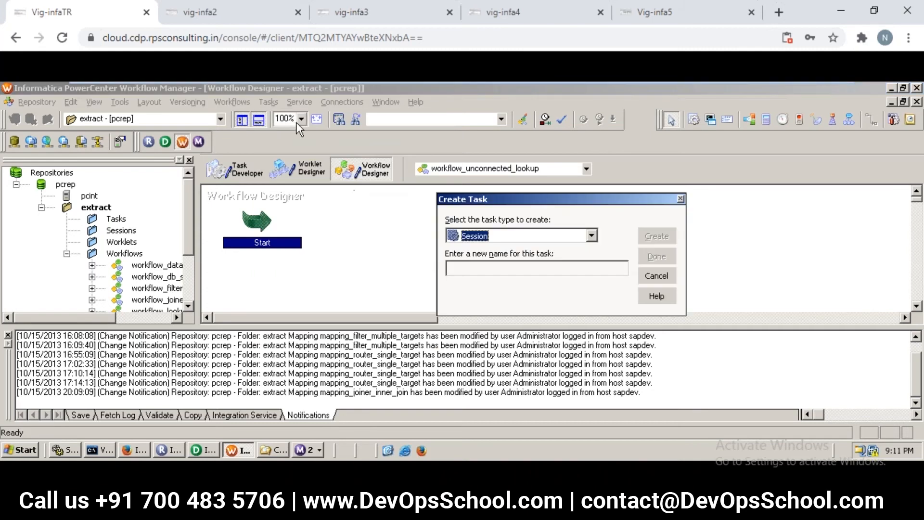
pyautogui.click(505, 267)
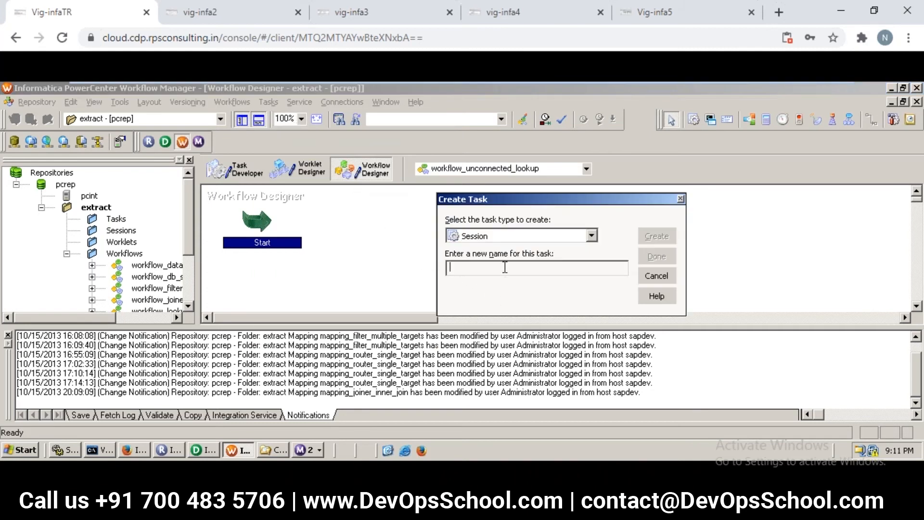
pyautogui.write('session_')
pyautogui.write('connected_loop')
pyautogui.click(653, 235)
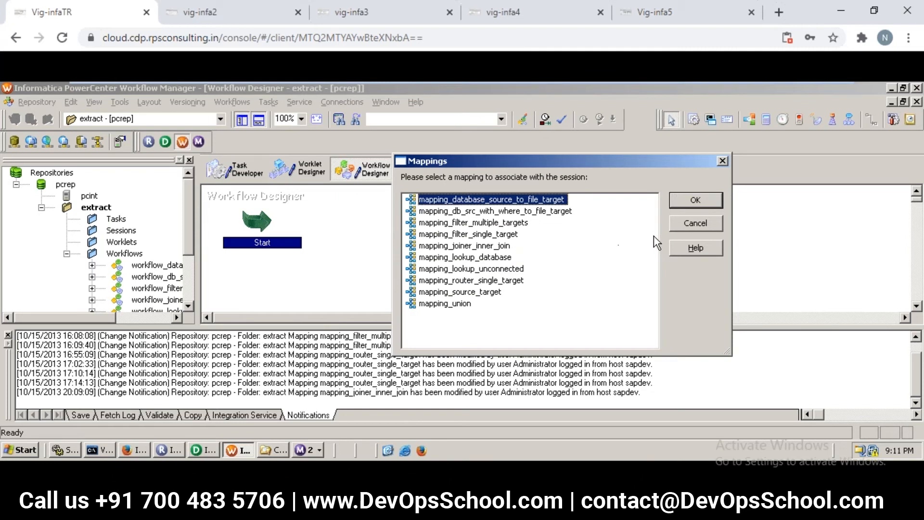
pyautogui.click(492, 268)
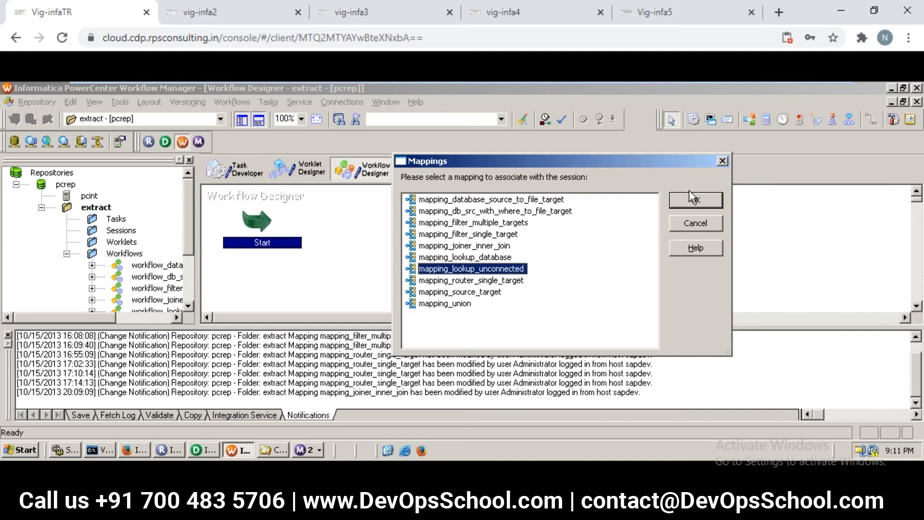
pyautogui.click(695, 201)
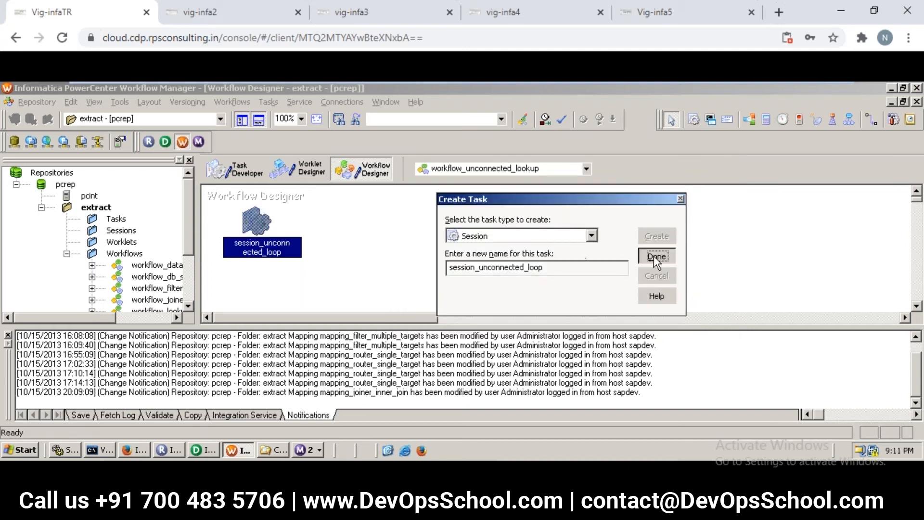
pyautogui.click(655, 257)
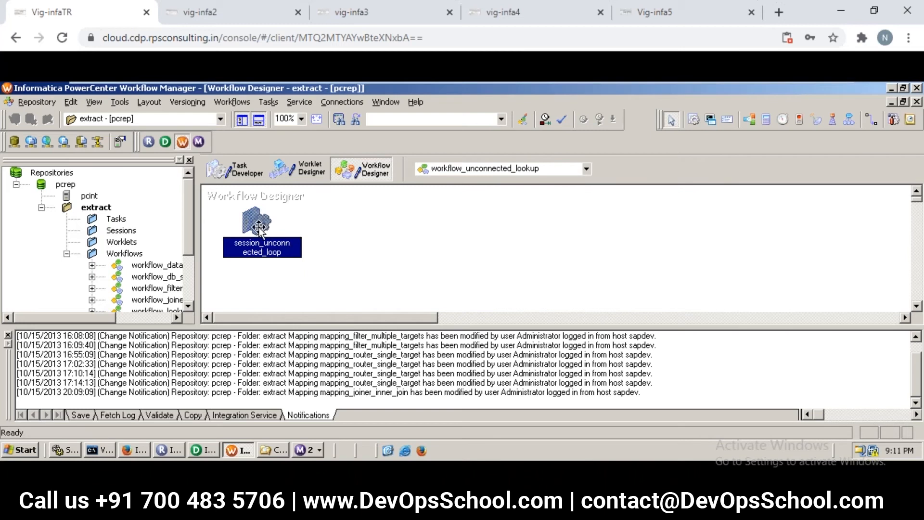
pyautogui.moveTo(259, 222); pyautogui.dragTo(410, 229)
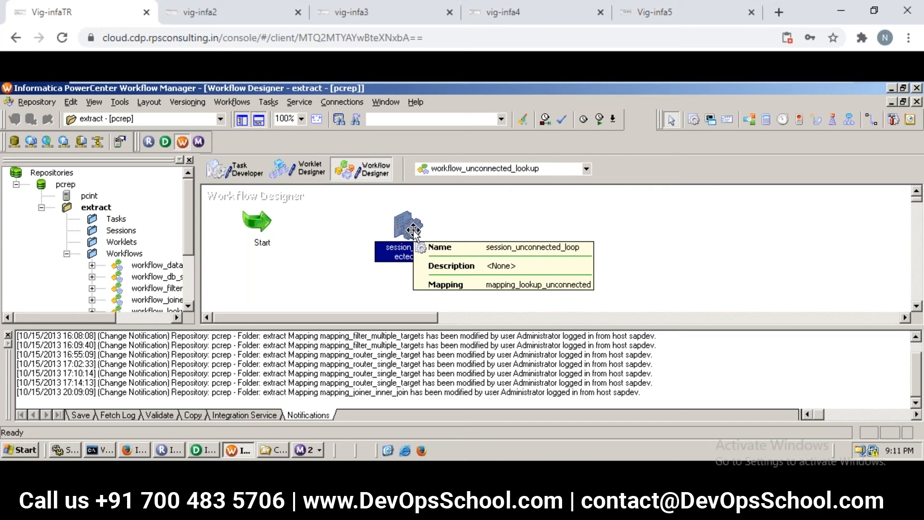
pyautogui.click(329, 221)
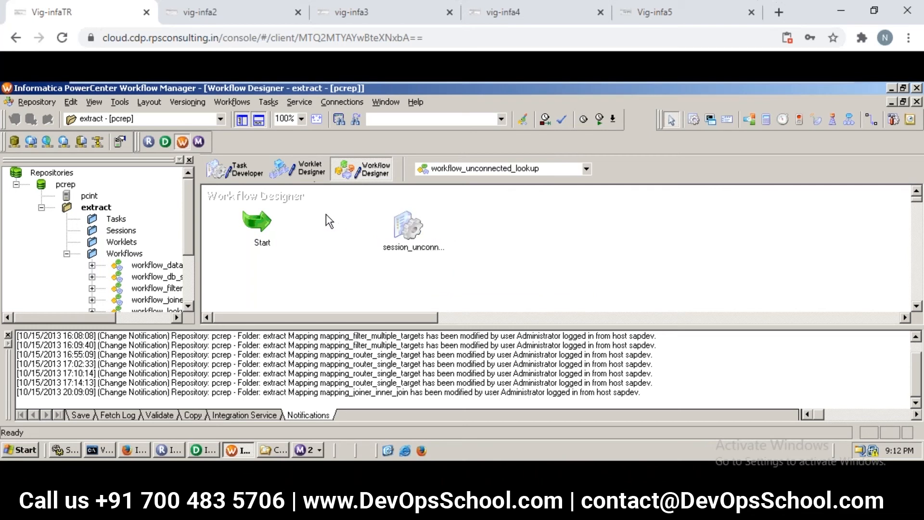
# - Link the Start task to session_unconnected_loop in the workflow
pyautogui.click(267, 104)
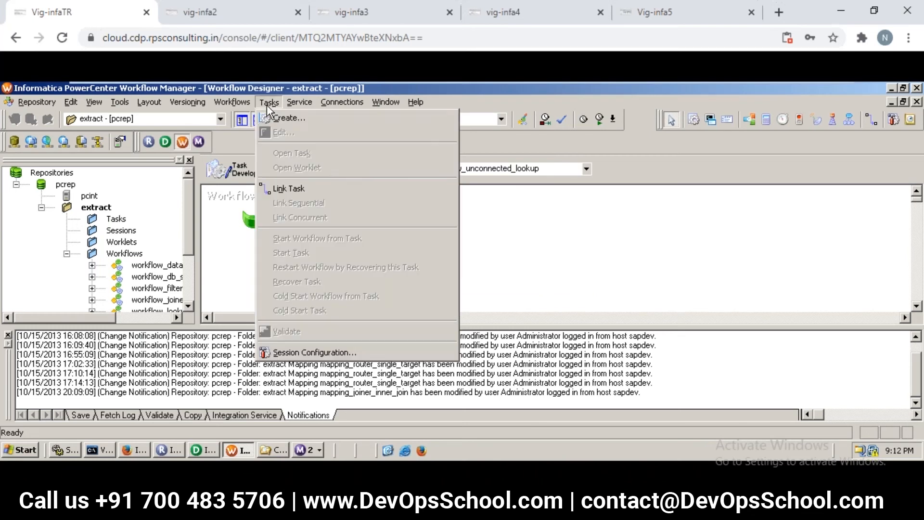
pyautogui.click(294, 188)
pyautogui.moveTo(265, 222); pyautogui.dragTo(400, 236)
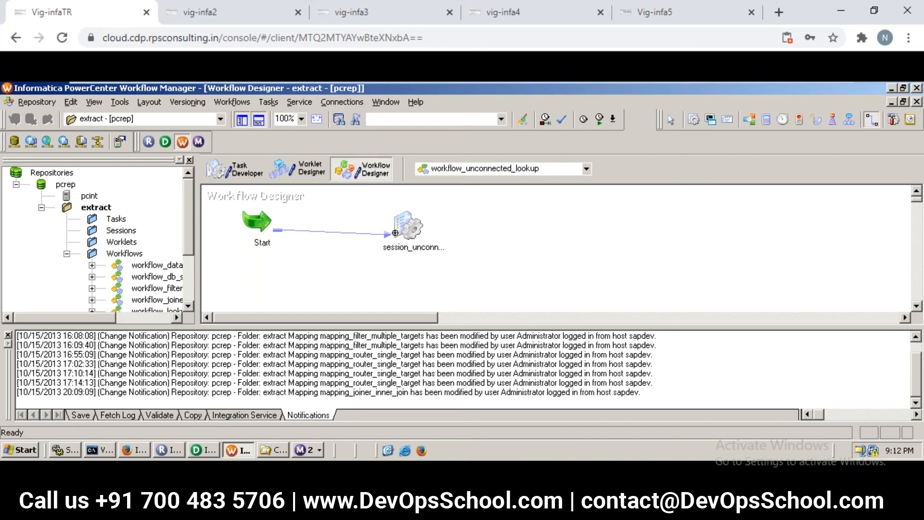
pyautogui.moveTo(398, 231)
# - Open session_unconnected_loop for editing and assign the Oracle relational connection to the lup_trx transformation in its mapping settings
pyautogui.doubleClick(408, 232)
pyautogui.doubleClick(408, 233)
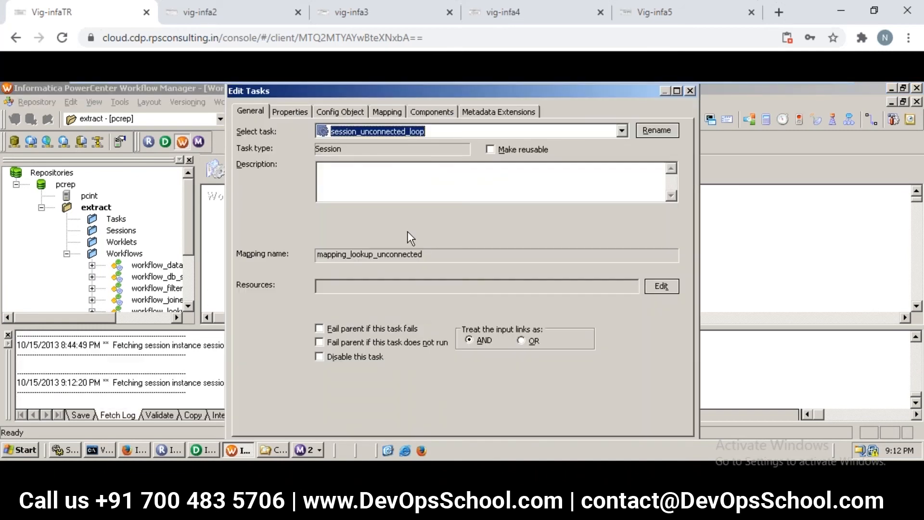
pyautogui.press('Escape')
pyautogui.hotkey('ctrl', 's')
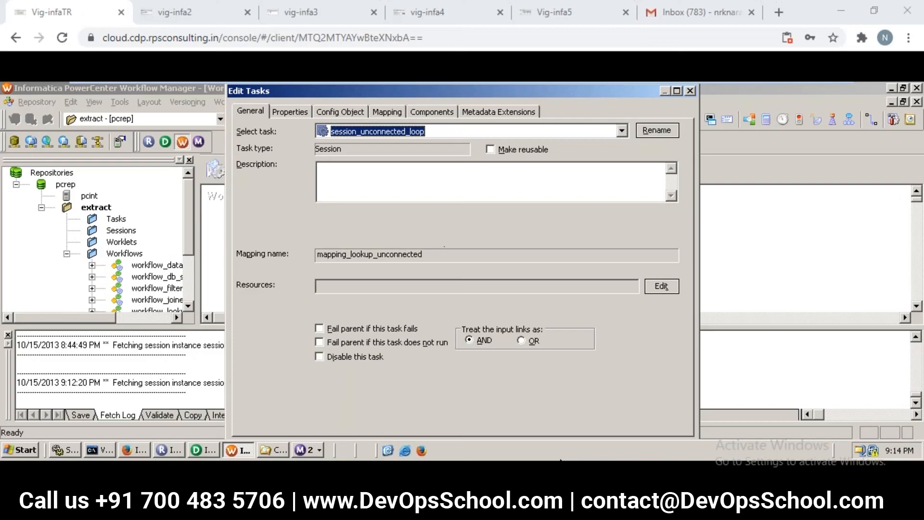
pyautogui.click(389, 112)
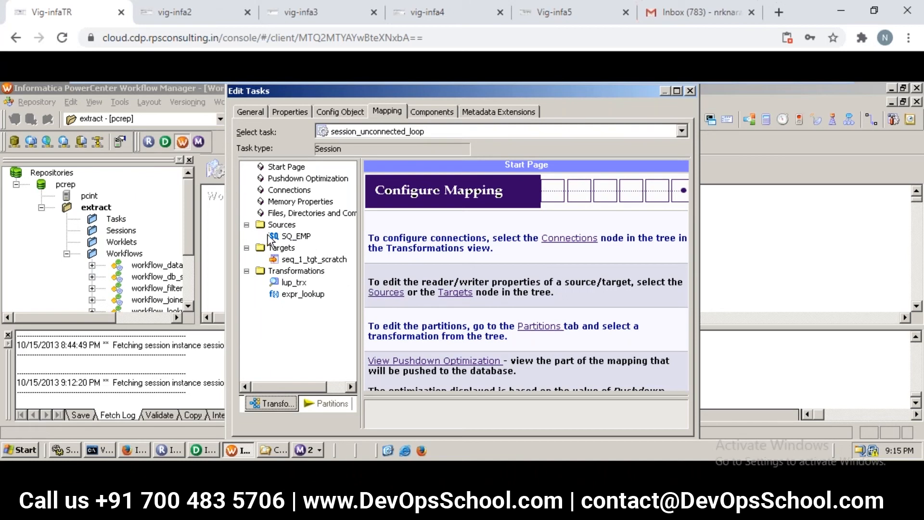
pyautogui.click(285, 237)
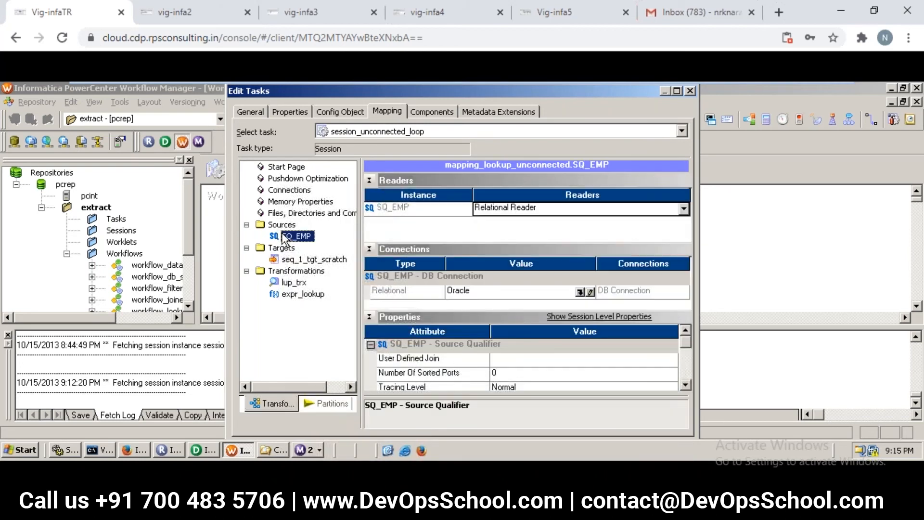
pyautogui.click(295, 283)
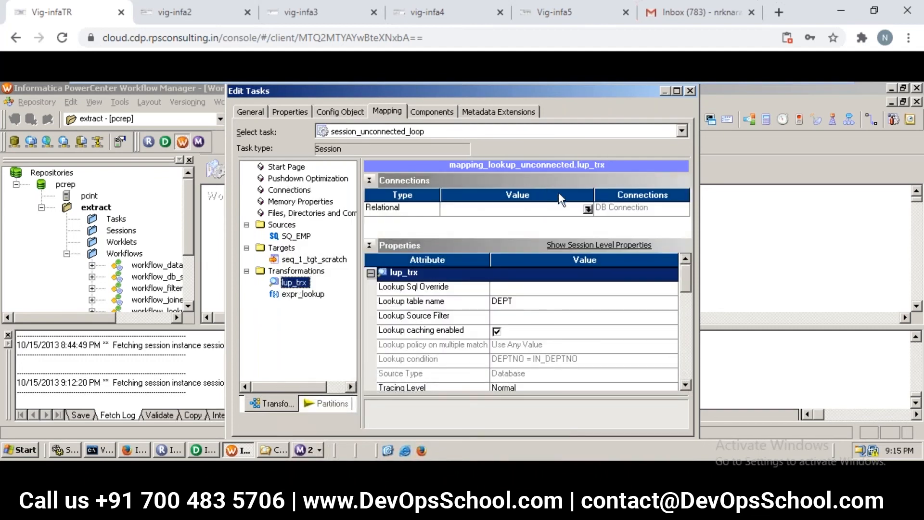
pyautogui.click(586, 207)
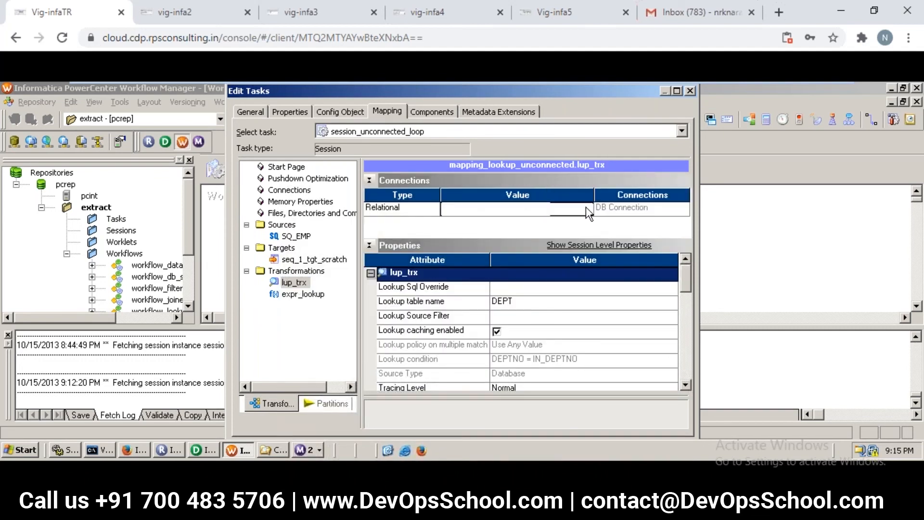
pyautogui.click(587, 209)
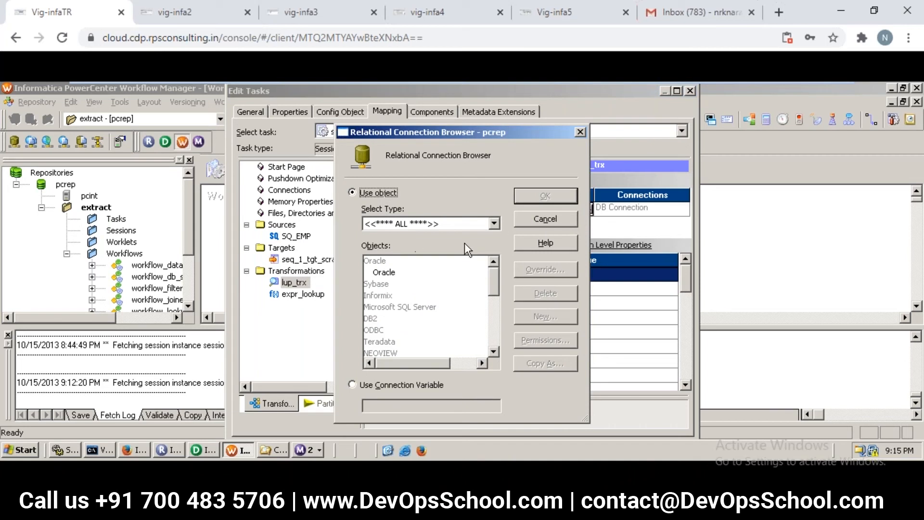
pyautogui.click(387, 276)
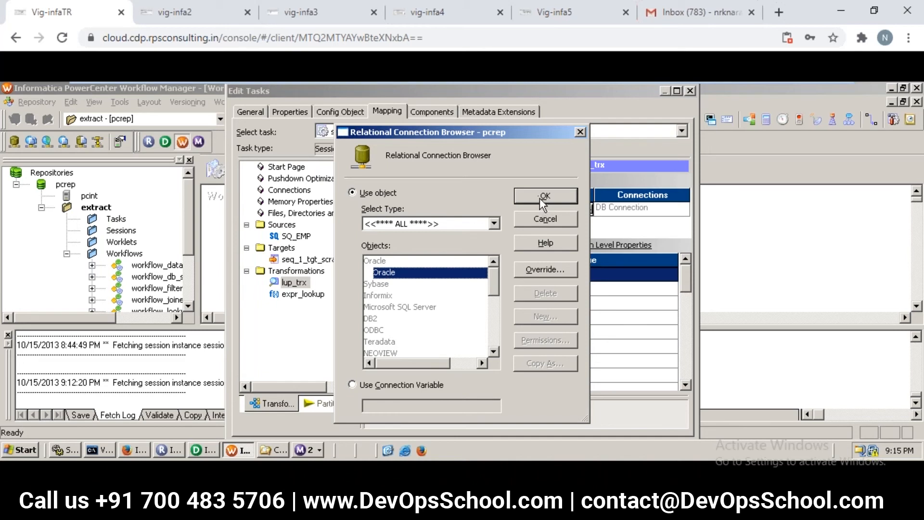
pyautogui.click(538, 195)
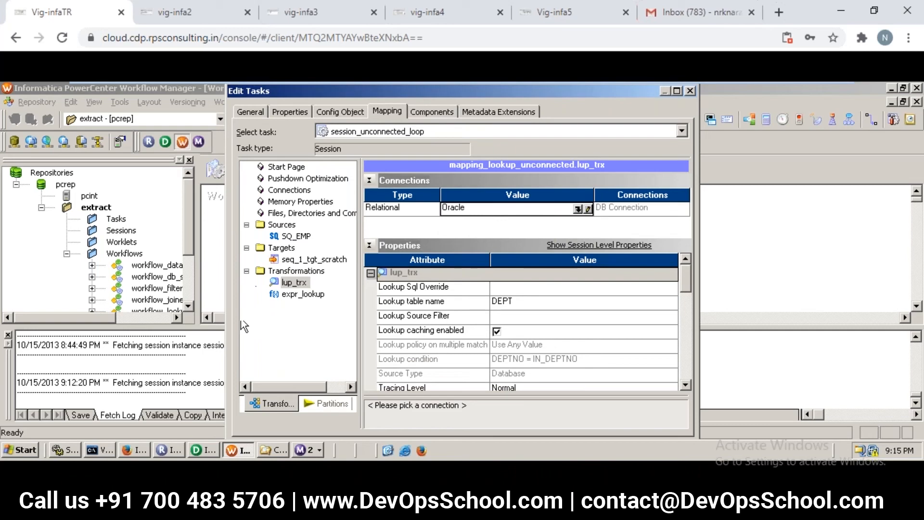
# - Set the output file directory of the seq_1_tgt_scratch target to c:\target
pyautogui.click(305, 262)
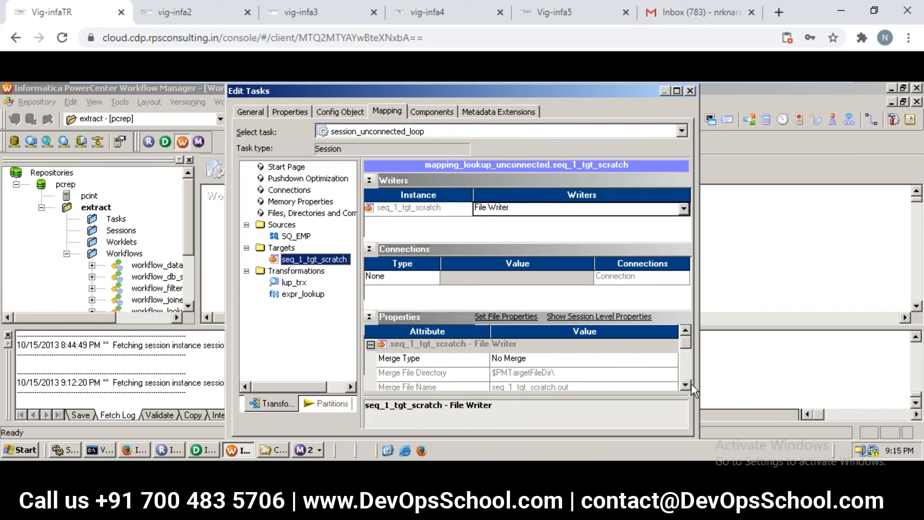
pyautogui.scroll(-7, 691, 383)
pyautogui.scroll(-2, 691, 383)
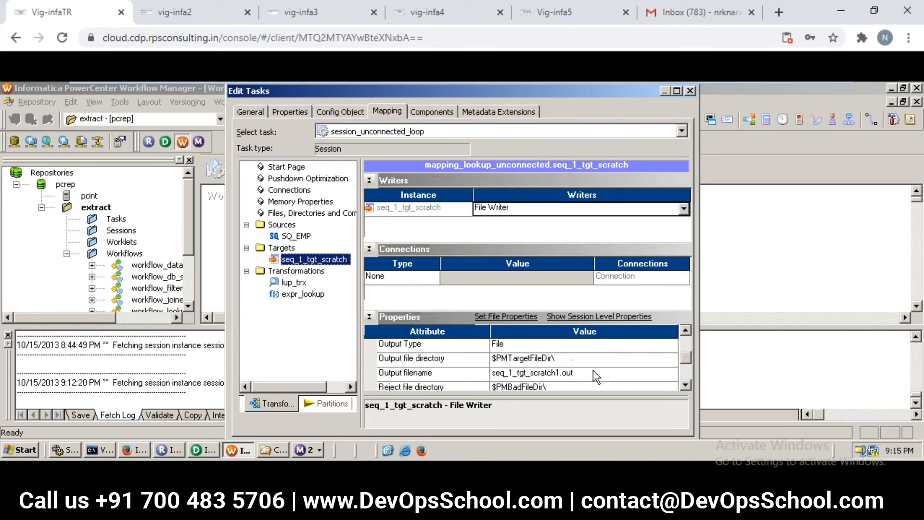
pyautogui.click(548, 358)
pyautogui.click(547, 357)
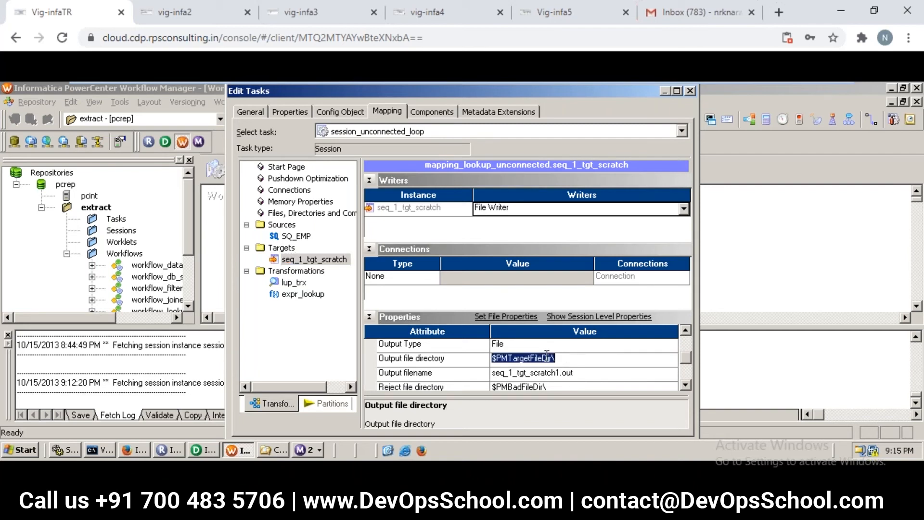
pyautogui.write('c:\\')
pyautogui.press('BackSpace')
pyautogui.write('\\target')
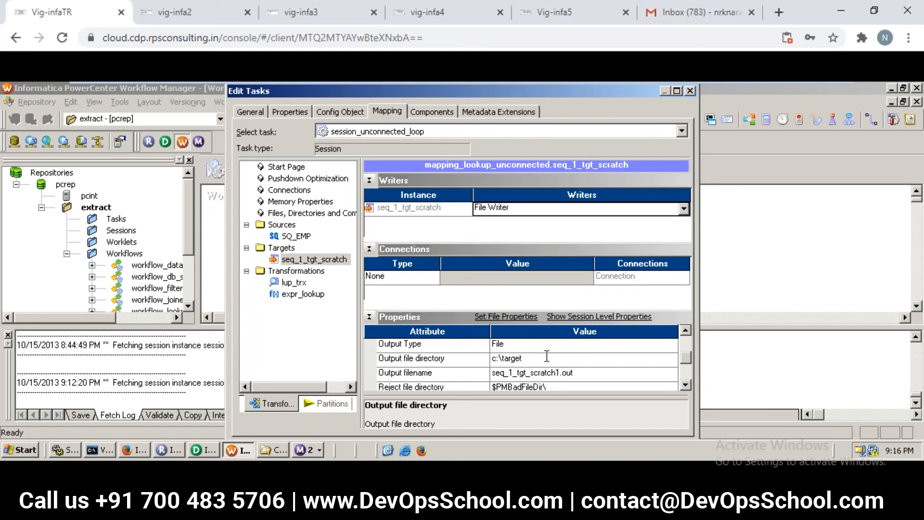
# - Set the target's output filename to seq_1_tgt_scratch_unconnected.txt and confirm the session settings
pyautogui.click(558, 374)
pyautogui.click(581, 373)
pyautogui.press('BackSpace')
pyautogui.press('BackSpace')
pyautogui.press('BackSpace')
pyautogui.press('BackSpace')
pyautogui.press('BackSpace')
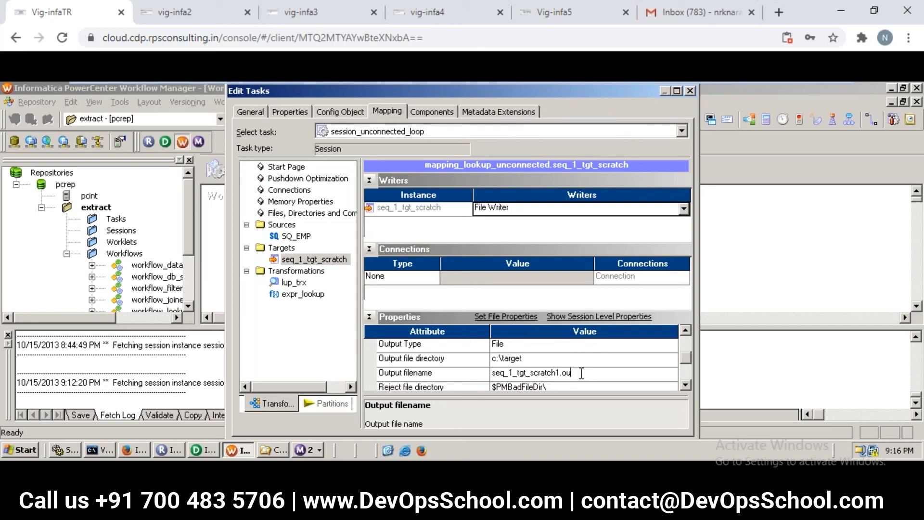
pyautogui.write('_unconnected.txt')
pyautogui.click(297, 326)
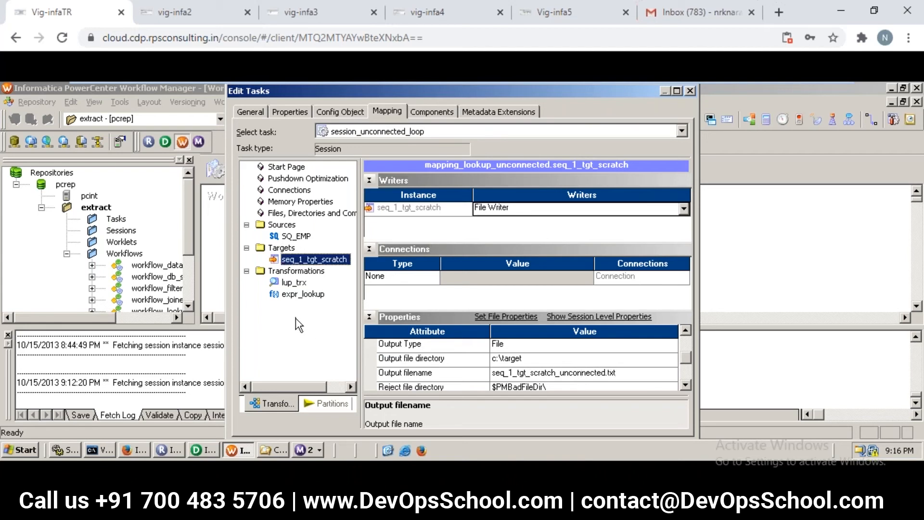
pyautogui.press('Return')
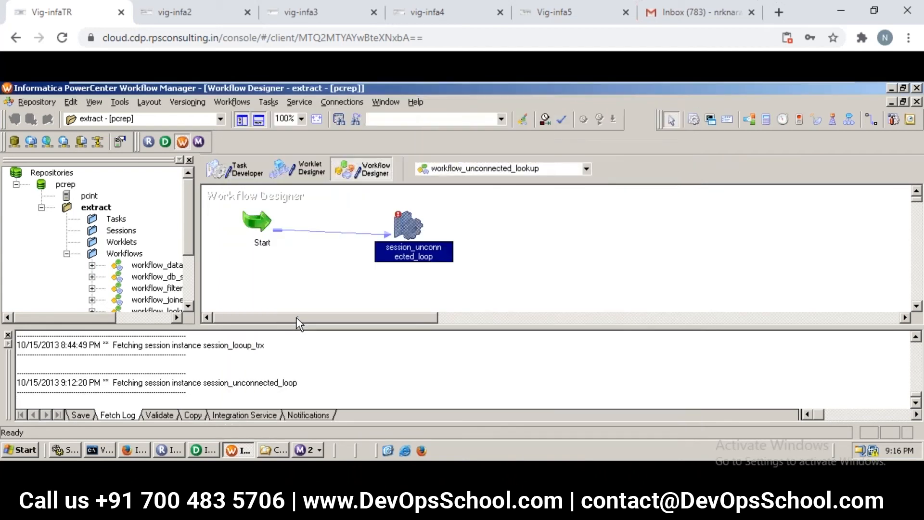
# - Save workflow_unconnected_lookup and start it
pyautogui.hotkey('ctrl', 's')
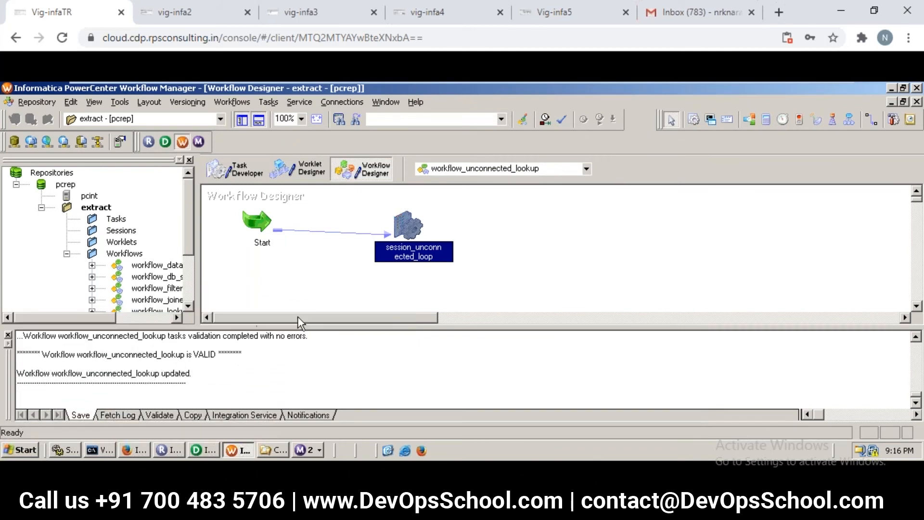
pyautogui.click(231, 102)
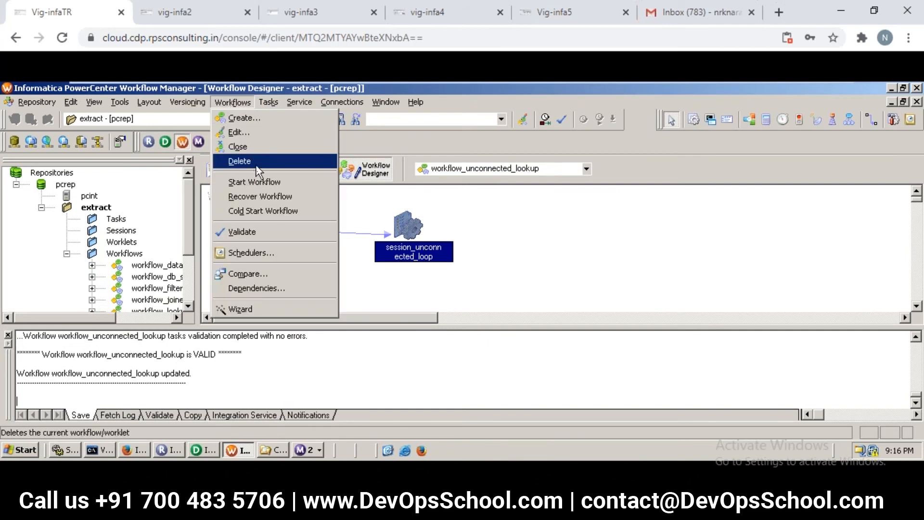
pyautogui.click(259, 181)
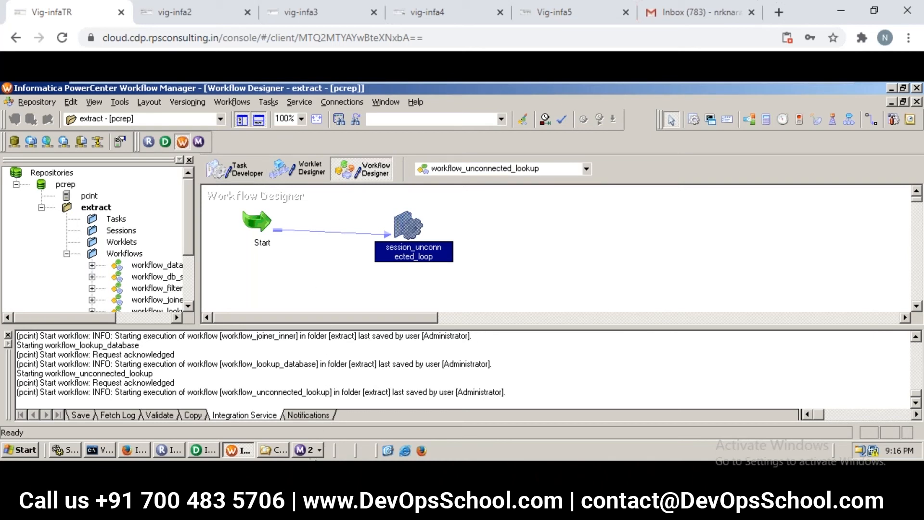
# - Close the old log window for session_looup_trx and bring up PowerCenter Workflow Monitor
pyautogui.click(311, 453)
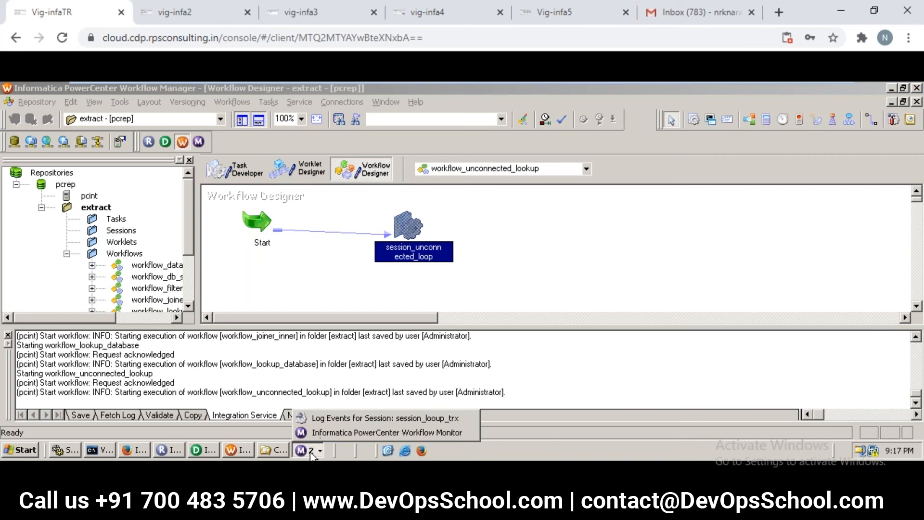
pyautogui.rightClick(331, 421)
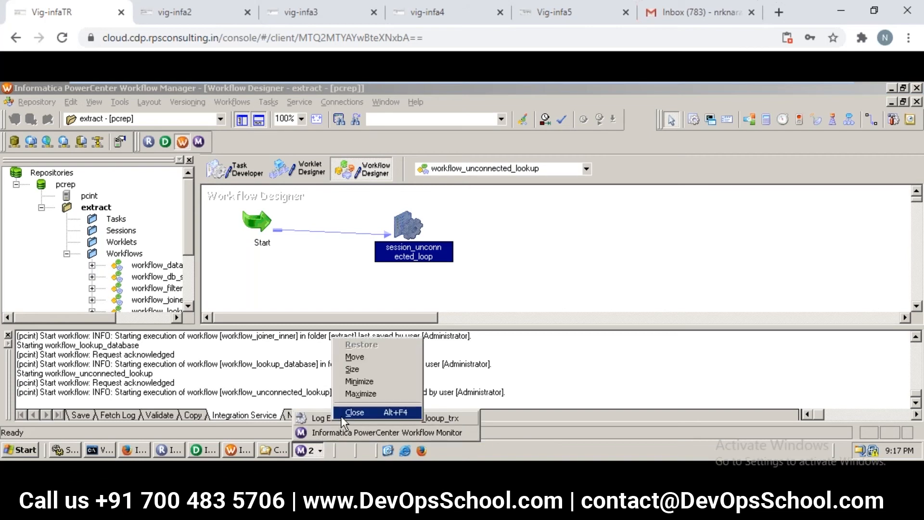
pyautogui.click(342, 414)
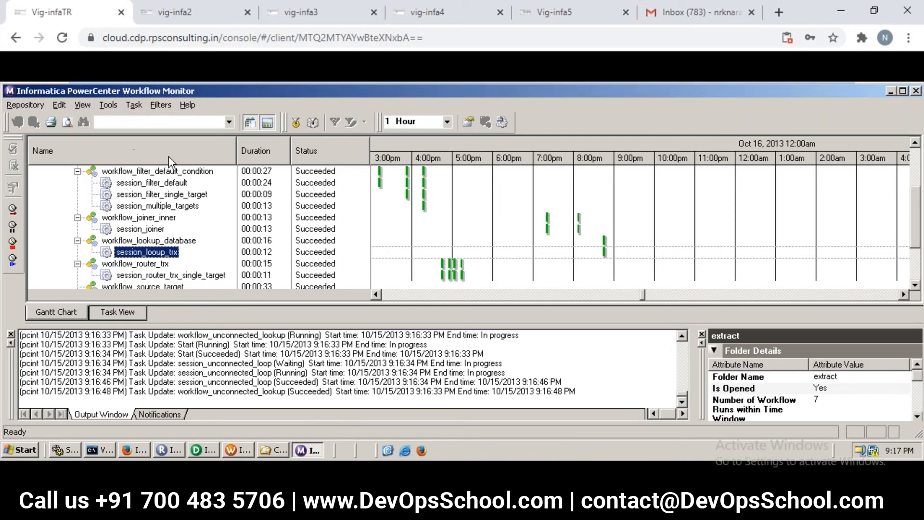
# - Open the session log of session_unconnected_loop and examine the source and target load summaries at its end
pyautogui.click(153, 218)
pyautogui.scroll(-2, 159, 231)
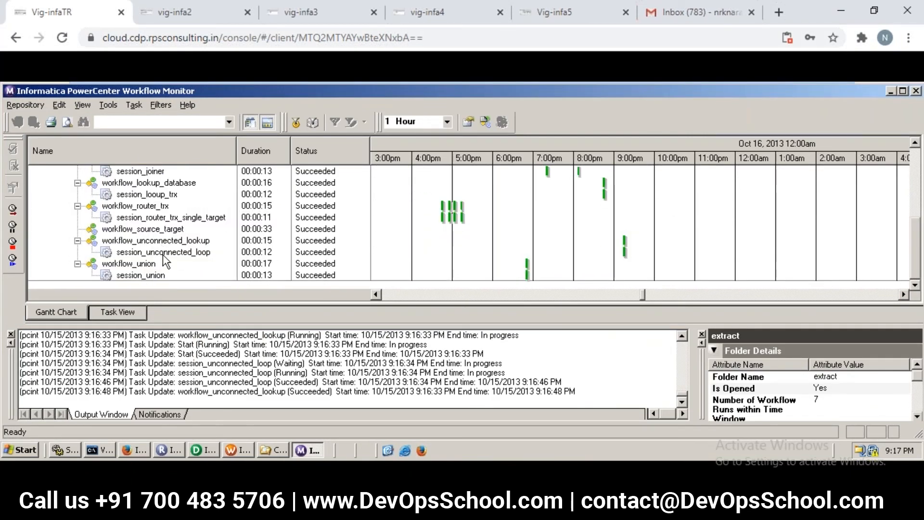
pyautogui.click(163, 255)
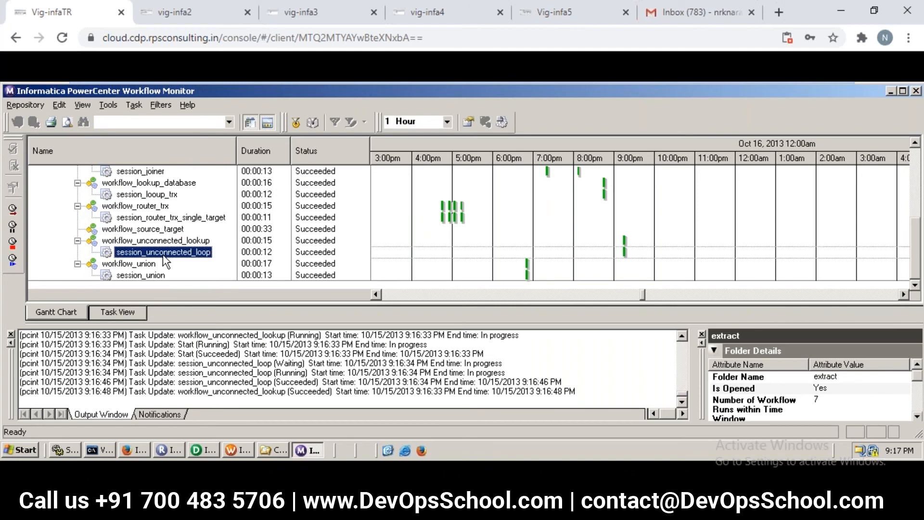
pyautogui.rightClick(163, 256)
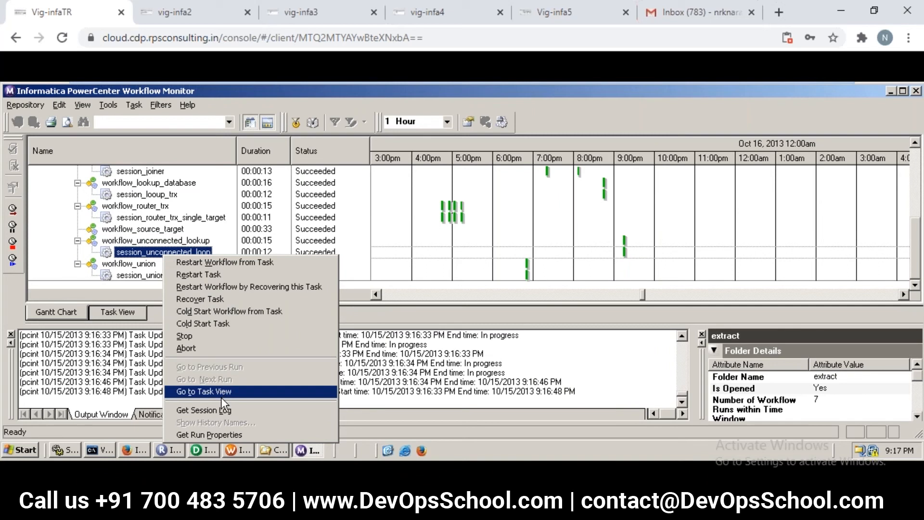
pyautogui.click(220, 413)
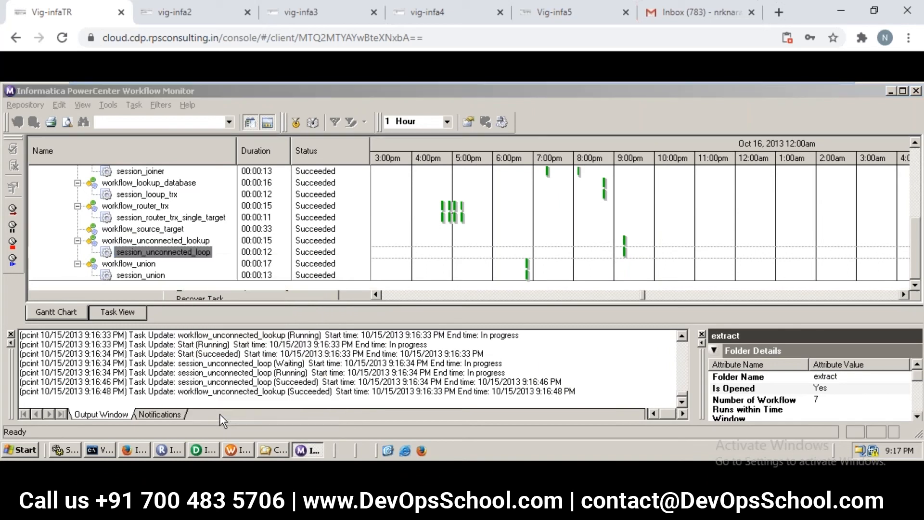
pyautogui.click(267, 241)
pyautogui.click(267, 233)
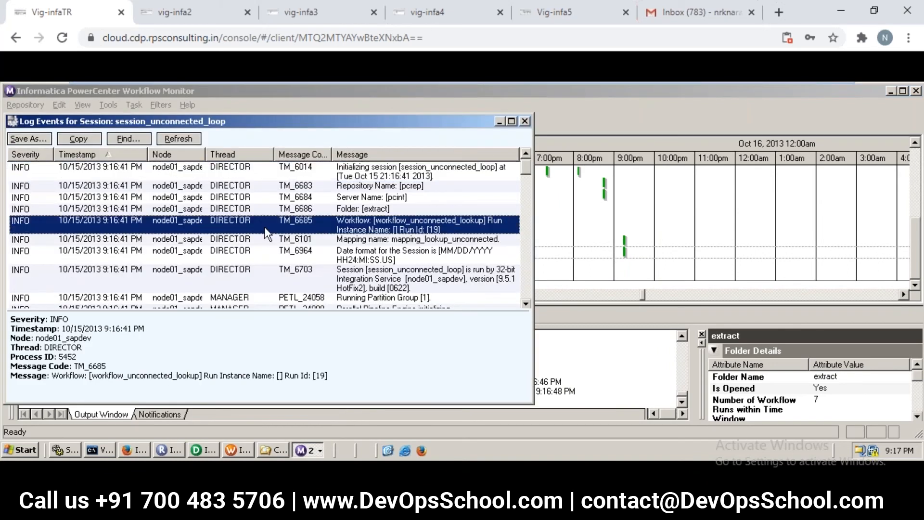
pyautogui.hotkey('ctrl', 'End')
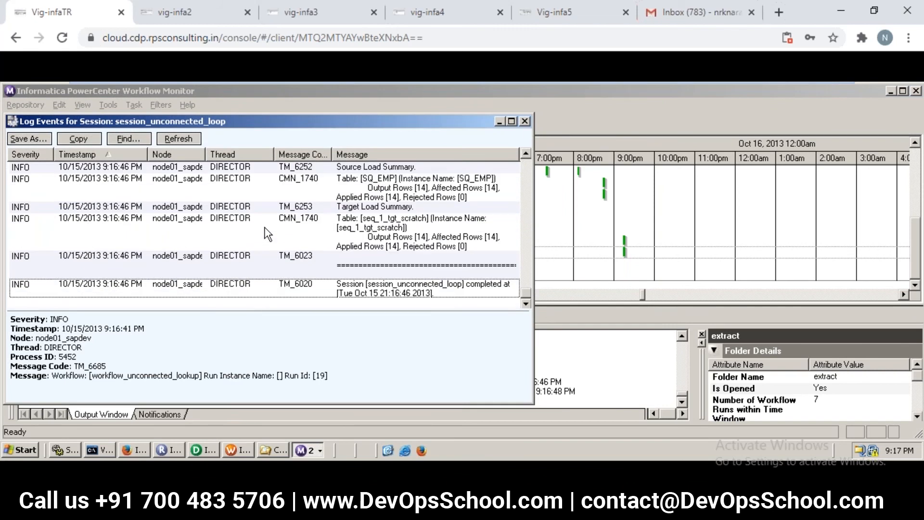
pyautogui.click(348, 237)
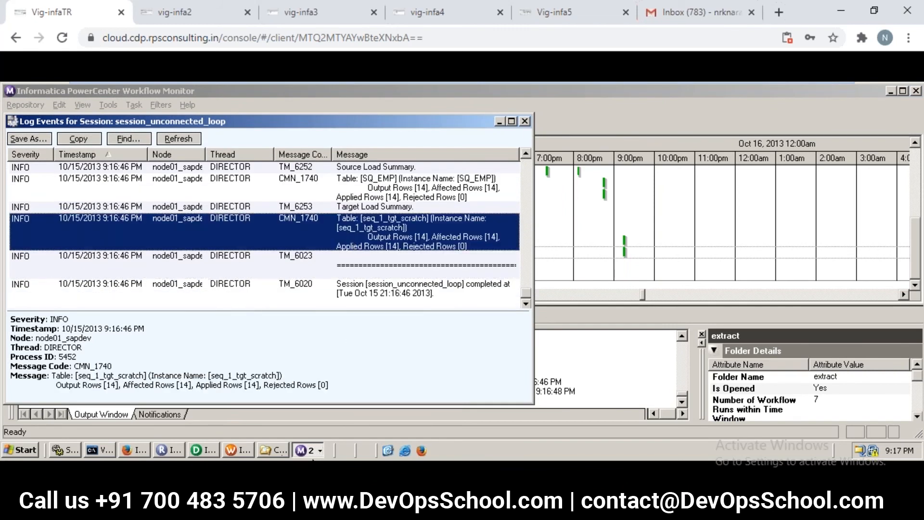
# - Open seq_1_tgt_scratch_unconnected.txt from the C:\target folder to check the department numbers and names, and return to Workflow Monitor
pyautogui.click(280, 453)
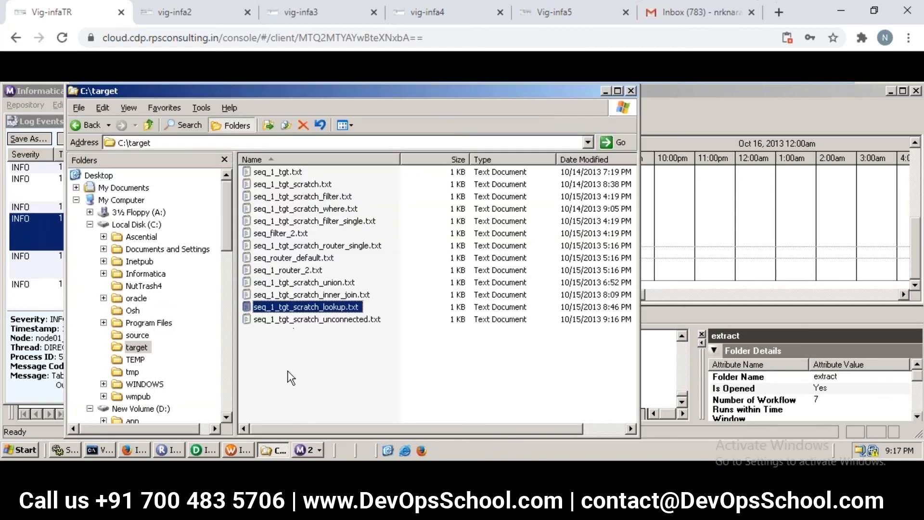
pyautogui.click(296, 324)
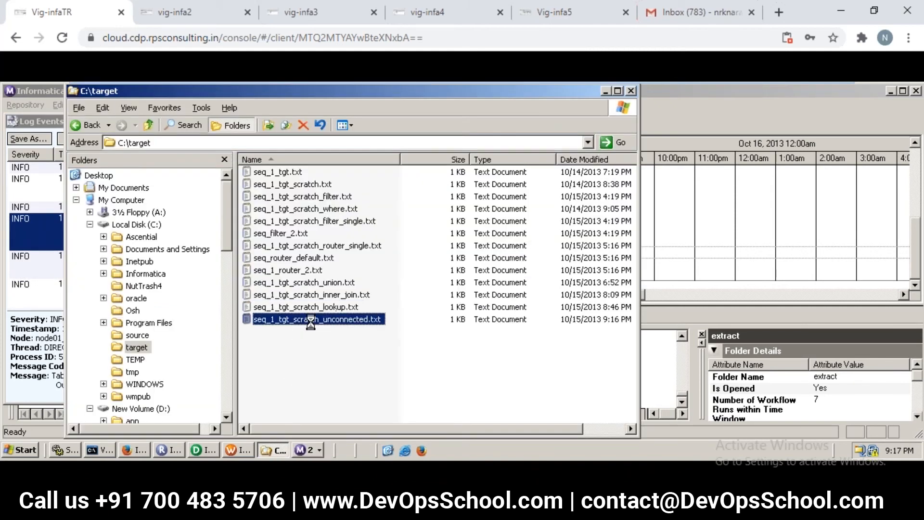
pyautogui.doubleClick(306, 318)
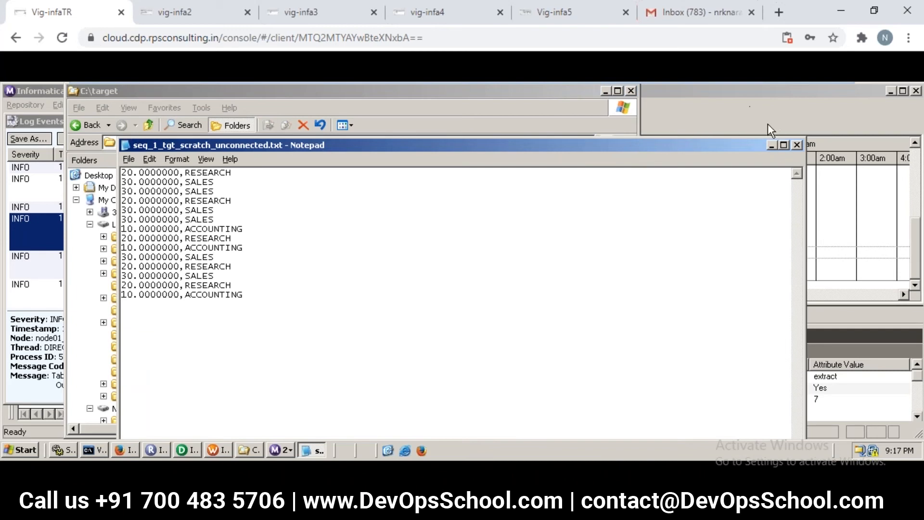
pyautogui.click(749, 106)
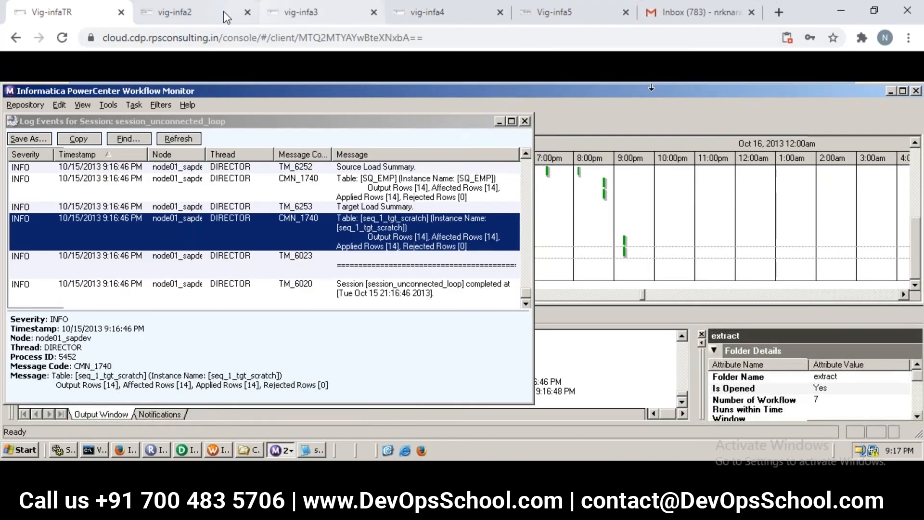
# - Check the session log and unconnected lookup output in the vig-infa2, vig-infa4 and vig-infa3 remote sessions, and return to Vig-infaTR
pyautogui.click(188, 17)
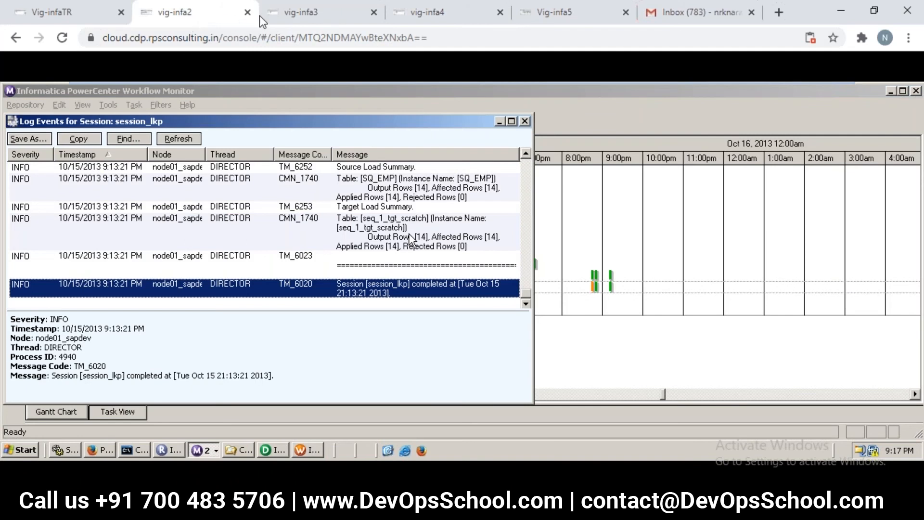
pyautogui.click(438, 19)
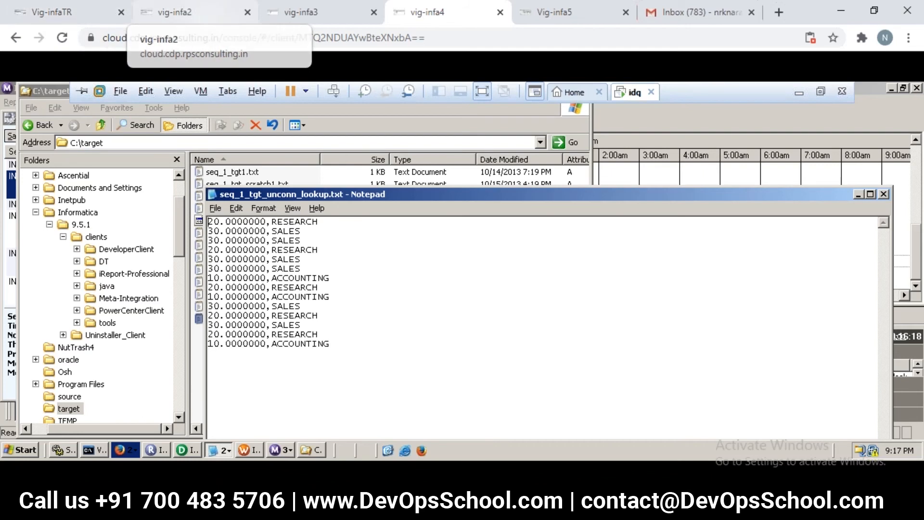
pyautogui.click(314, 14)
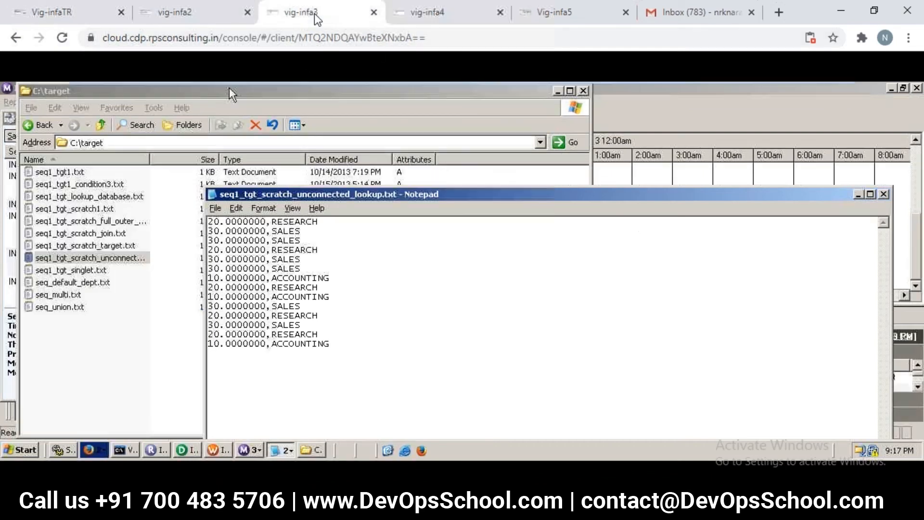
pyautogui.click(435, 16)
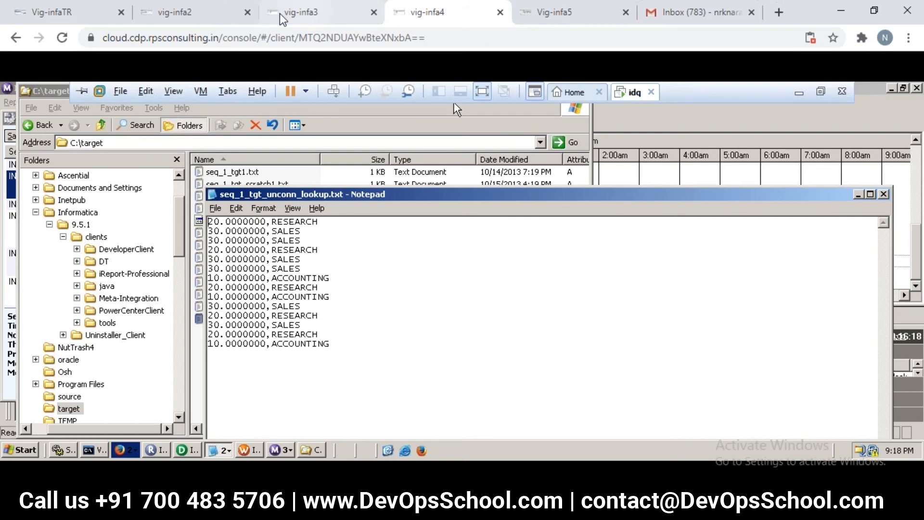
pyautogui.click(73, 19)
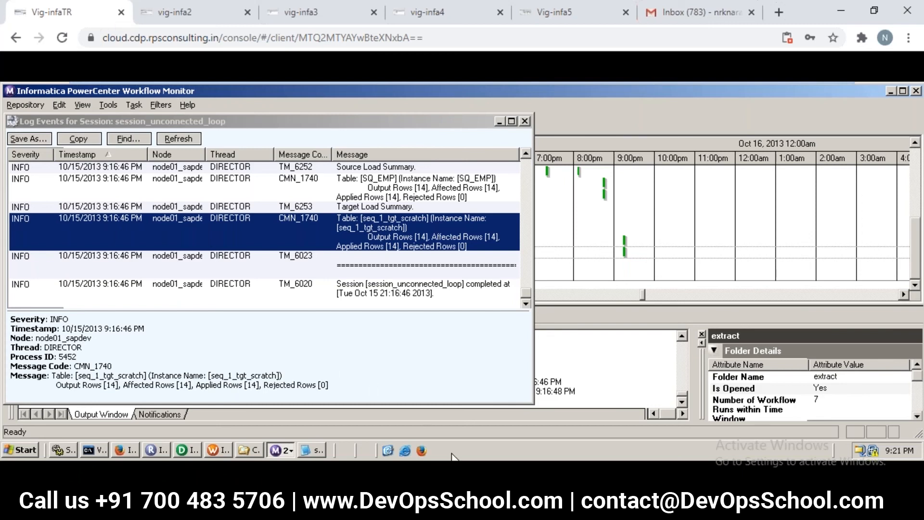
# - Switch to the Notepad notes and insert the heading "sp:" above "business:" at the very beginning
pyautogui.click(520, 510)
pyautogui.click(536, 470)
pyautogui.click(294, 243)
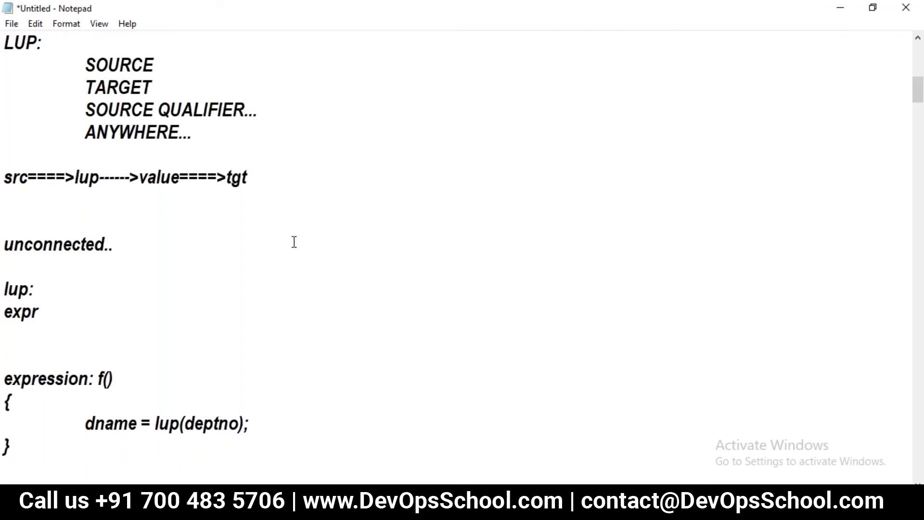
pyautogui.hotkey('ctrl', 'Home')
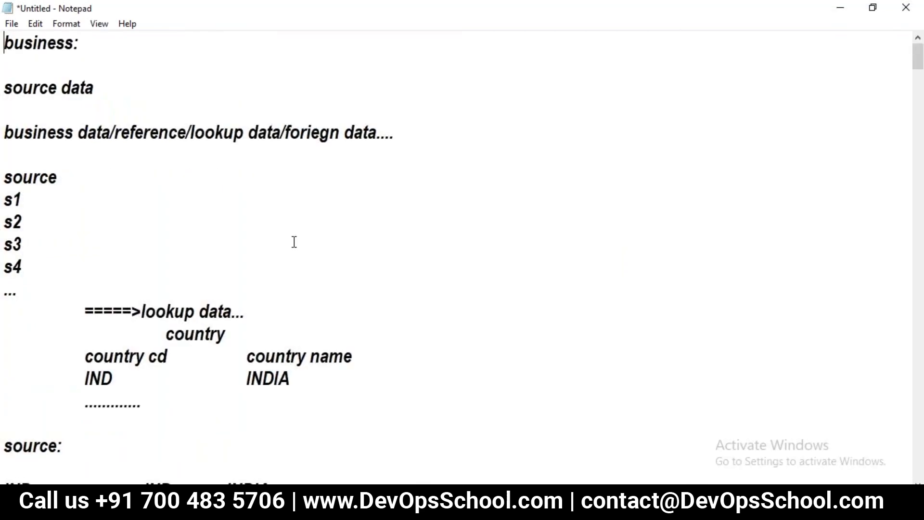
pyautogui.press('Return')
pyautogui.press('Return')
pyautogui.press('Up')
pyautogui.press('Up')
pyautogui.write('sp:')
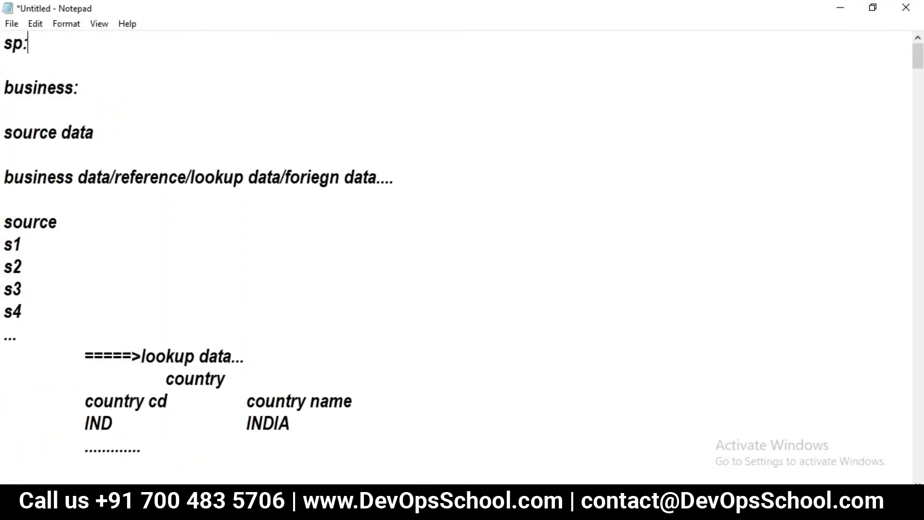
# - Add the line "build in informatica - if sp is simple and easy to implement.." under the sp: heading
pyautogui.press('Return')
pyautogui.write('bu')
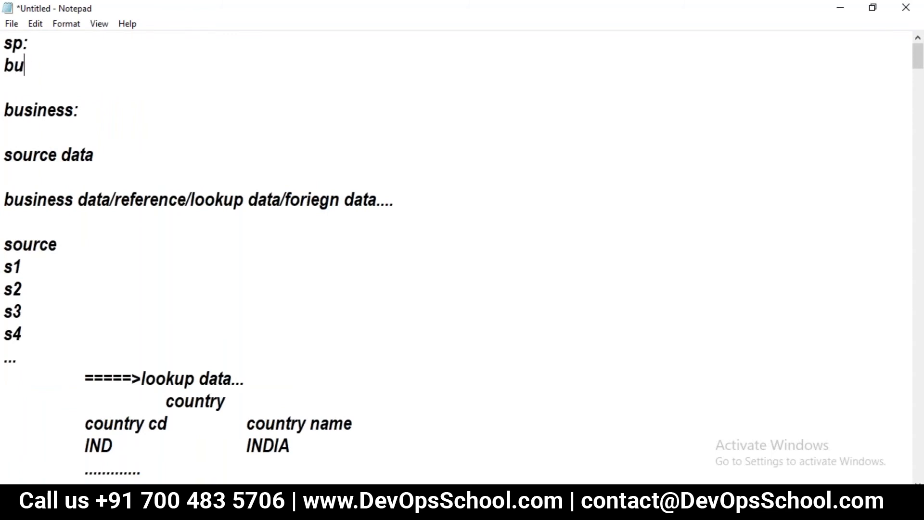
pyautogui.write('ild in informati')
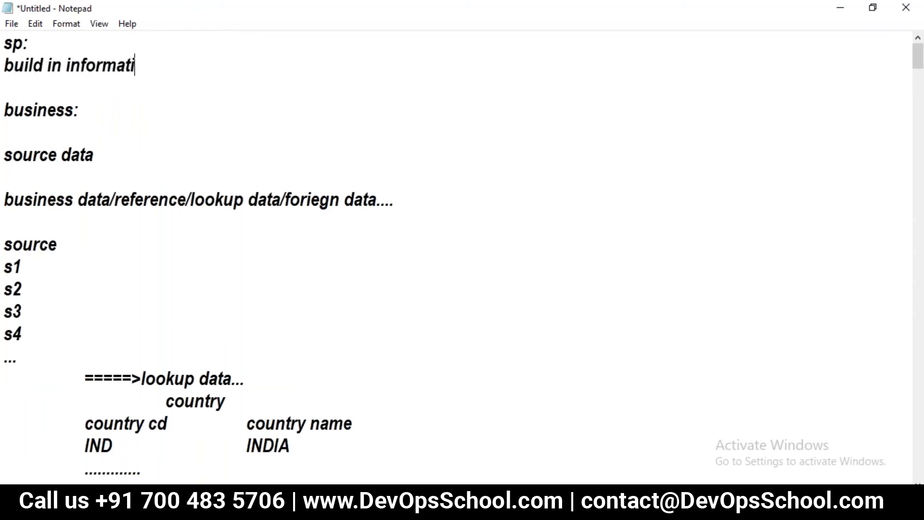
pyautogui.write('ca - if sp is')
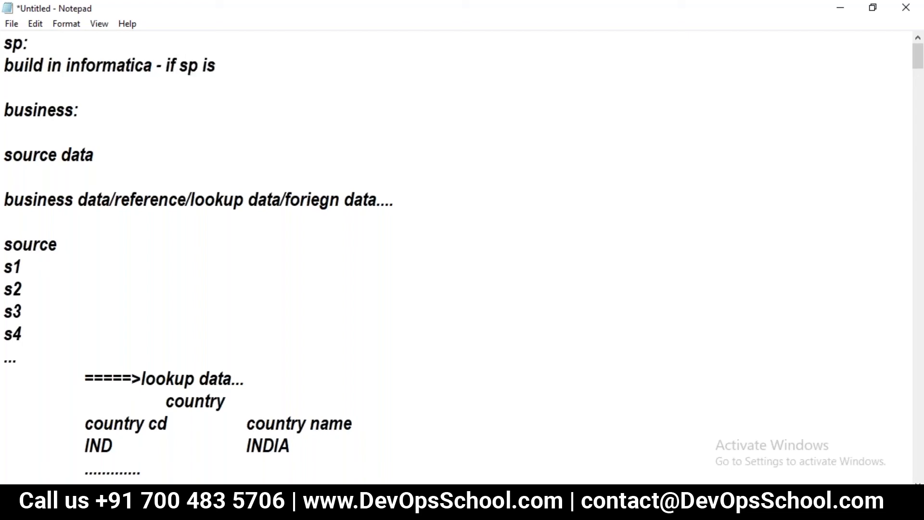
pyautogui.write(' simple and easy to op')
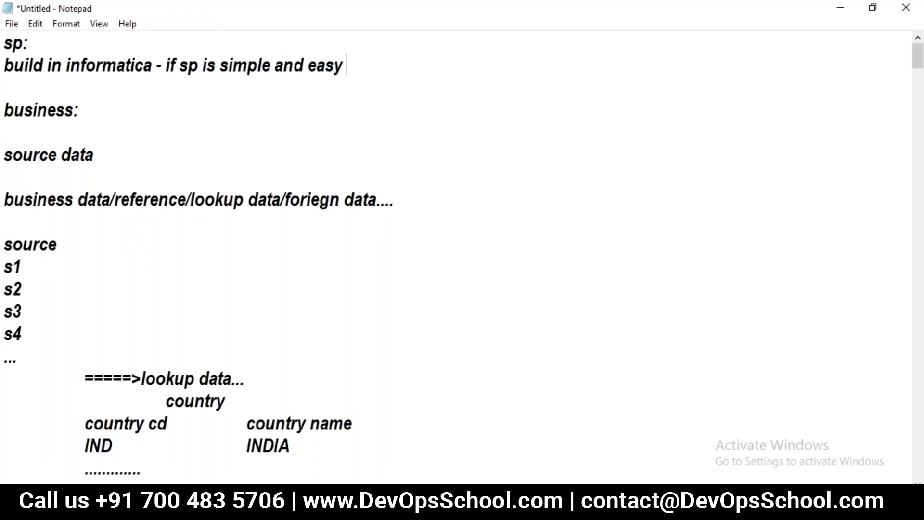
pyautogui.press('BackSpace')
pyautogui.press('BackSpace')
pyautogui.write('imple')
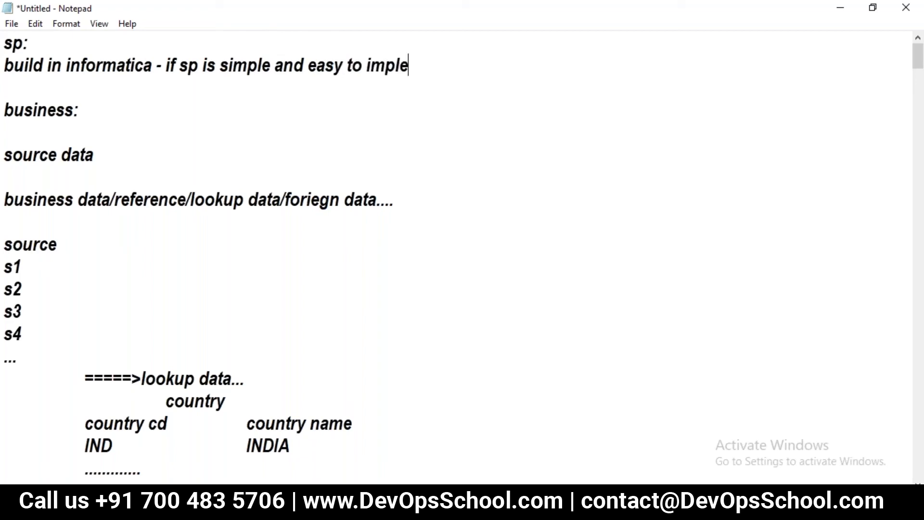
pyautogui.write('ment..')
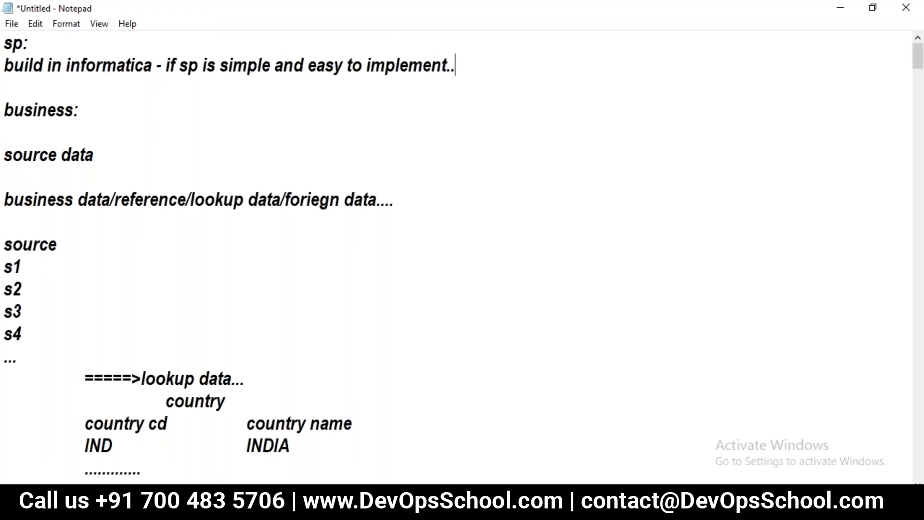
# - Add the line "call sp in informatica - if the loginc is very complex.." below the build line
pyautogui.press('Return')
pyautogui.write('ca')
pyautogui.press('BackSpace')
pyautogui.press('BackSpace')
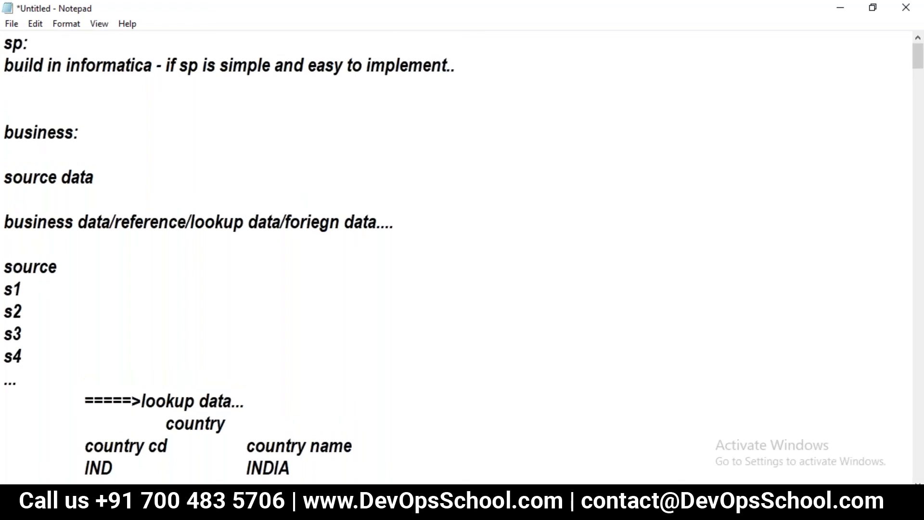
pyautogui.write('call sp -- if')
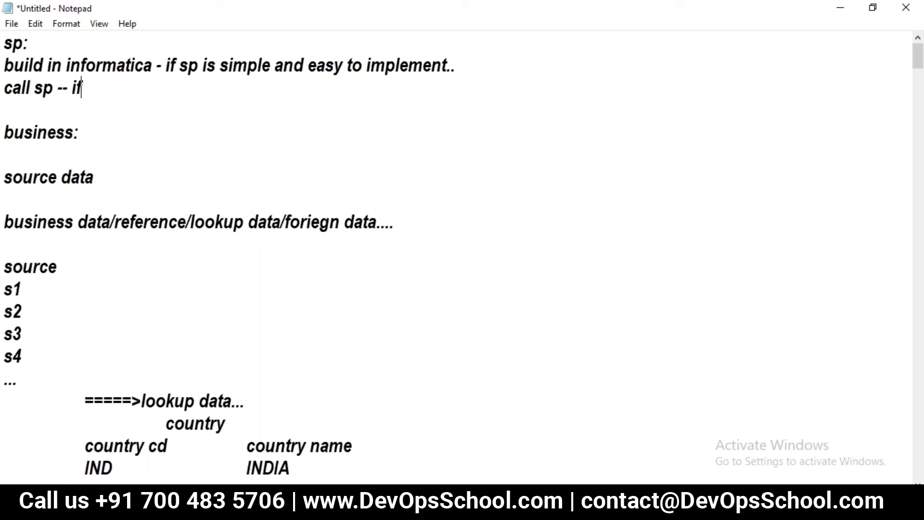
pyautogui.press('BackSpace')
pyautogui.press('BackSpace')
pyautogui.press('BackSpace')
pyautogui.press('BackSpace')
pyautogui.press('BackSpace')
pyautogui.write('in in')
pyautogui.press('BackSpace')
pyautogui.press('BackSpace')
pyautogui.write('informatica')
pyautogui.write(' - if the ')
pyautogui.write('loginc is ')
pyautogui.write('very comple')
pyautogui.write('c')
pyautogui.press('BackSpace')
pyautogui.press('BackSpace')
pyautogui.write('ex..')
pyautogui.press('Return')
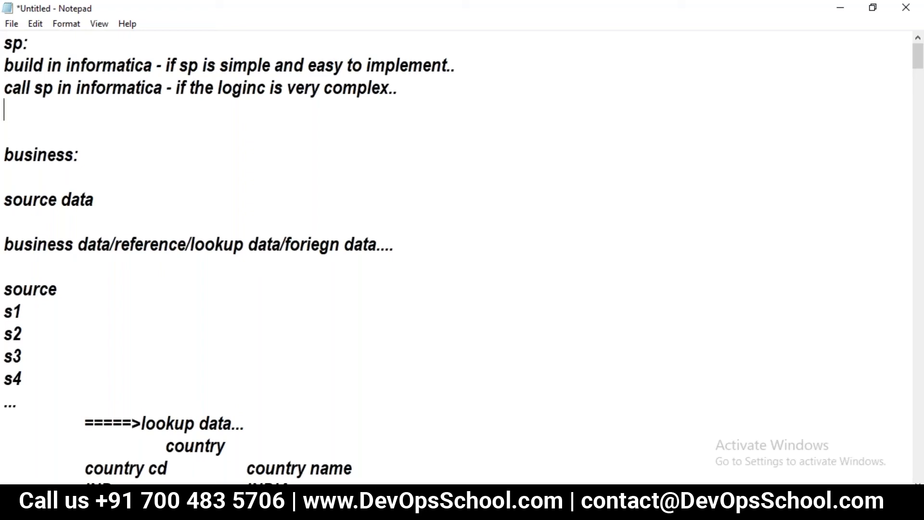
# - Leave a blank line and add "STEP 1:" followed by the line "create sp in ORACLE DB"
pyautogui.press('Up')
pyautogui.press('Up')
pyautogui.press('Down')
pyautogui.press('Down')
pyautogui.press('Return')
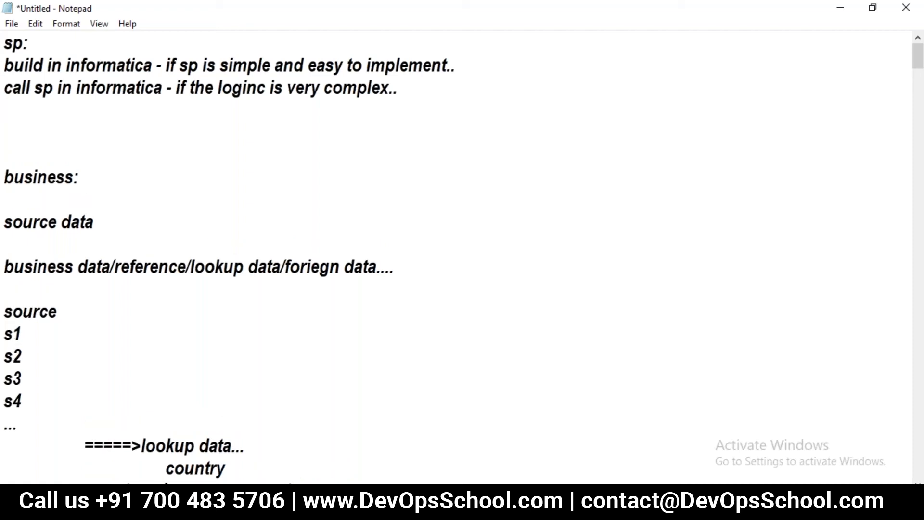
pyautogui.write('STEP 1:')
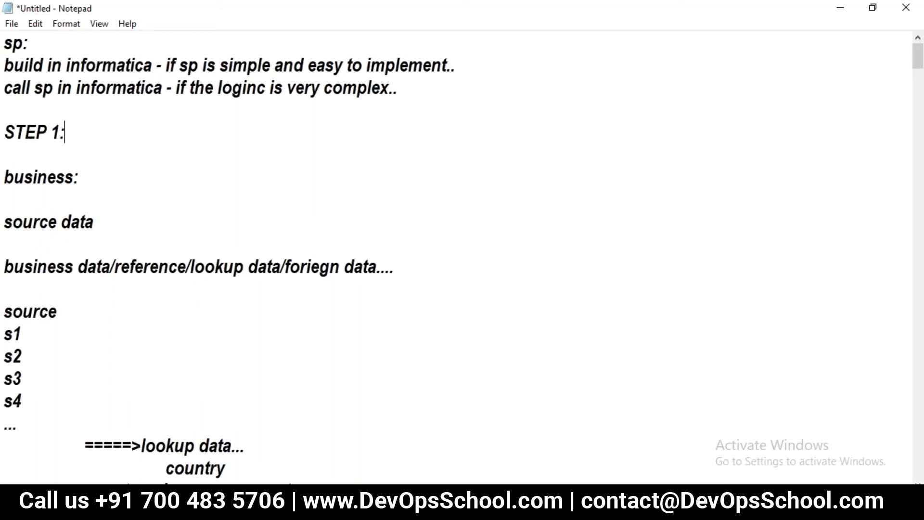
pyautogui.press('Return')
pyautogui.write('create sp')
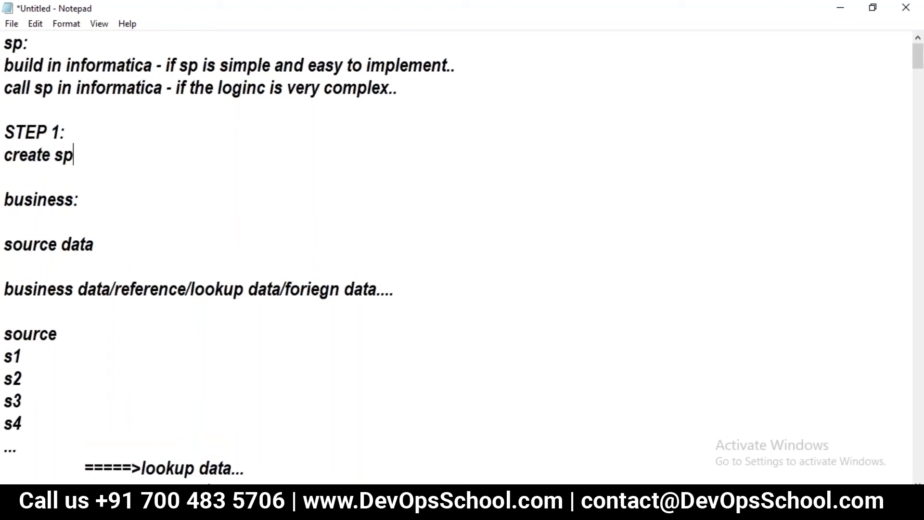
pyautogui.write(' in ORACLE DB')
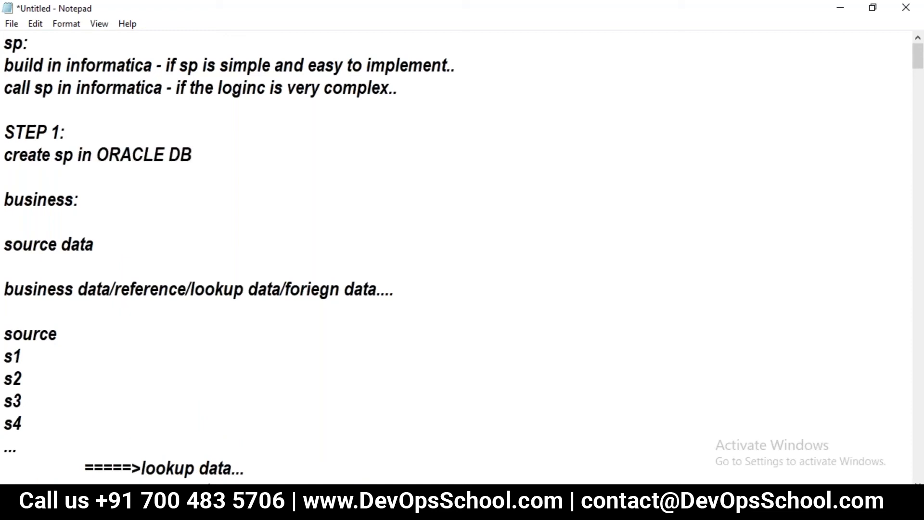
# - Add the indented line "-operation: inp====>out" under "create sp in ORACLE DB"
pyautogui.press('Return')
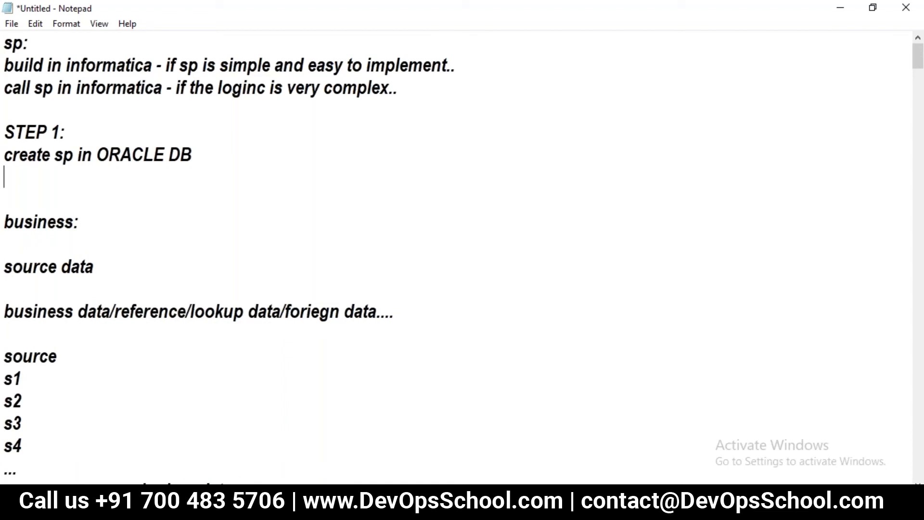
pyautogui.press('Tab')
pyautogui.write('-')
pyautogui.write('oper')
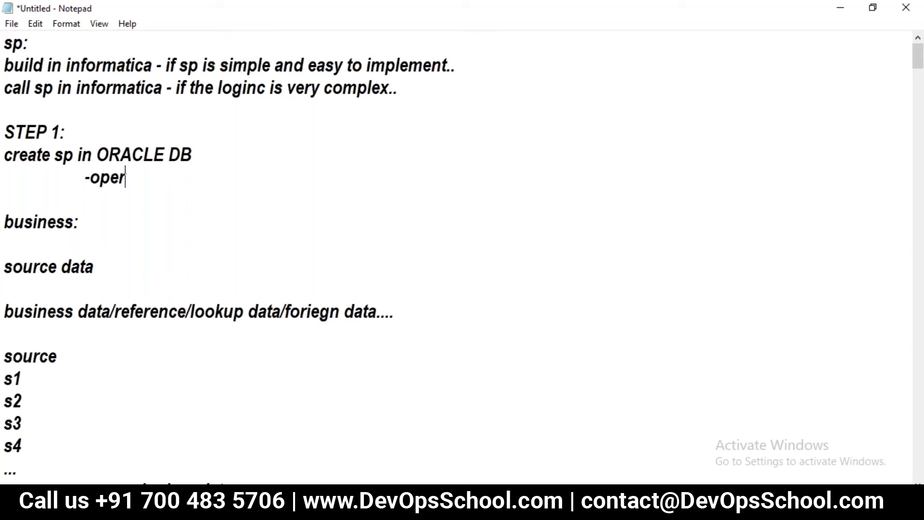
pyautogui.write('ation: ')
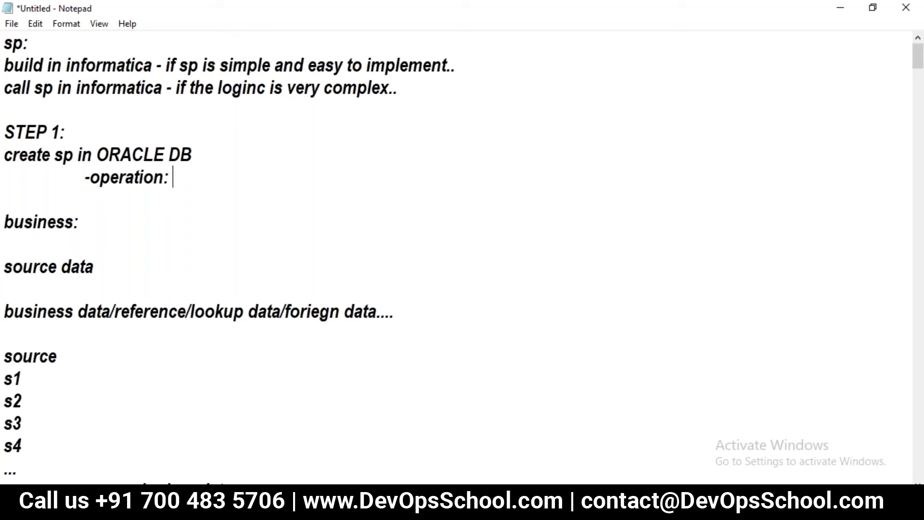
pyautogui.write('inp====>opu')
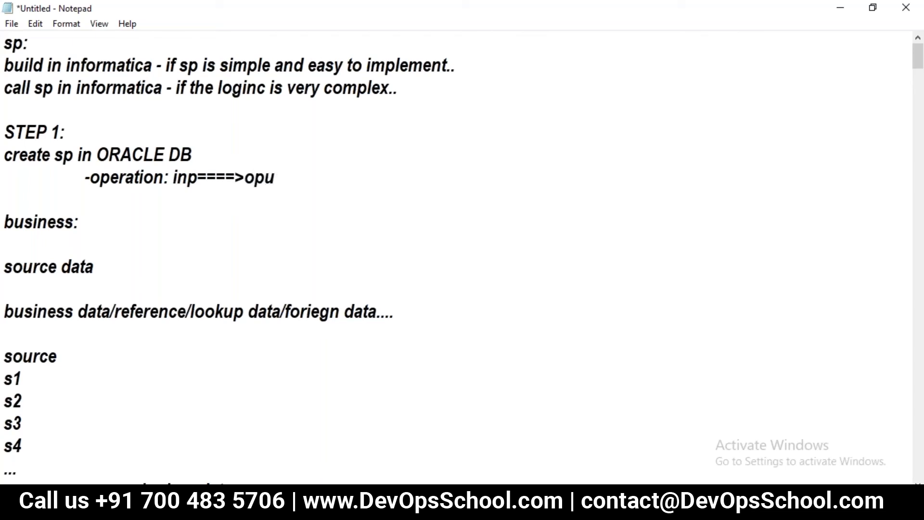
pyautogui.press('BackSpace')
pyautogui.press('BackSpace')
pyautogui.press('BackSpace')
pyautogui.write('out')
# - Write the indented procedure signature "sum(n, sum_res out number)" below the operation line
pyautogui.press('Return')
pyautogui.press('Tab')
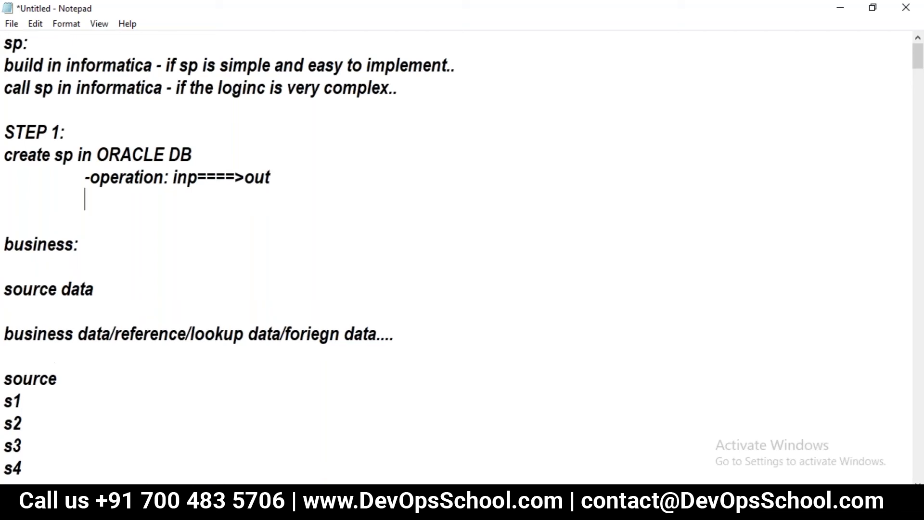
pyautogui.write('sum(n)')
pyautogui.press('Left')
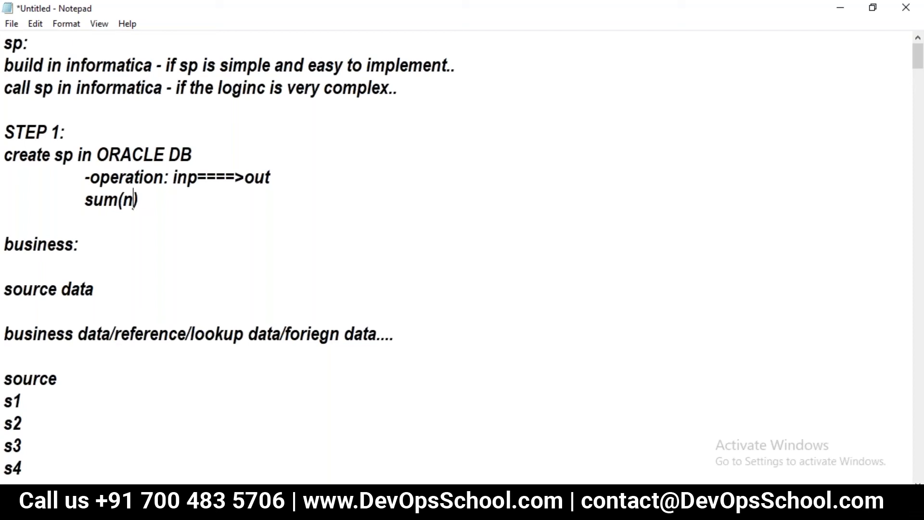
pyautogui.write(', sum_res')
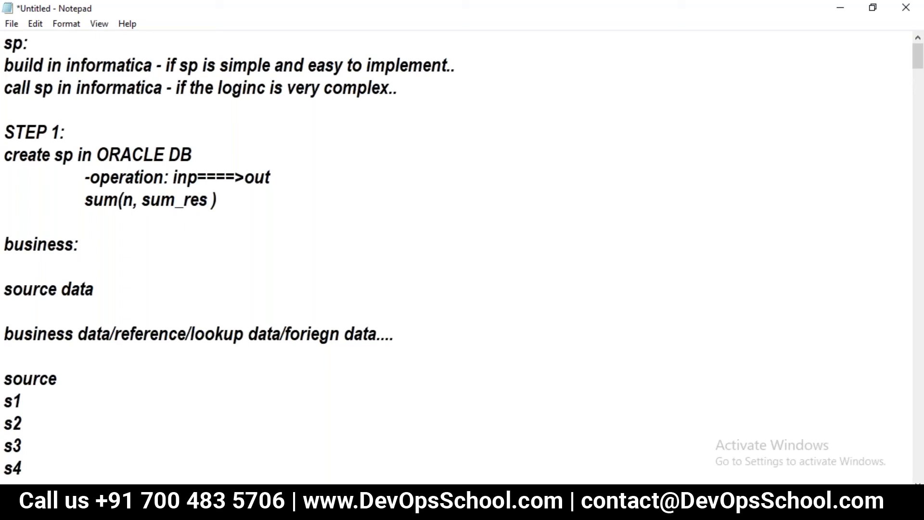
pyautogui.write(' out number')
# - Declare the parameter n in the sum signature as "IN NUMBER"
pyautogui.hotkey('ctrl', 'Left')
pyautogui.hotkey('ctrl', 'Left')
pyautogui.hotkey('ctrl', 'Left')
pyautogui.press('Left')
pyautogui.press('Left')
pyautogui.write('NUMBER')
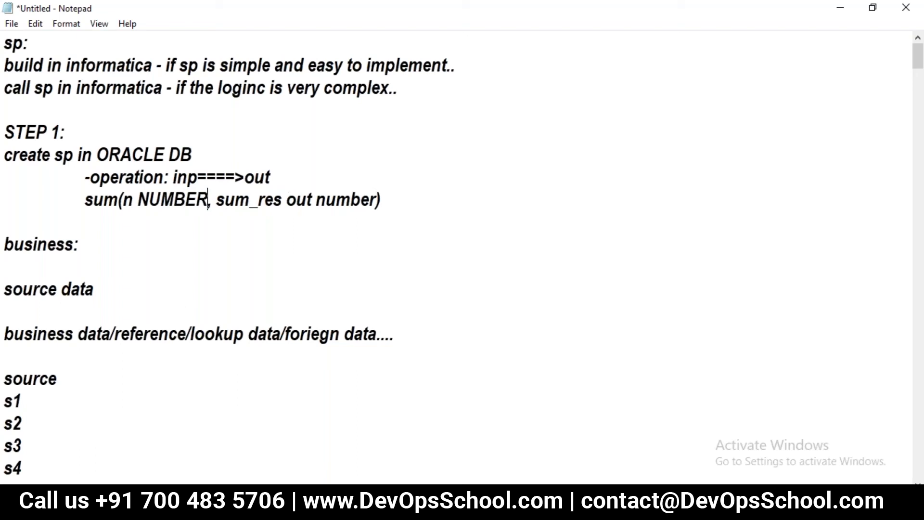
pyautogui.press('Left')
pyautogui.press('Left')
pyautogui.press('Left')
pyautogui.press('Left')
pyautogui.press('Left')
pyautogui.press('Left')
pyautogui.write('IN')
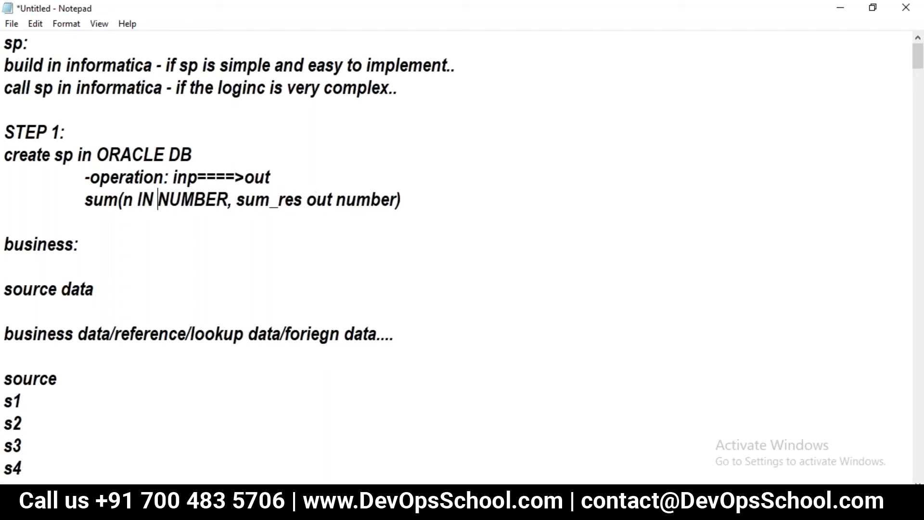
# - Add an indented, empty body in curly braces below the sum signature
pyautogui.press('Down')
pyautogui.press('Tab')
pyautogui.write('{')
pyautogui.press('Return')
pyautogui.press('Tab')
pyautogui.write('}')
pyautogui.press('Up')
pyautogui.press('Return')
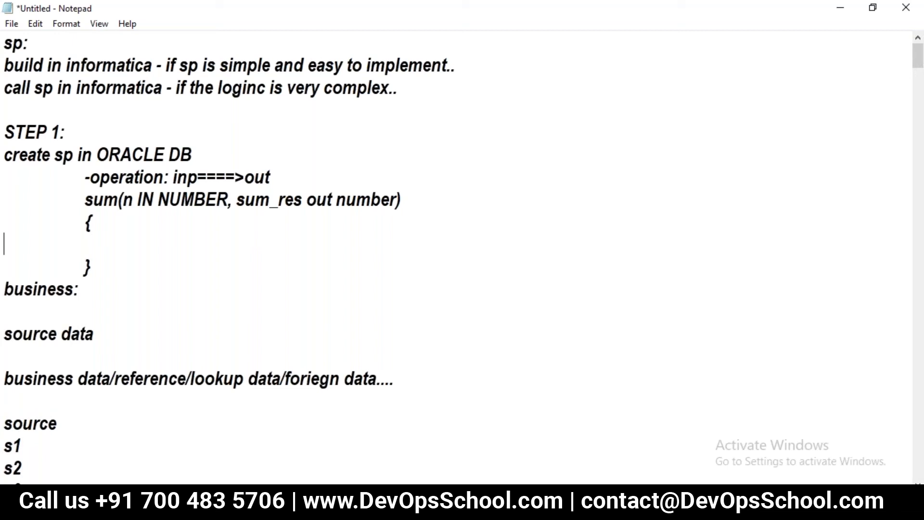
# - Insert the example call "sum(10, res) = 55" above the sum signature, followed by a blank line
pyautogui.press('Up')
pyautogui.press('Up')
pyautogui.press('Right')
pyautogui.press('Left')
pyautogui.press('Left')
pyautogui.press('Return')
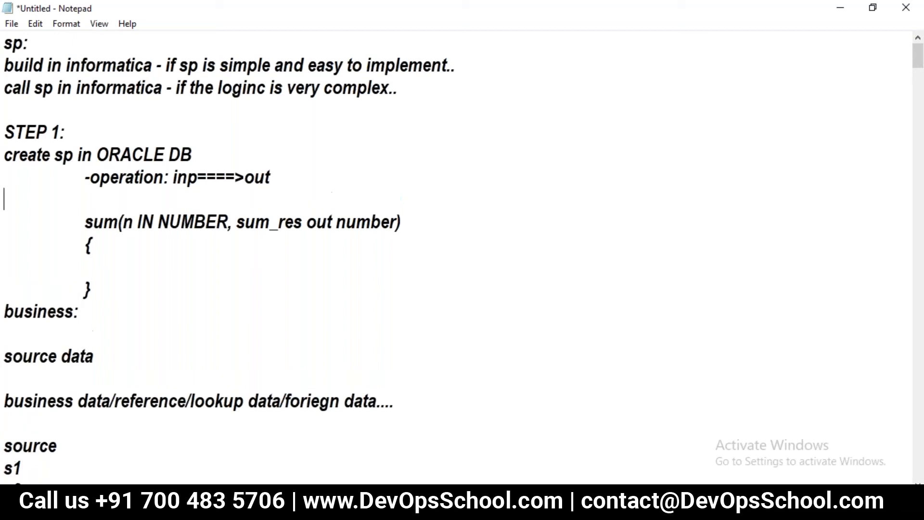
pyautogui.write('sum(10)')
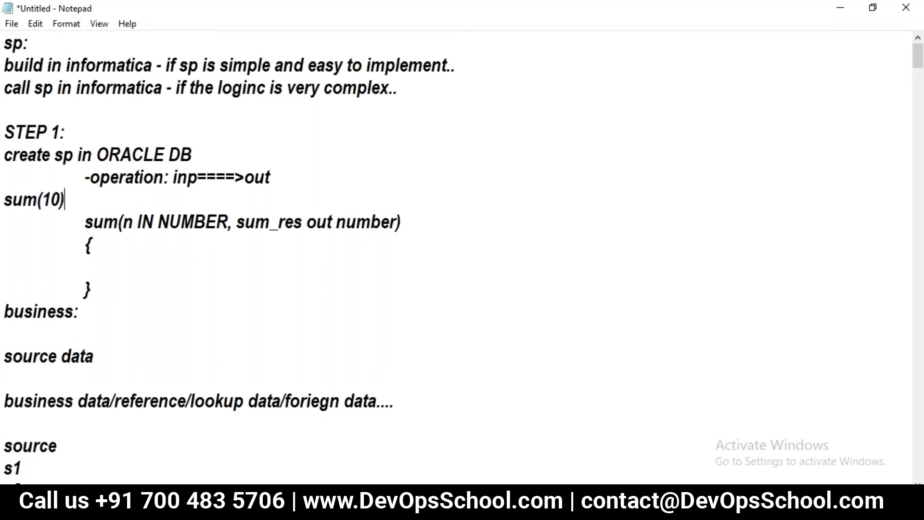
pyautogui.write(', res')
pyautogui.press('Right')
pyautogui.write('=')
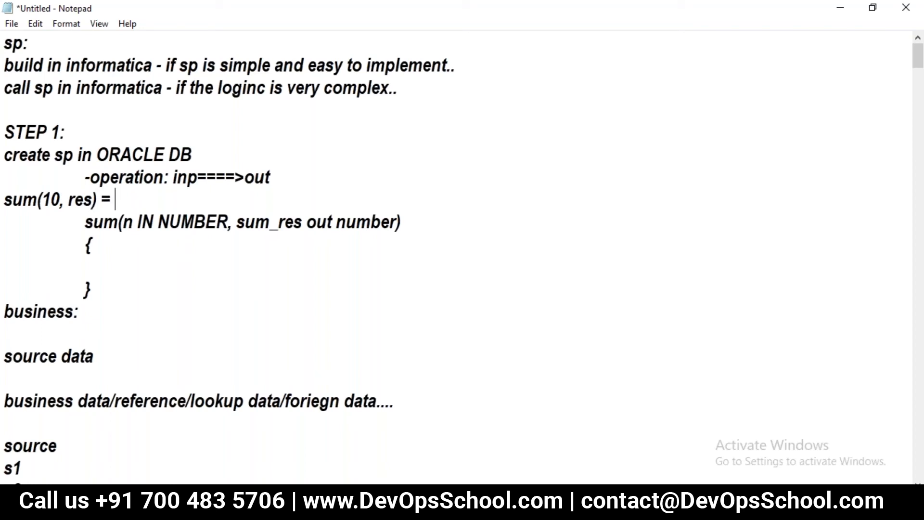
pyautogui.write(' 55')
pyautogui.press('Return')
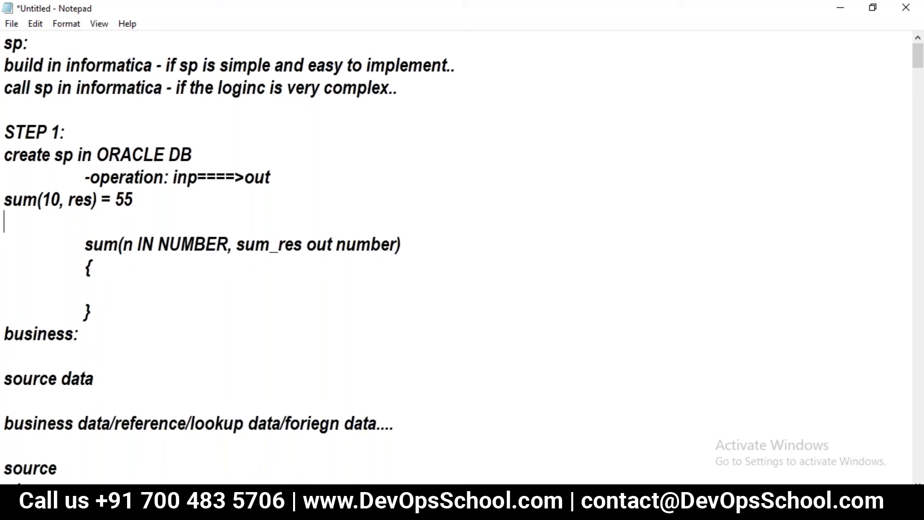
# - Insert two blank lines between the sum body's closing brace and the "business:" heading
pyautogui.hotkey('shift', 'Up')
pyautogui.press('Down')
pyautogui.press('Down')
pyautogui.press('Down')
pyautogui.press('Down')
pyautogui.press('Down')
pyautogui.press('Down')
pyautogui.press('Left')
pyautogui.press('Return')
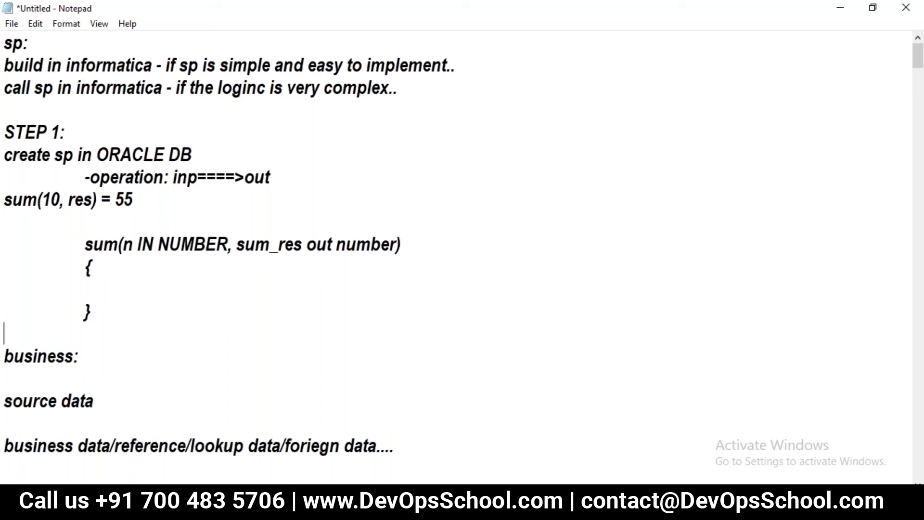
pyautogui.press('Return')
pyautogui.press('Up')
pyautogui.write('sum(')
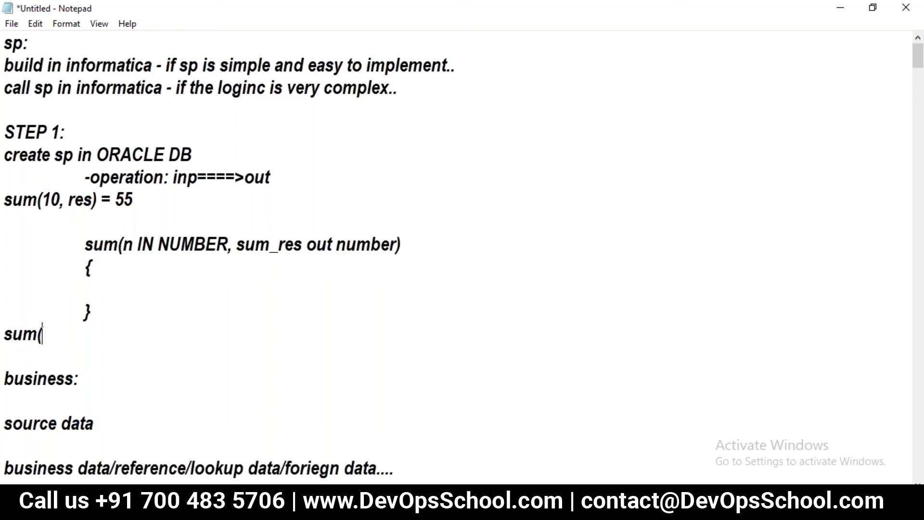
pyautogui.press('BackSpace')
pyautogui.press('BackSpace')
pyautogui.press('BackSpace')
pyautogui.press('BackSpace')
pyautogui.write('max')
pyautogui.write('(')
pyautogui.press('BackSpace')
pyautogui.press('BackSpace')
pyautogui.press('BackSpace')
pyautogui.press('BackSpace')
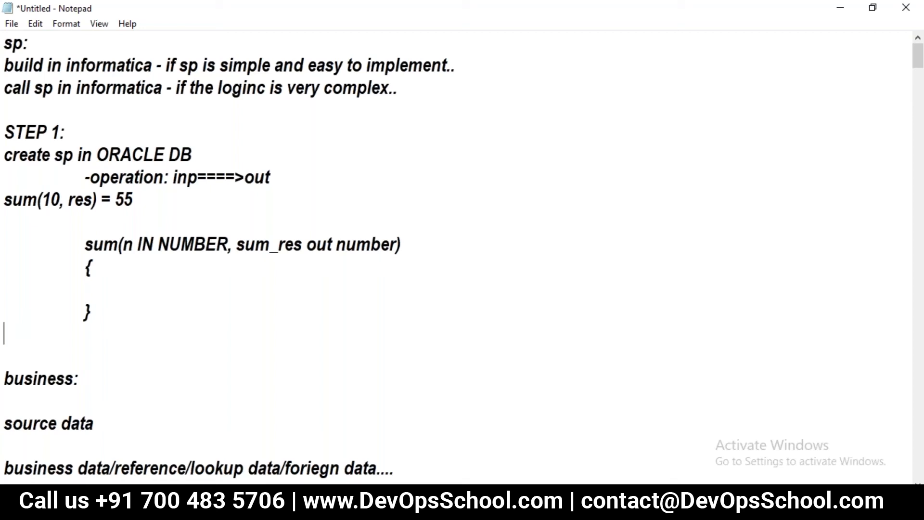
# - Write the signature "f(DEPTNO_IN IN NUMBER, MAX_RES OUT NUMBER)" on the line below the sum body
pyautogui.write('f')
pyautogui.write('(')
pyautogui.write('NU')
pyautogui.press('BackSpace')
pyautogui.press('BackSpace')
pyautogui.write('DEPTNO_')
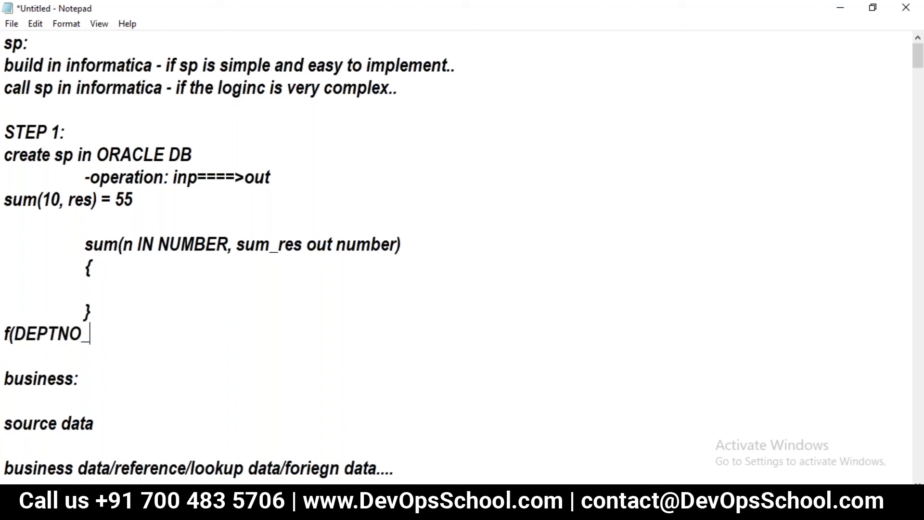
pyautogui.write('IN IN NUMBER, ')
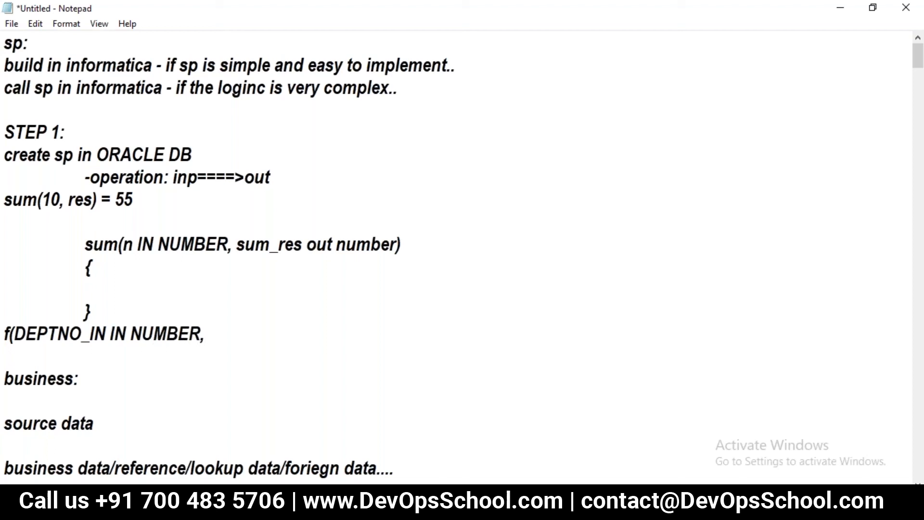
pyautogui.write('S')
pyautogui.press('BackSpace')
pyautogui.write('MAX_RES OUT NUMBER)')
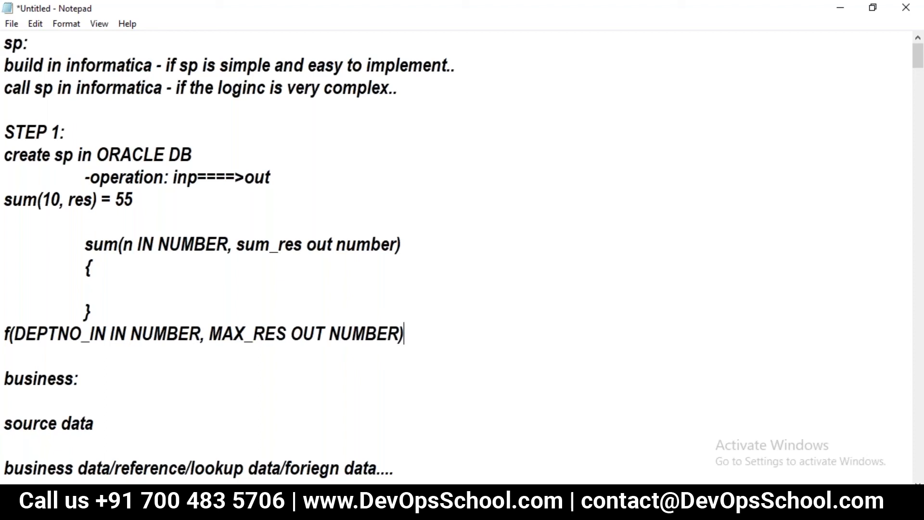
# - Add an empty body in curly braces below the f signature, followed by blank lines
pyautogui.press('Return')
pyautogui.write('{')
pyautogui.press('Return')
pyautogui.press('Return')
pyautogui.write('}')
pyautogui.press('Return')
pyautogui.press('Return')
# - Highlight the input parameter name DEPTNO_IN in the f signature
pyautogui.press('Up')
pyautogui.press('Up')
pyautogui.press('Up')
pyautogui.press('Up')
pyautogui.press('Up')
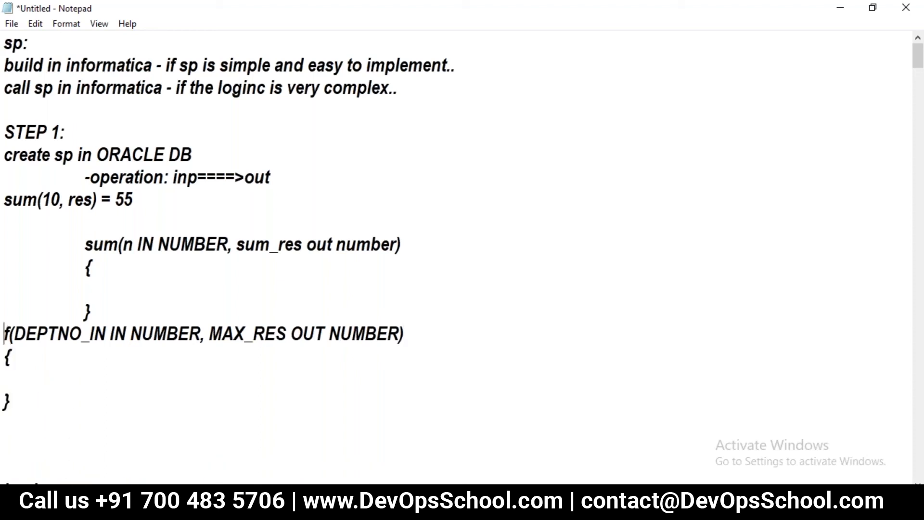
pyautogui.press('Right')
pyautogui.press('Right')
pyautogui.hotkey('shift', 'Right')
pyautogui.hotkey('shift', 'Right')
pyautogui.hotkey('shift', 'Right')
pyautogui.hotkey('shift', 'Right')
pyautogui.hotkey('shift', 'Right')
pyautogui.hotkey('shift', 'Right')
pyautogui.hotkey('shift', 'Right')
pyautogui.hotkey('shift', 'Right')
pyautogui.hotkey('shift', 'Right')
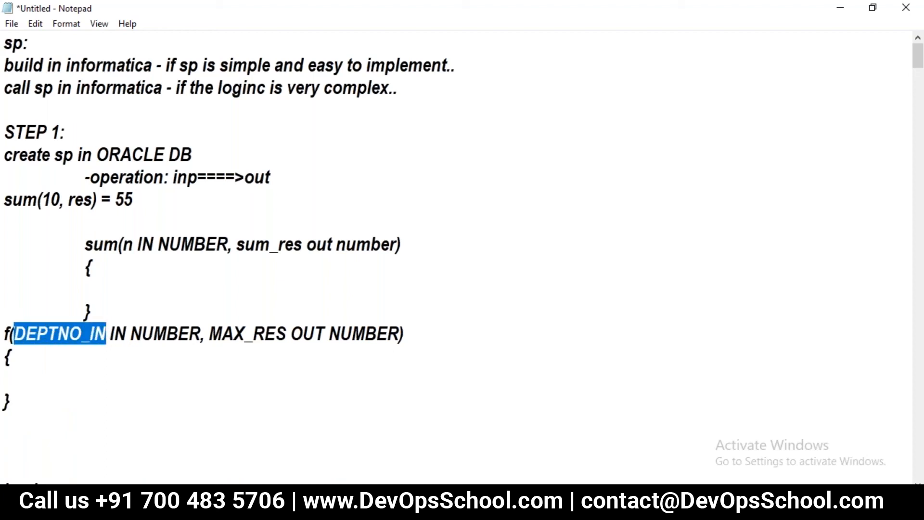
# - Highlight the output parameter name MAX_RES in the f signature
pyautogui.press('Right')
pyautogui.press('Right')
pyautogui.press('Right')
pyautogui.press('Right')
pyautogui.press('Right')
pyautogui.press('Right')
pyautogui.press('Right')
pyautogui.press('Right')
pyautogui.press('Right')
pyautogui.press('Right')
pyautogui.press('Right')
pyautogui.press('Right')
pyautogui.press('Right')
pyautogui.hotkey('shift', 'Right')
pyautogui.hotkey('shift', 'Right')
pyautogui.hotkey('shift', 'Right')
pyautogui.hotkey('shift', 'Right')
pyautogui.hotkey('shift', 'Right')
pyautogui.hotkey('shift', 'Right')
pyautogui.hotkey('shift', 'Right')
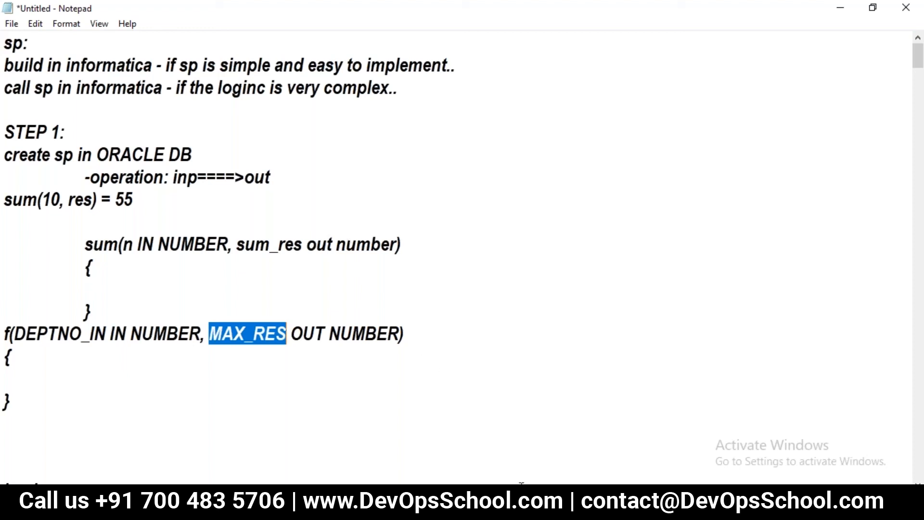
# - Switch to the Vig-infaTR remote desktop in Chrome and open a new Notepad document there
pyautogui.moveTo(548, 509)
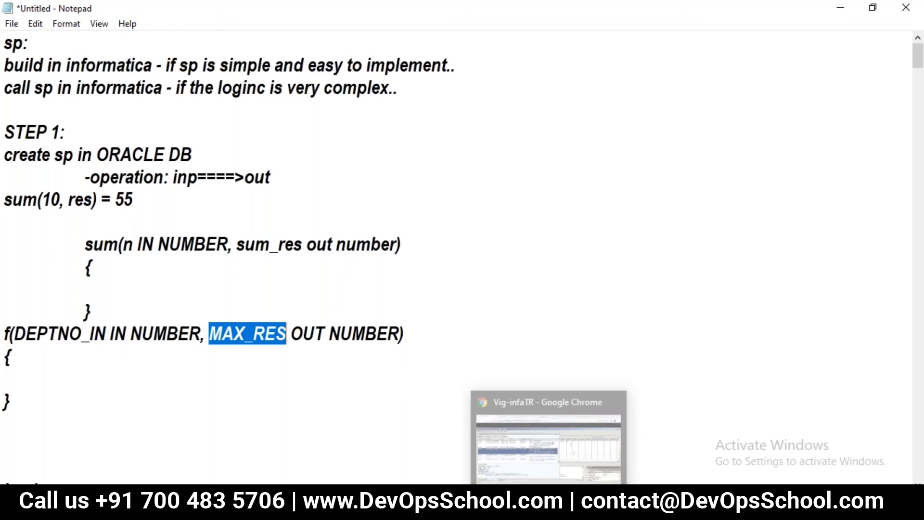
pyautogui.click(556, 450)
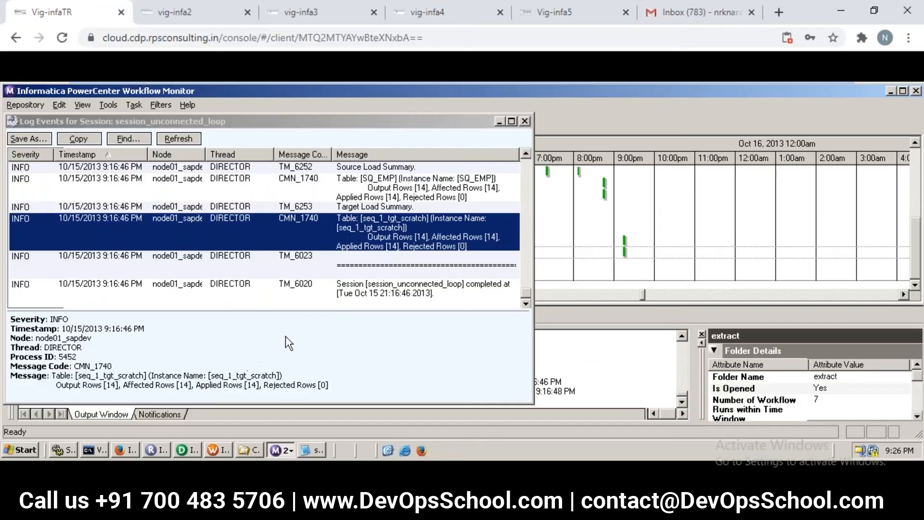
pyautogui.click(24, 453)
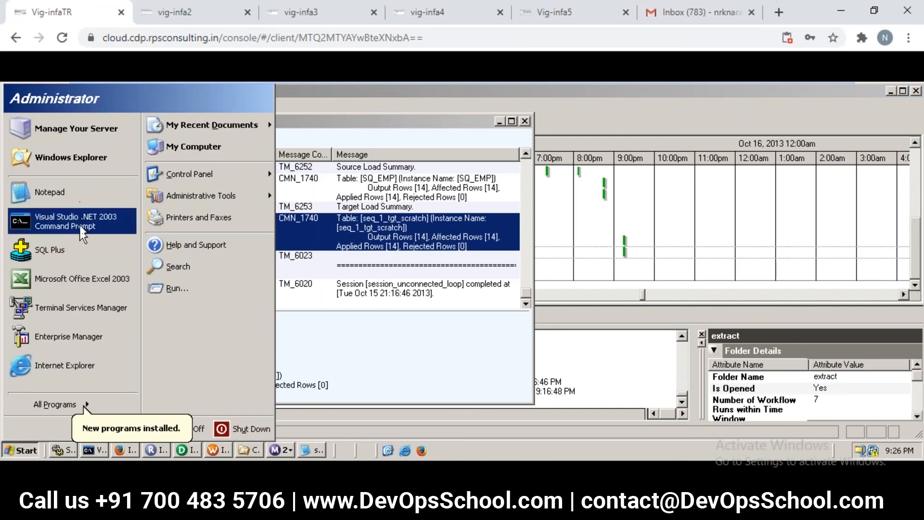
pyautogui.click(79, 199)
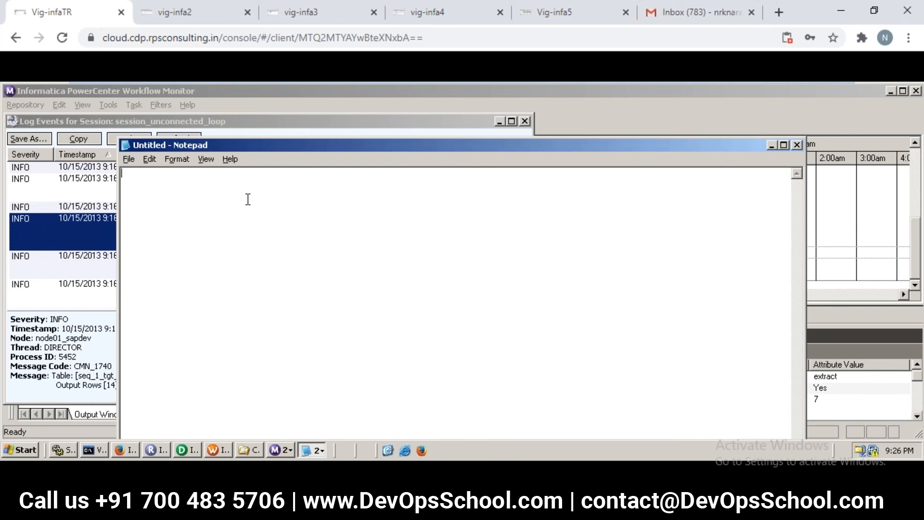
# - Write the procedure header "create or replace procedure sp_agg(IN_DEPTNO IN NUMBER," in the empty document
pyautogui.write('create or repl')
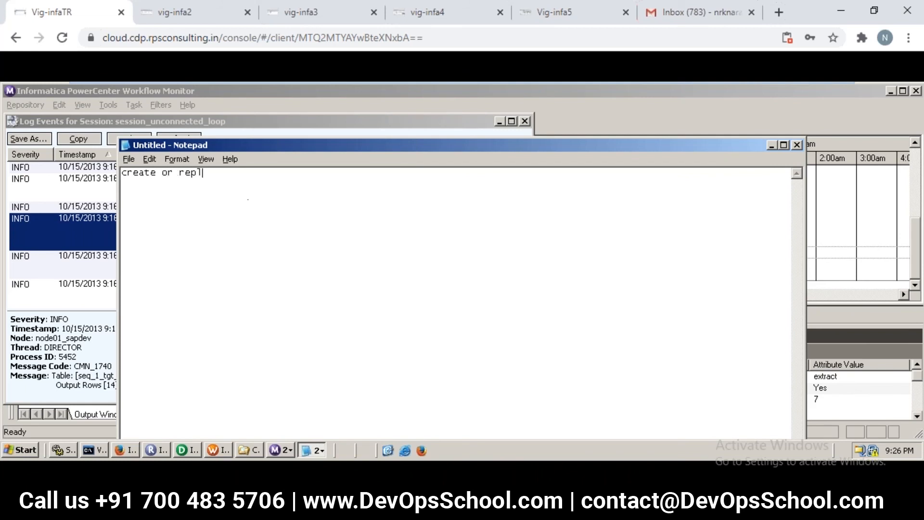
pyautogui.write('ace procedure sp_')
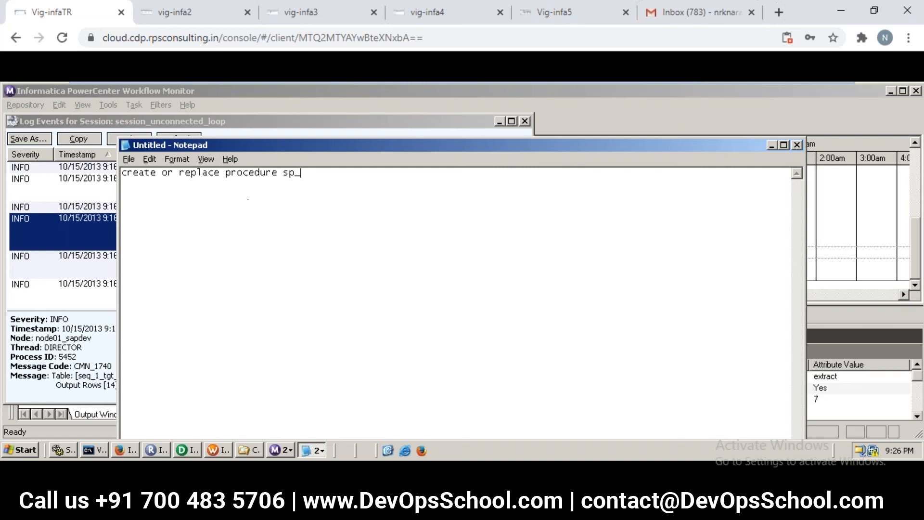
pyautogui.write('agg(in_deptno')
pyautogui.press('BackSpace')
pyautogui.press('BackSpace')
pyautogui.press('BackSpace')
pyautogui.press('BackSpace')
pyautogui.press('BackSpace')
pyautogui.press('BackSpace')
pyautogui.press('BackSpace')
pyautogui.press('BackSpace')
pyautogui.press('BackSpace')
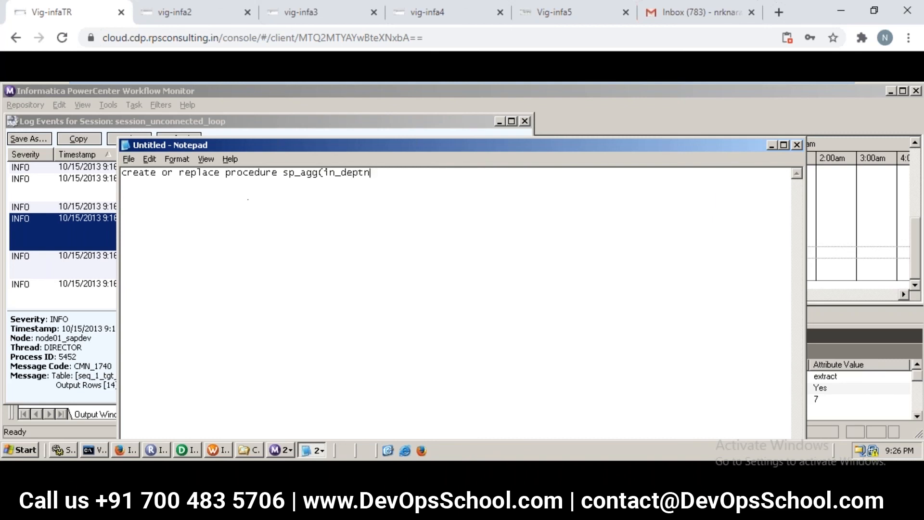
pyautogui.press('capslock')
pyautogui.write('IN_DEPTNO')
pyautogui.press('capslock')
pyautogui.write('in')
pyautogui.press('BackSpace')
pyautogui.press('BackSpace')
pyautogui.press('capslock')
pyautogui.write('IN NUMBER,')
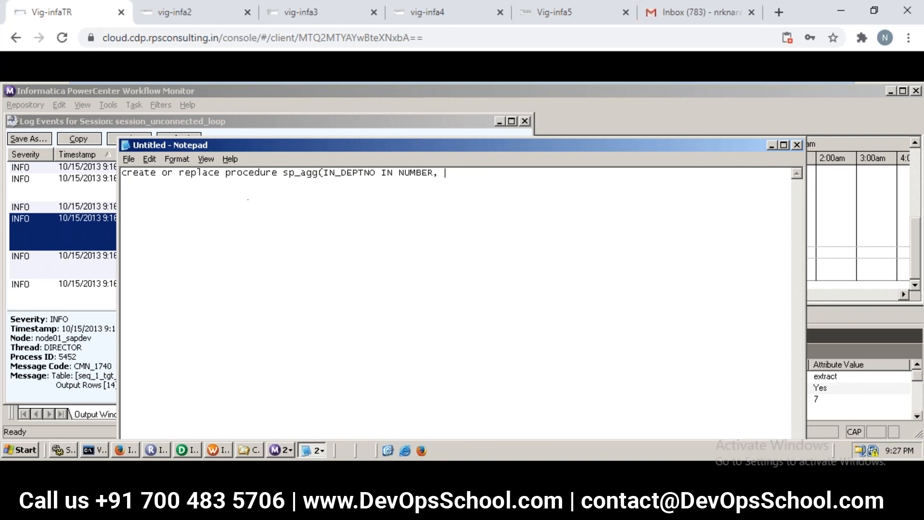
# - Complete the sp_agg parameter list with "SUM_SAL OUT NUMBER)"
pyautogui.write('SUM_SAL')
pyautogui.write('n')
pyautogui.press('BackSpace')
pyautogui.press('BackSpace')
pyautogui.press('capslock')
pyautogui.write('OUT NU')
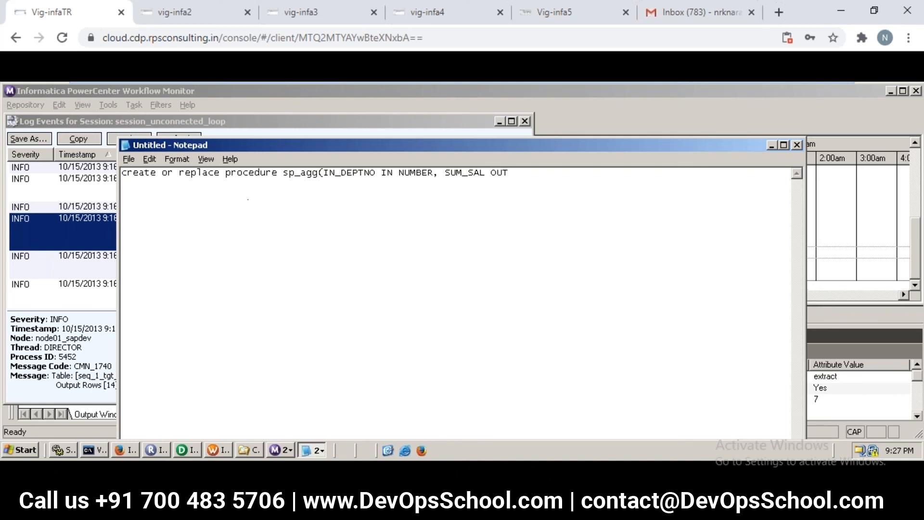
pyautogui.write('MBER)')
# - Add the procedure skeleton lines "as", "begin" and "end;" below the header, with a blank line before "end;"
pyautogui.press('capslock')
pyautogui.press('Return')
pyautogui.write('as')
pyautogui.press('Return')
pyautogui.write('begin')
pyautogui.press('Return')
pyautogui.write('end;')
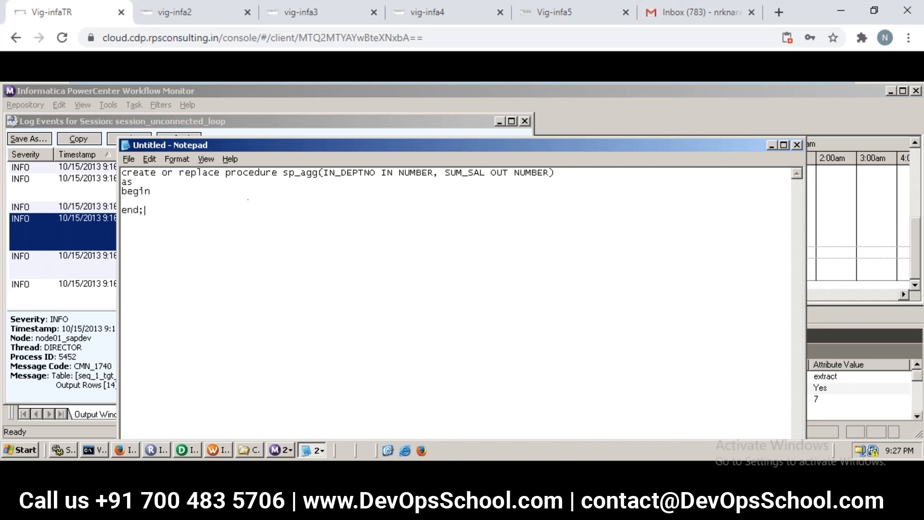
pyautogui.press('Return')
# - Start the query "SELECT SUM(SAL) into SUM_SAL from" on its own line above "end;"
pyautogui.click(248, 199)
pyautogui.press('Return')
pyautogui.write('SELECT SUM(')
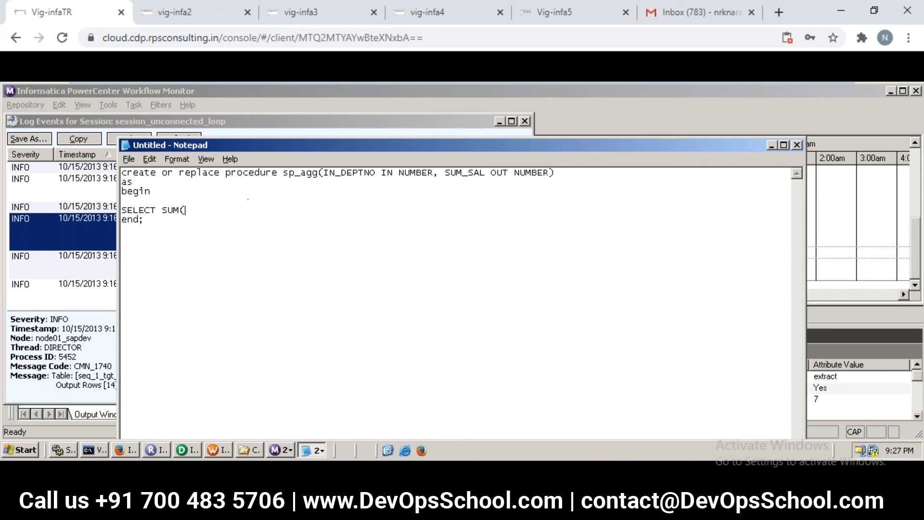
pyautogui.write('SAL)')
pyautogui.press('capslock')
pyautogui.write('into')
pyautogui.press('capslock')
pyautogui.write('SUM_SAL')
pyautogui.press('capslock')
pyautogui.write('from')
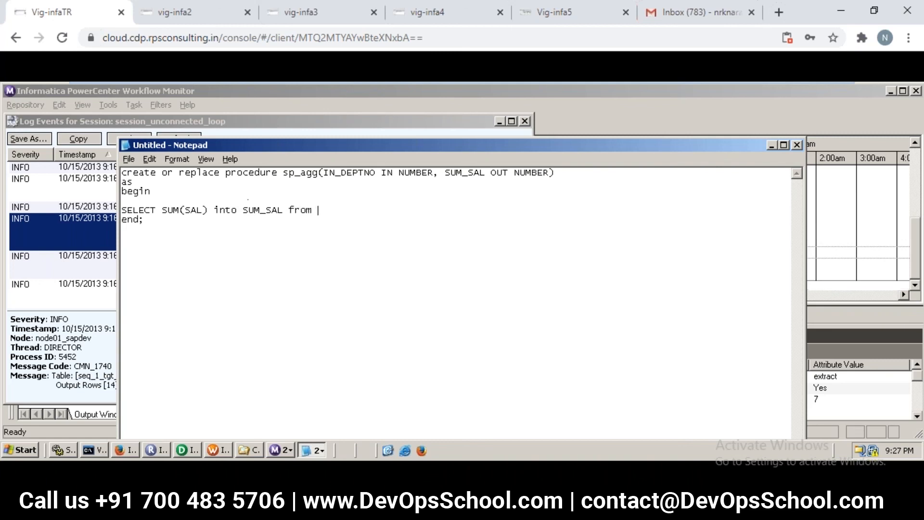
# - Complete the query with the table and condition "EMP WHERE DEPTNO=in_deptno"
pyautogui.press('capslock')
pyautogui.write('EMP WHERE')
pyautogui.press('capslock')
pyautogui.write('de')
pyautogui.press('BackSpace')
pyautogui.press('BackSpace')
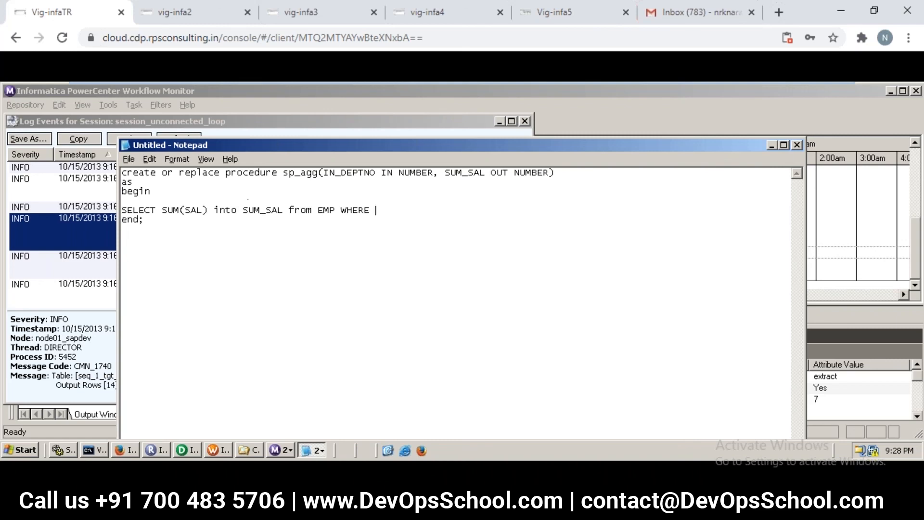
pyautogui.press('capslock')
pyautogui.write('DEPTNO=')
pyautogui.press('capslock')
pyautogui.write('in_deptno')
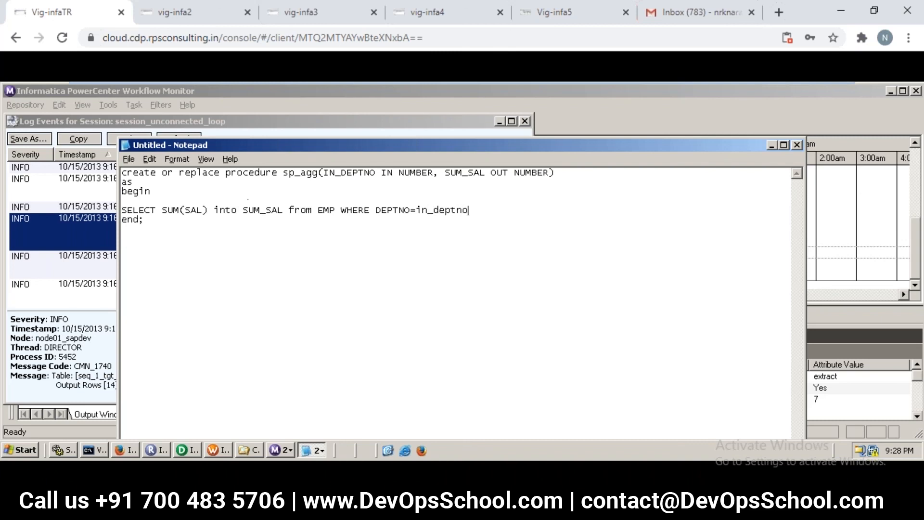
# - Retype the in_deptno parameter in the WHERE condition in uppercase and end the statement with a semicolon
pyautogui.press('BackSpace')
pyautogui.press('BackSpace')
pyautogui.press('BackSpace')
pyautogui.press('BackSpace')
pyautogui.press('BackSpace')
pyautogui.press('BackSpace')
pyautogui.press('BackSpace')
pyautogui.press('BackSpace')
pyautogui.press('BackSpace')
pyautogui.press('capslock')
pyautogui.write('IN_')
pyautogui.write('DDDDDDDDDDDDDDDDDDDDDDDDDDDDDDDDDDDDDDDDDDDDDDDDDDDDDDDDDDDDDDDDDDDDDDDDDDDDDDDDDDDDDDDDDDDDDD')
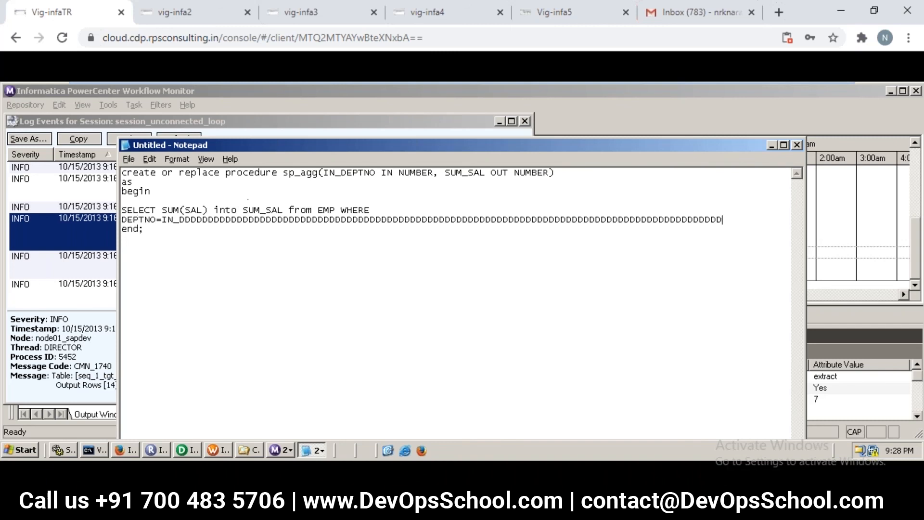
pyautogui.write('DEPTNO;')
pyautogui.press('capslock')
# - Replace the garbled WHERE condition with "DEPTNO=IN_DEPTNO;" on the query line, leaving a blank line before "end;"
pyautogui.hotkey('shift', 'Home')
pyautogui.hotkey('shift', 'Right')
pyautogui.hotkey('shift', 'Right')
pyautogui.hotkey('shift', 'Right')
pyautogui.hotkey('shift', 'Right')
pyautogui.hotkey('shift', 'Right')
pyautogui.hotkey('shift', 'Right')
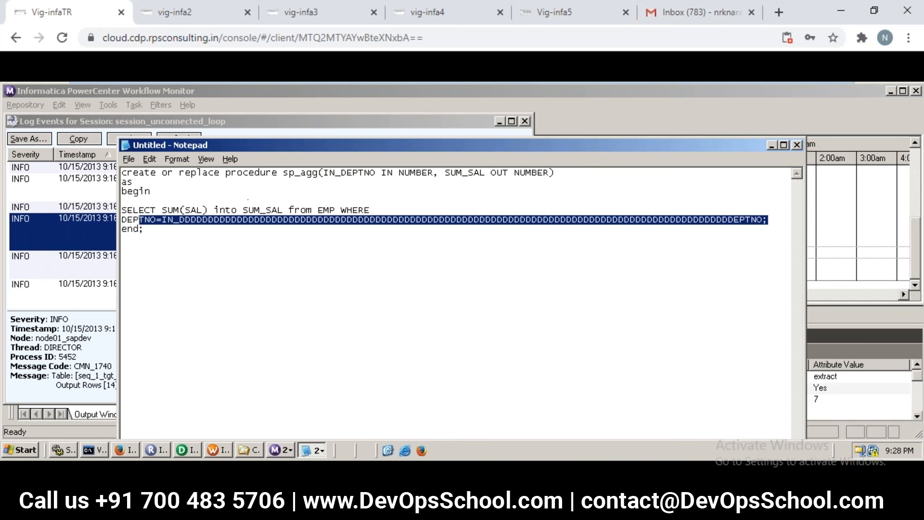
pyautogui.hotkey('shift', 'Right')
pyautogui.hotkey('shift', 'Right')
pyautogui.hotkey('shift', 'Right')
pyautogui.hotkey('shift', 'Right')
pyautogui.hotkey('shift', 'Right')
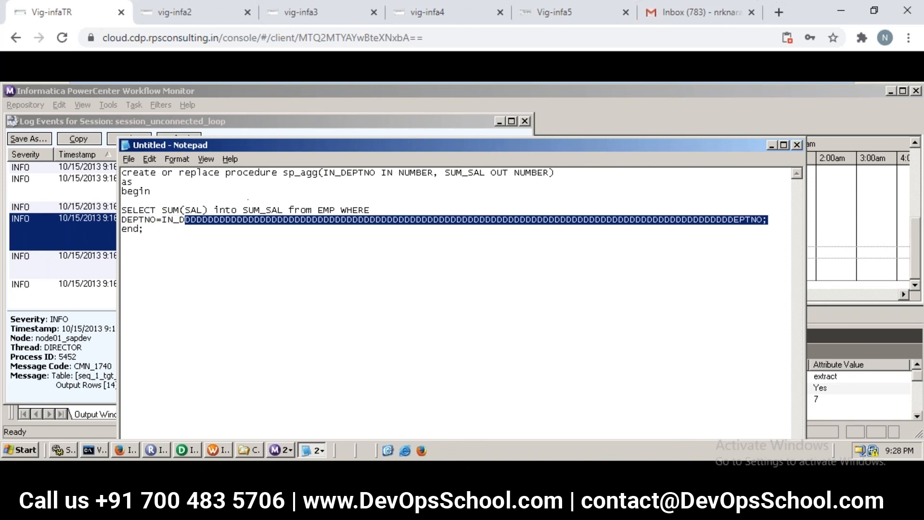
pyautogui.press('capslock')
pyautogui.press('BackSpace')
pyautogui.write('EPTNO=IN_DEPTNO')
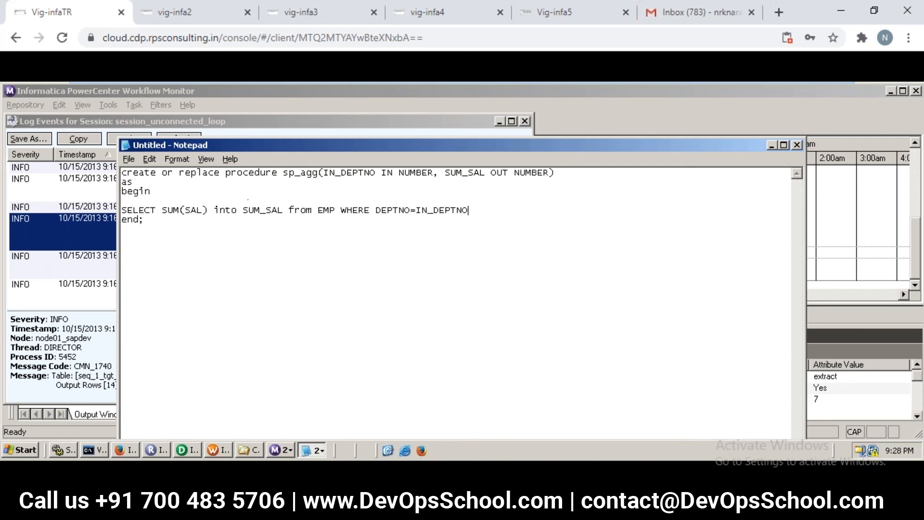
pyautogui.write(';')
pyautogui.press('Return')
# - Copy the complete sp_agg procedure text, from the create line through "end;"
pyautogui.click(195, 250)
pyautogui.hotkey('shift', 'Up')
pyautogui.hotkey('shift', 'Up')
pyautogui.hotkey('shift', 'Up')
pyautogui.hotkey('shift', 'Up')
pyautogui.hotkey('shift', 'Up')
pyautogui.hotkey('shift', 'Up')
pyautogui.hotkey('shift', 'Up')
pyautogui.hotkey('ctrl', 'c')
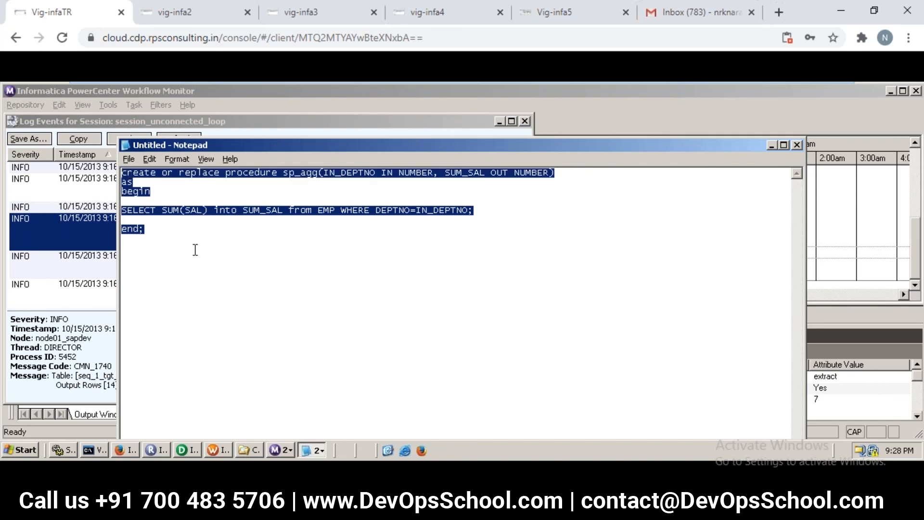
# - Switch to the SQL*Plus prompt, paste the sp_agg procedure and execute it with "/"
pyautogui.click(94, 456)
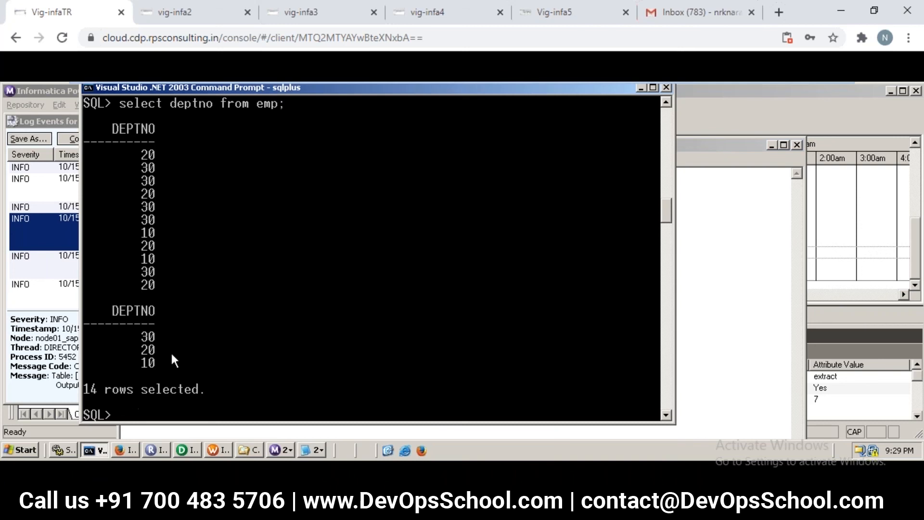
pyautogui.rightClick(232, 246)
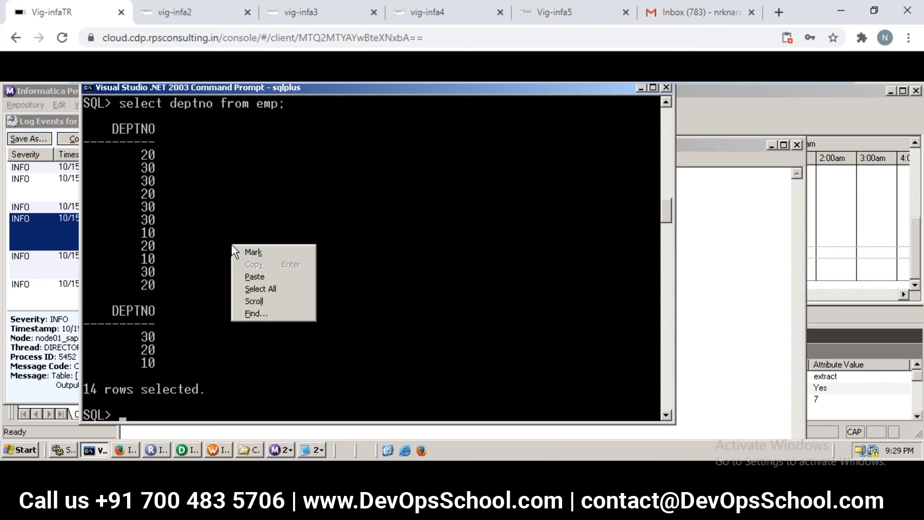
pyautogui.click(247, 278)
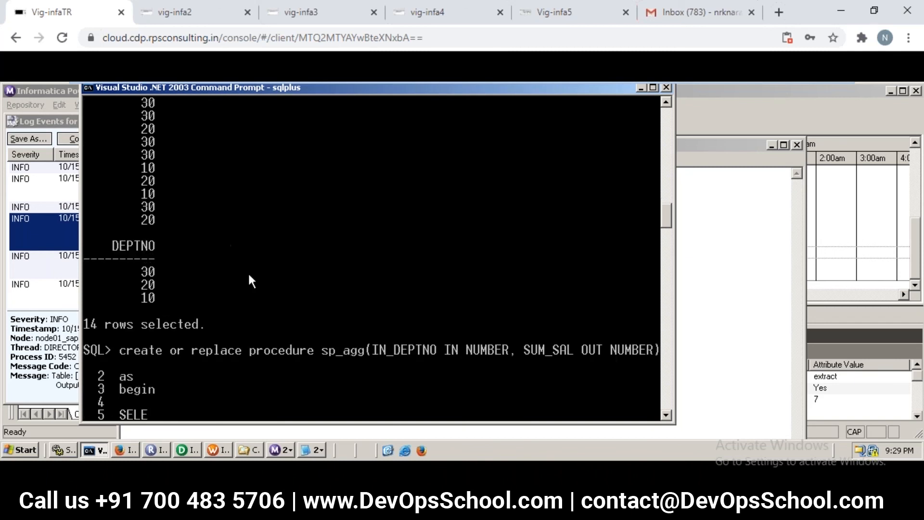
pyautogui.write('/')
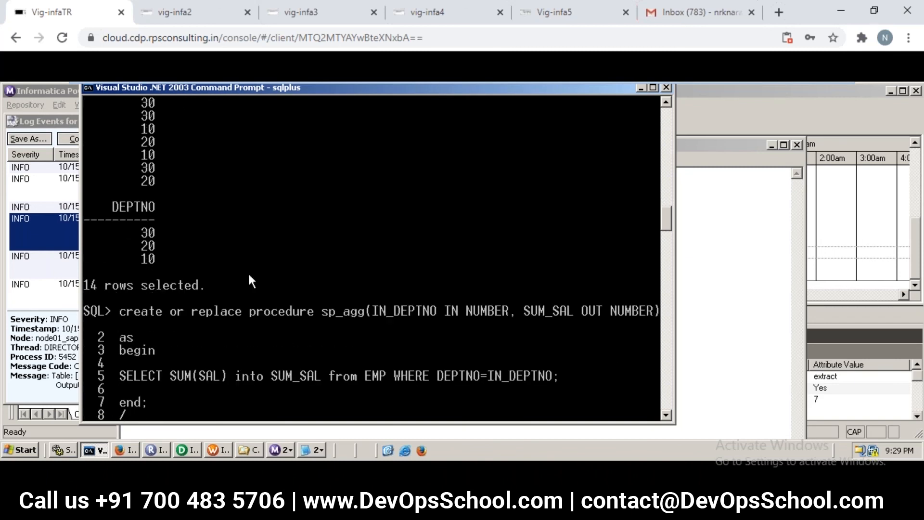
pyautogui.press('Return')
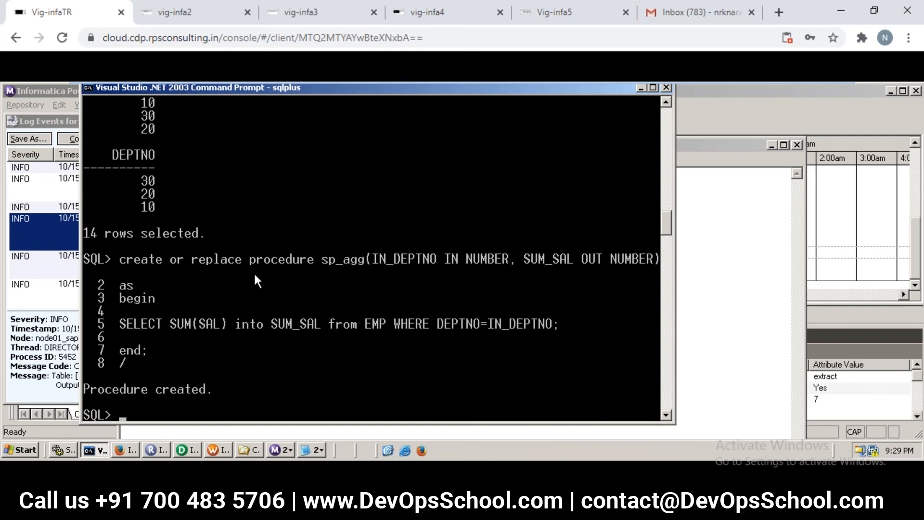
# - Bring the untitled Notepad file with the procedure text back to the front and clear its selection
pyautogui.click(313, 446)
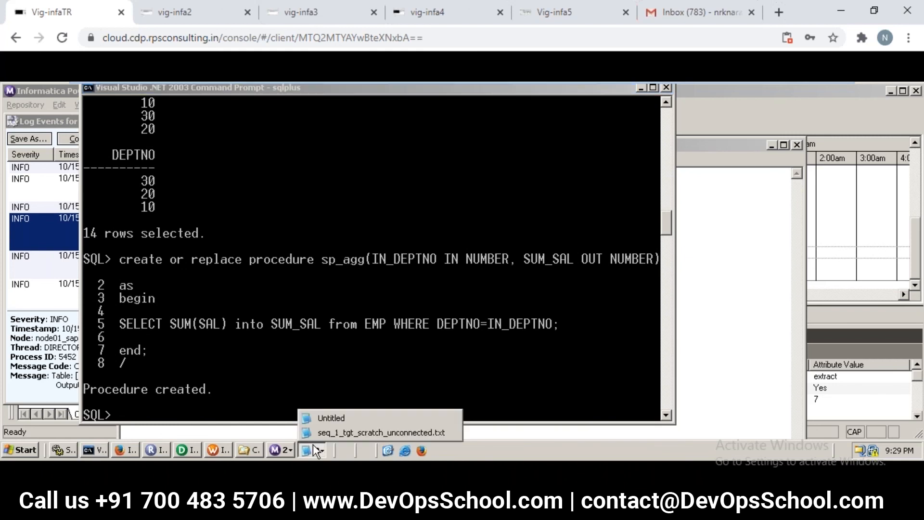
pyautogui.click(302, 348)
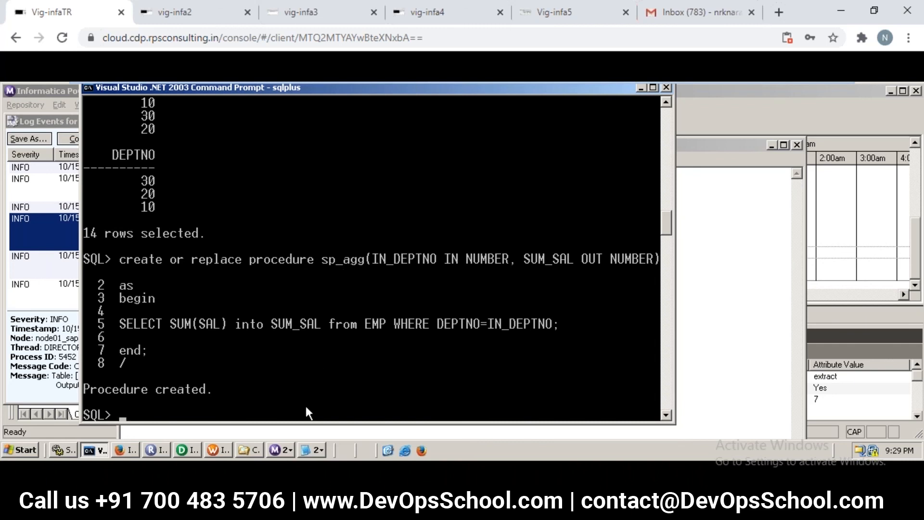
pyautogui.click(317, 453)
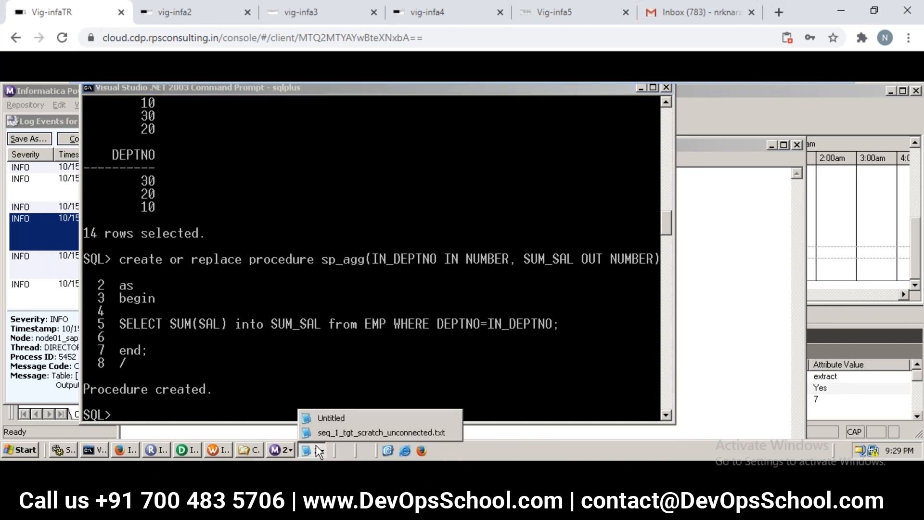
pyautogui.click(333, 417)
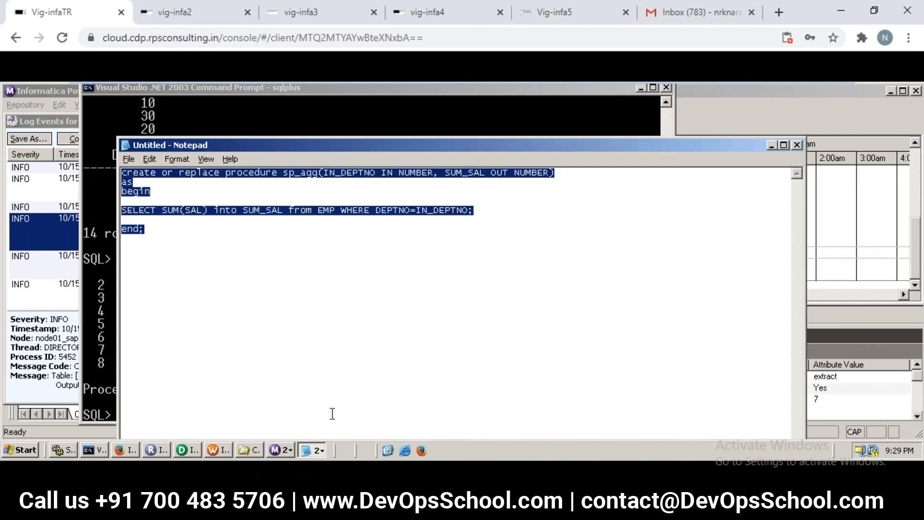
pyautogui.click(334, 357)
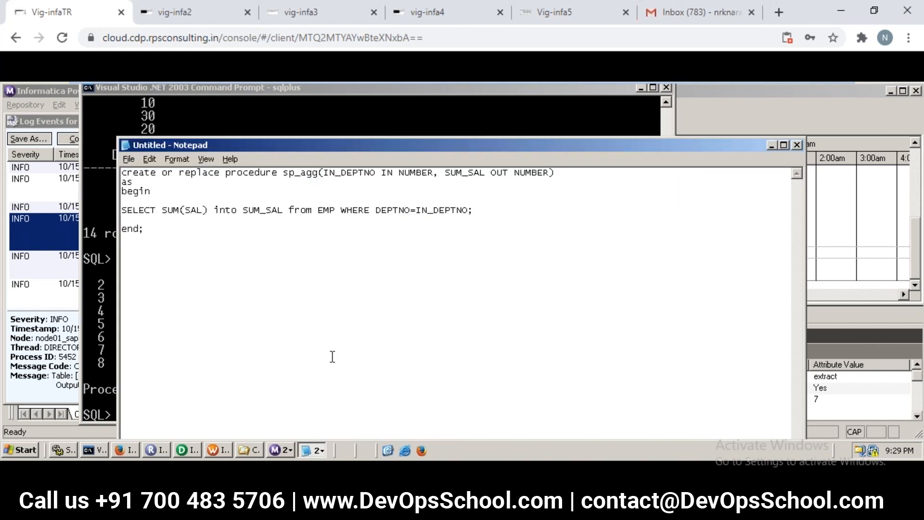
# - Switch to the vig-infa2 session and execute the sp_agg procedure waiting in SQL*Plus with "/"
pyautogui.click(185, 13)
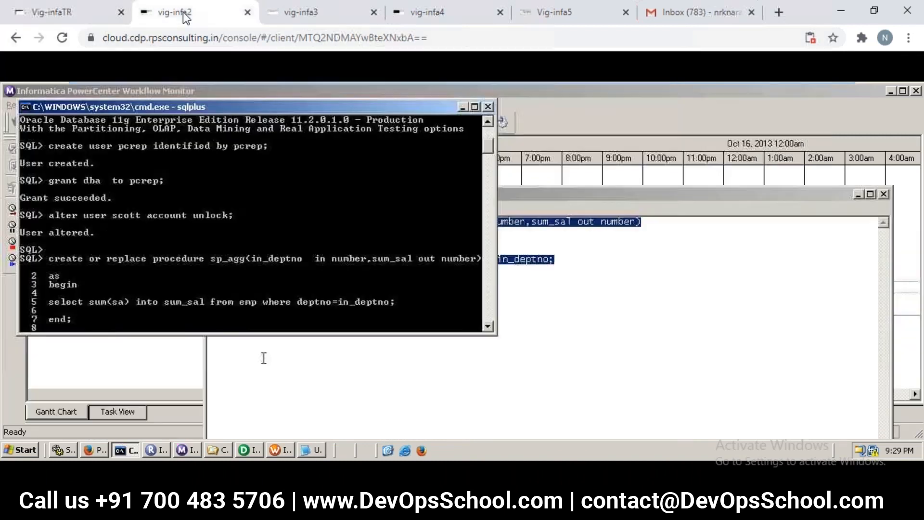
pyautogui.write('/')
pyautogui.press('Return')
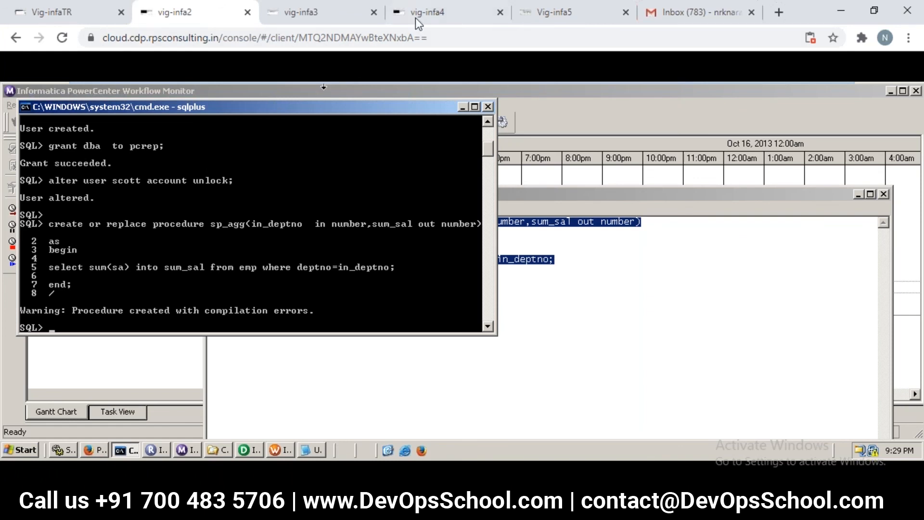
# - Execute the waiting sp_agg procedure in the vig-infa4 session with "/", and paste the procedure into SQL*Plus in the vig-infa3 session
pyautogui.click(436, 17)
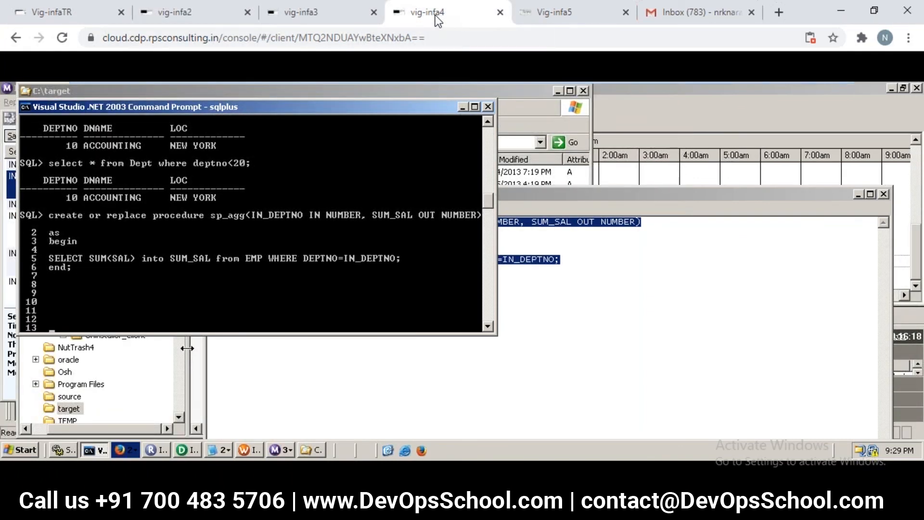
pyautogui.write('/')
pyautogui.press('Return')
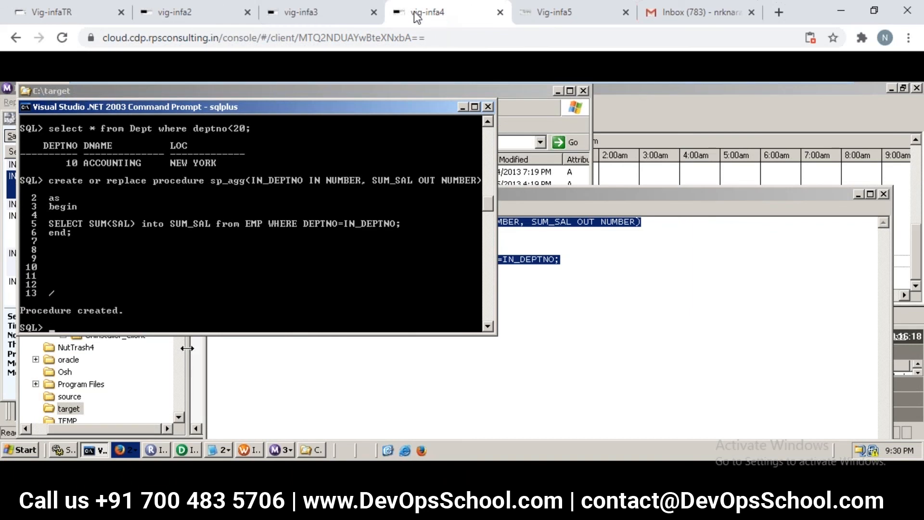
pyautogui.click(327, 15)
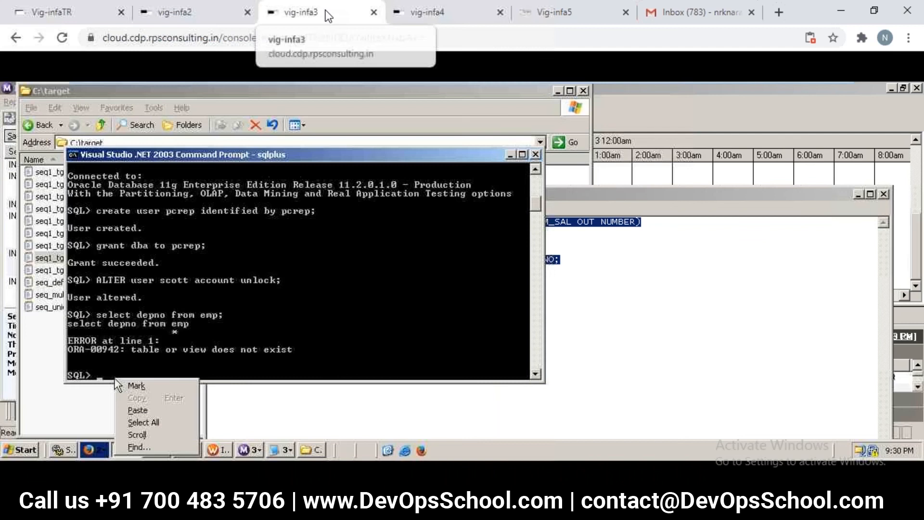
pyautogui.click(137, 410)
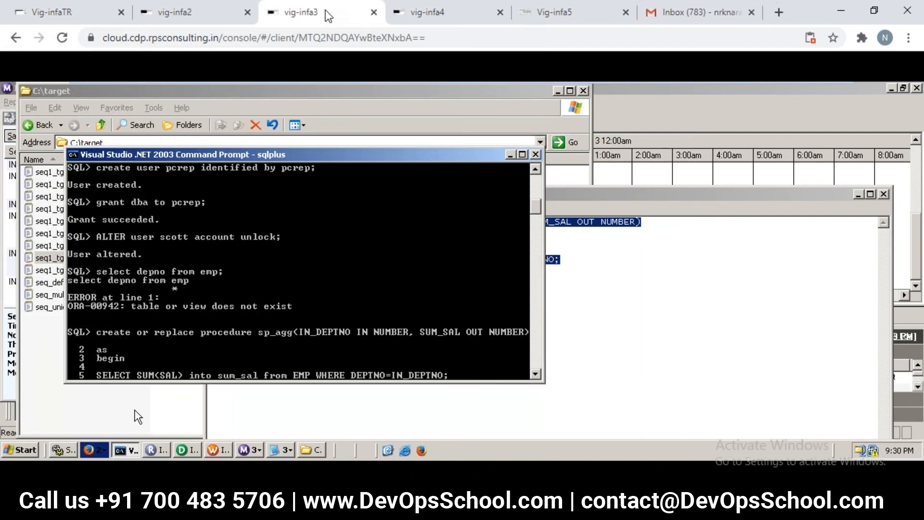
# - Return to the vig-infa2 session and list the procedure's compilation errors with "show errors;" in SQL*Plus
pyautogui.click(177, 19)
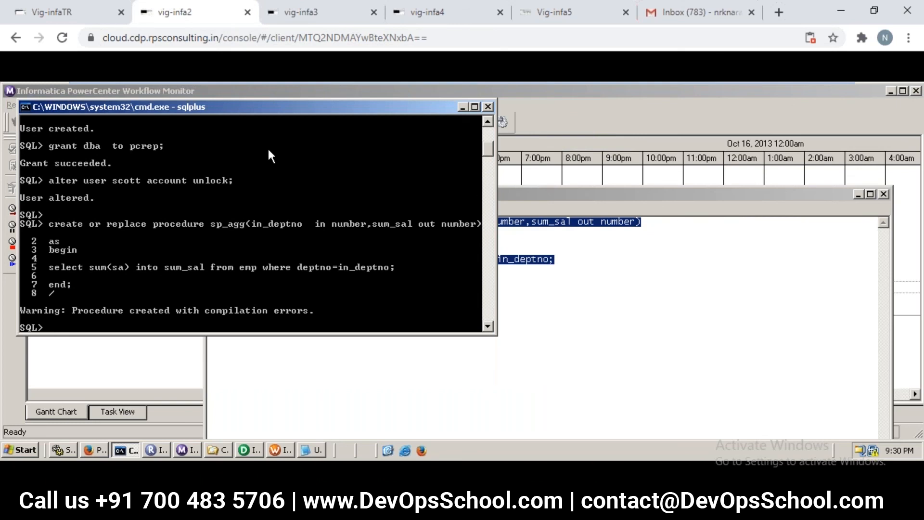
pyautogui.rightClick(264, 359)
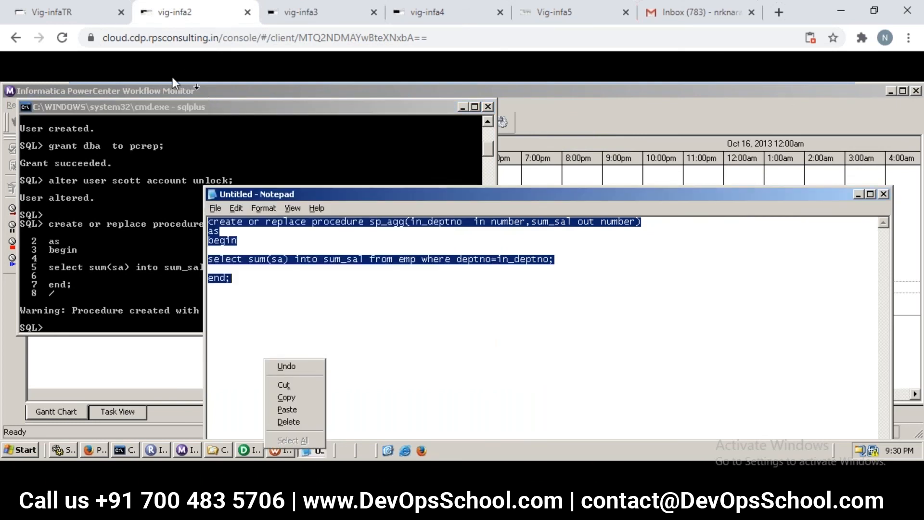
pyautogui.click(149, 156)
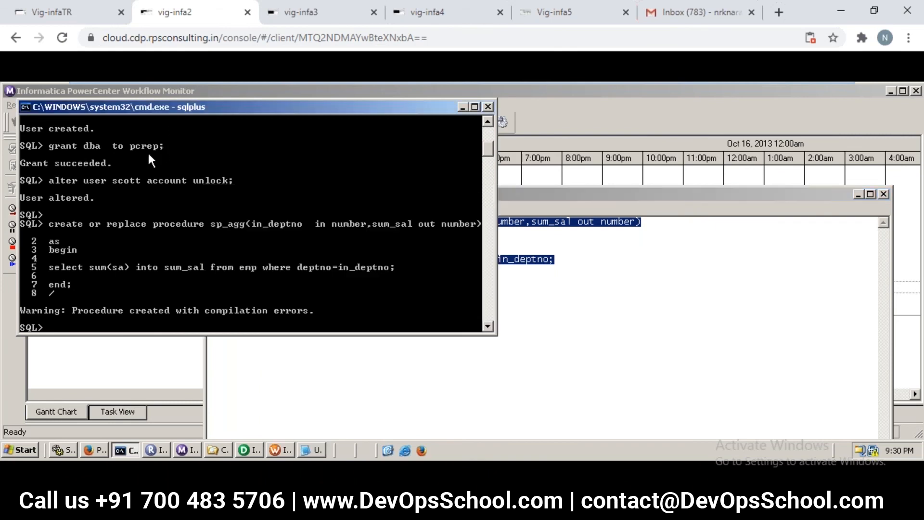
pyautogui.write('show errors;')
pyautogui.press('Return')
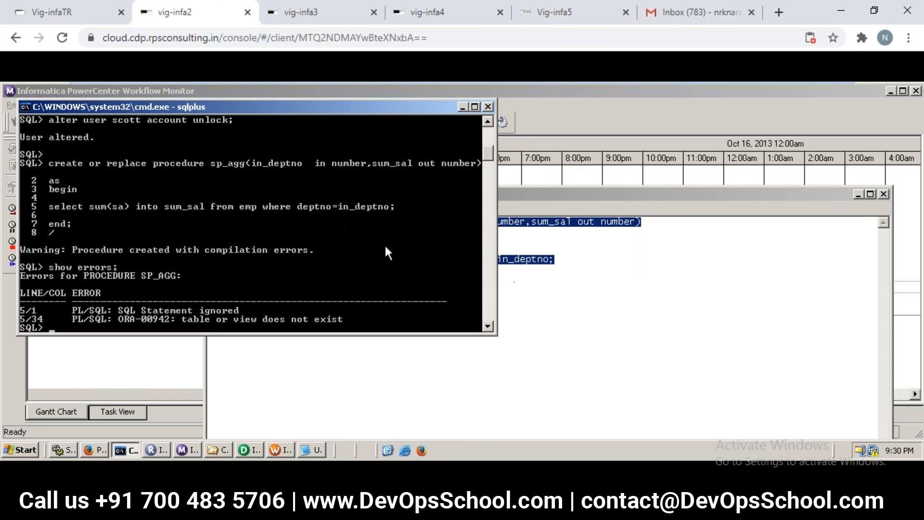
# - Reconnect SQL*Plus in vig-infa2 to the scott schema with the connect command, including the account password
pyautogui.click(580, 296)
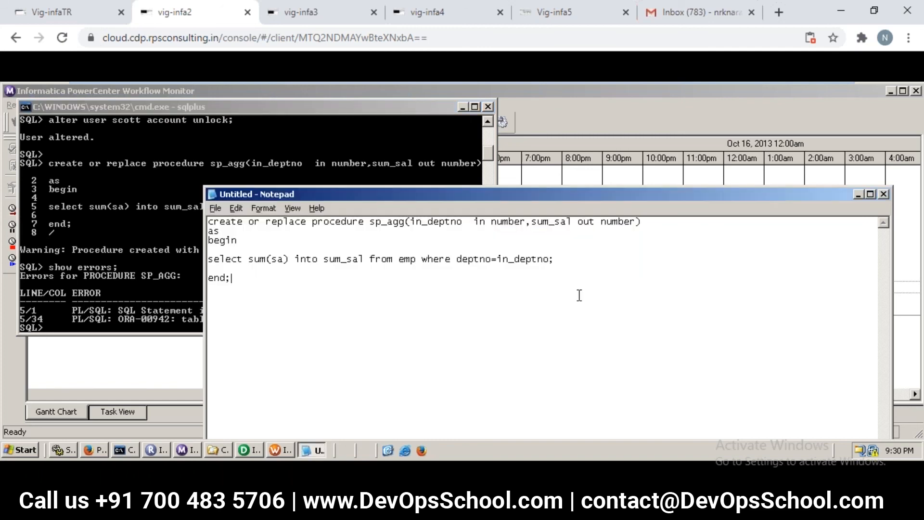
pyautogui.click(138, 231)
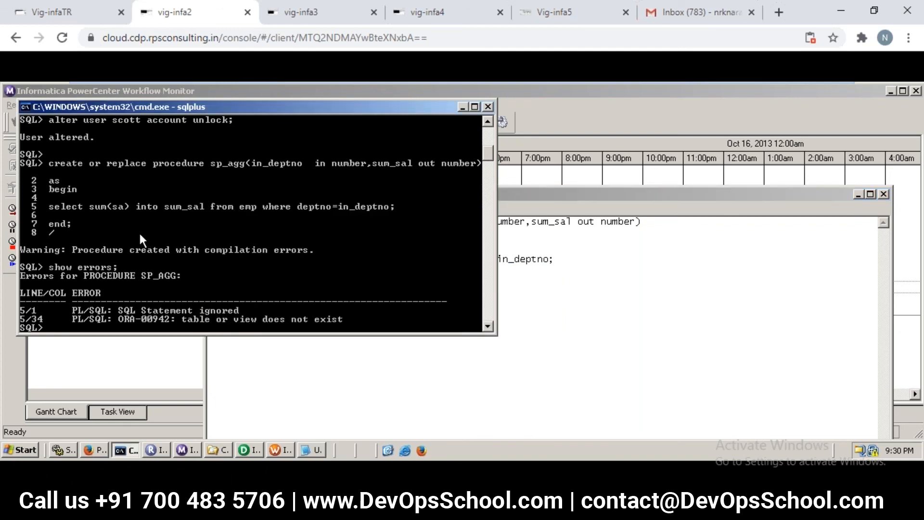
pyautogui.write('connect')
pyautogui.write('scott/tiger;')
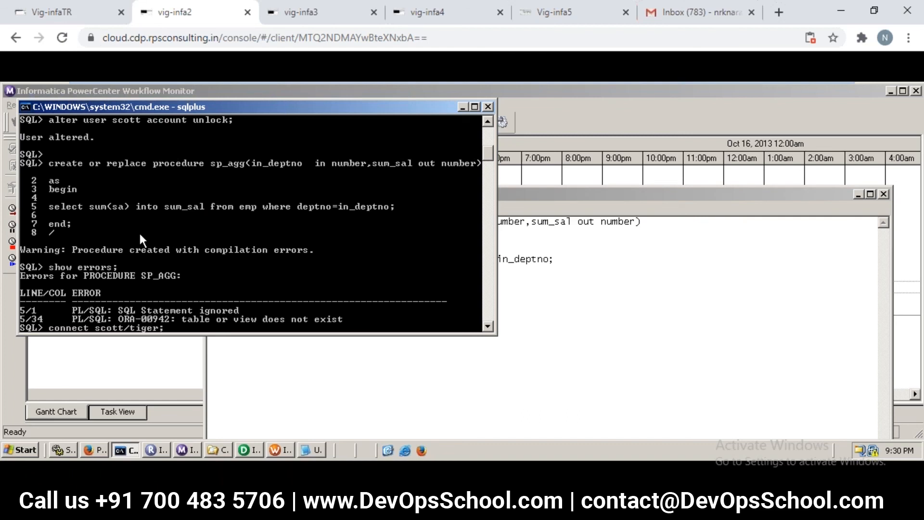
pyautogui.press('Return')
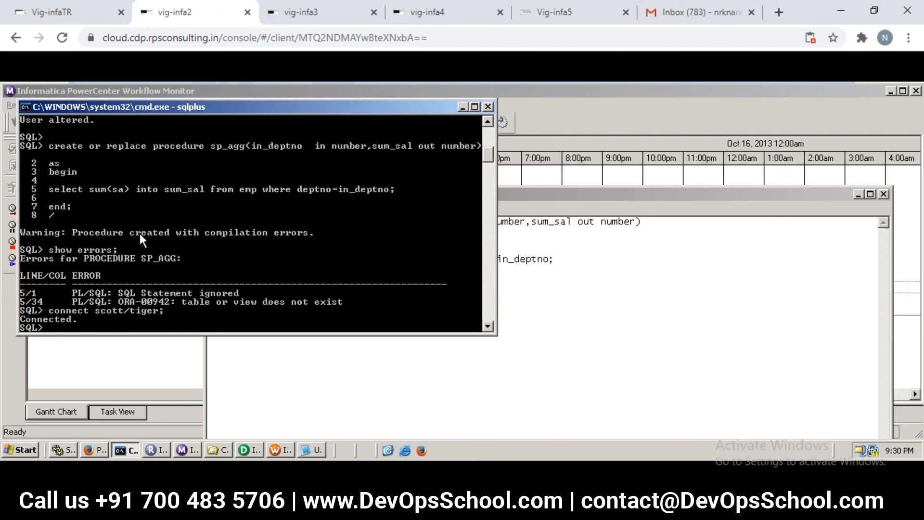
# - Copy the whole sp_agg procedure from Notepad and run it again in SQL*Plus under the scott schema
pyautogui.click(581, 332)
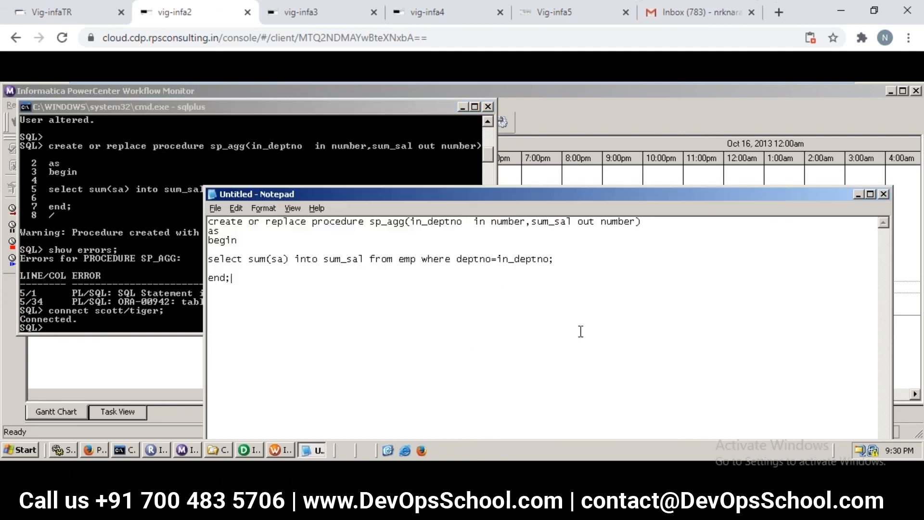
pyautogui.hotkey('ctrl', 'a')
pyautogui.hotkey('ctrl', 'c')
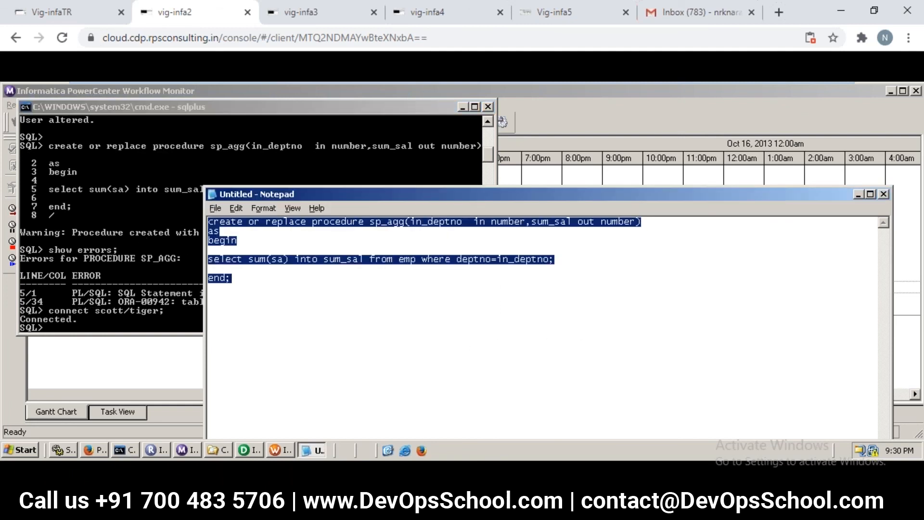
pyautogui.click(137, 186)
pyautogui.rightClick(136, 187)
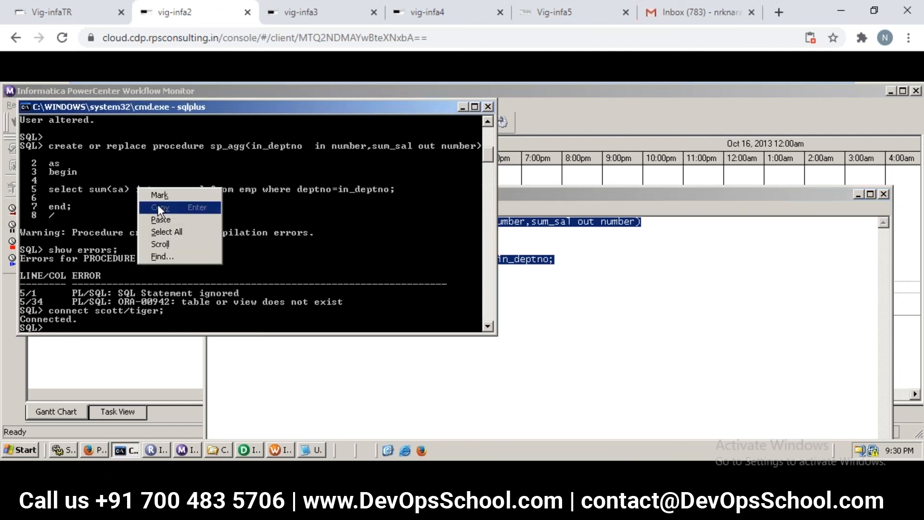
pyautogui.click(160, 219)
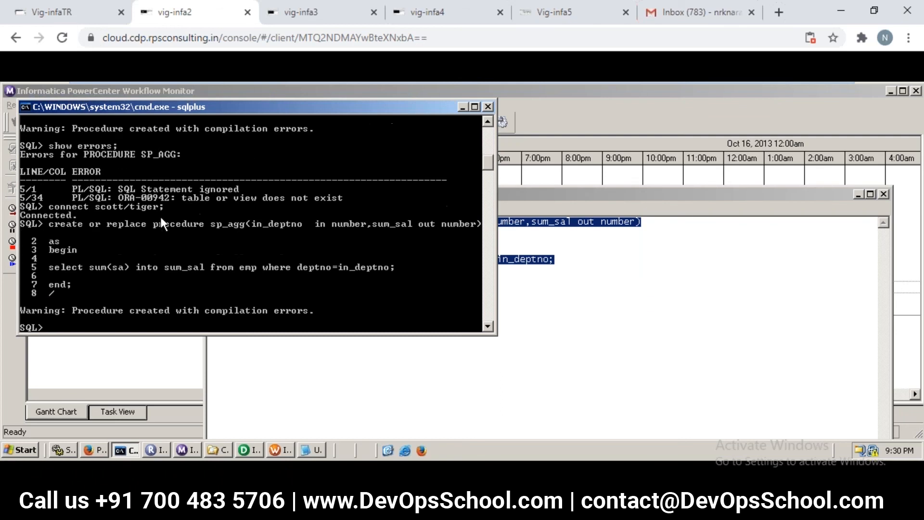
# - List the compilation errors with "show errors;" and correct the summed column in the Notepad query to sal
pyautogui.write('show errors;')
pyautogui.press('Return')
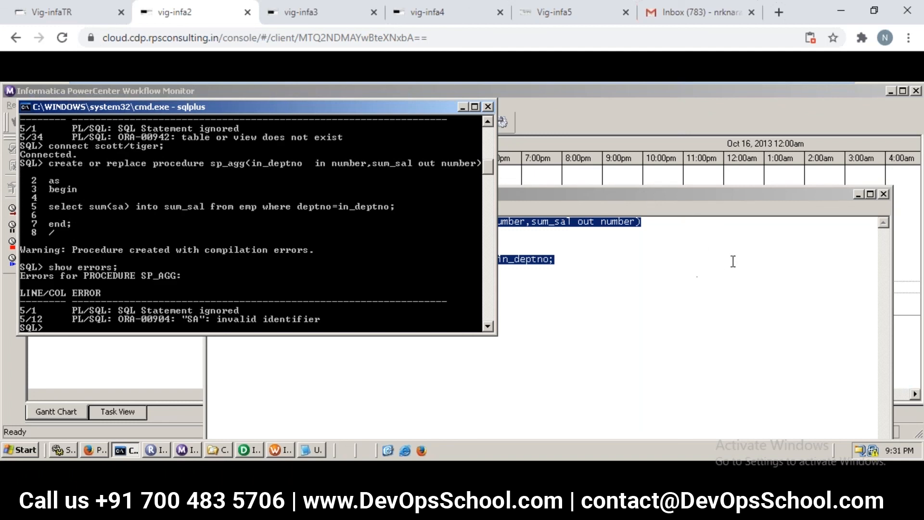
pyautogui.click(657, 278)
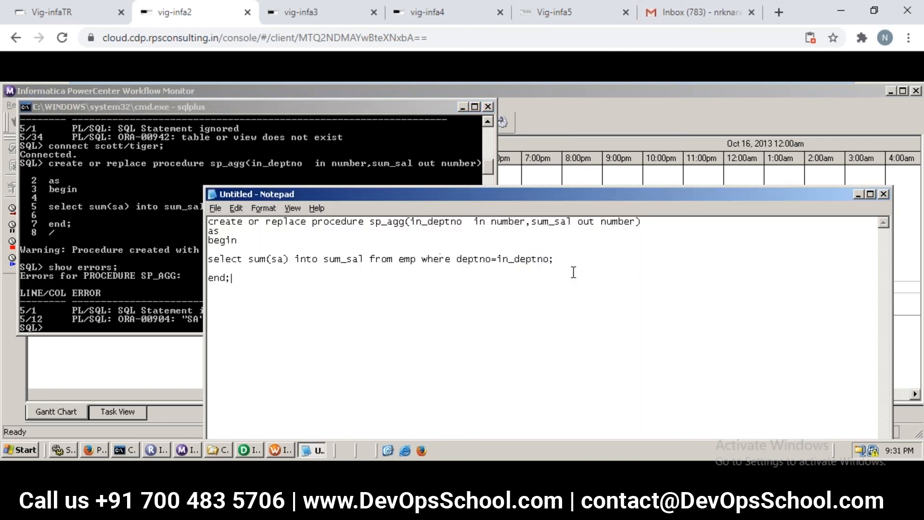
pyautogui.click(287, 259)
pyautogui.write('l')
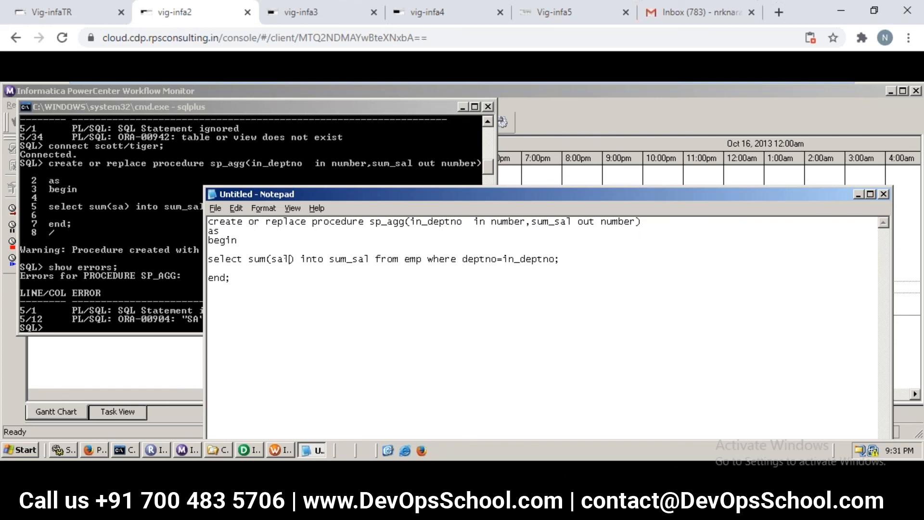
# - Copy the corrected sp_agg procedure from Notepad and run it in SQL*Plus on vig-infa2
pyautogui.hotkey('ctrl', 'a')
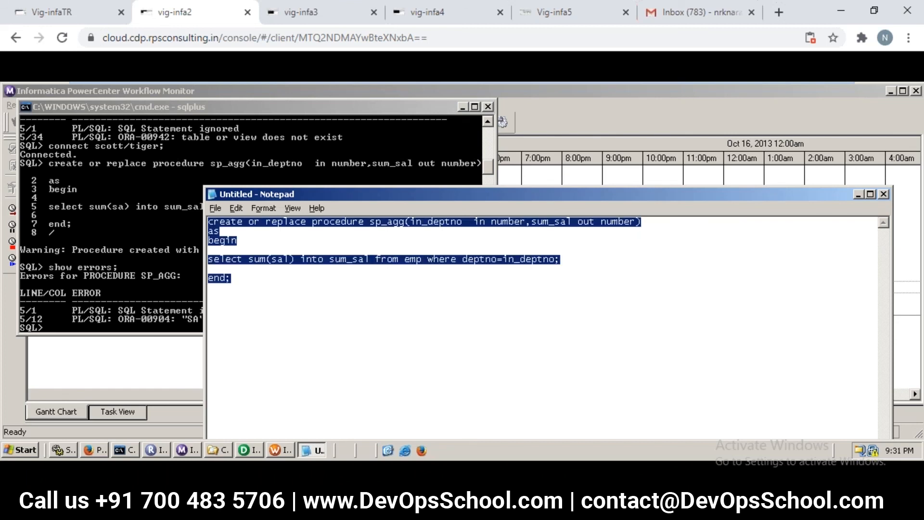
pyautogui.click(135, 238)
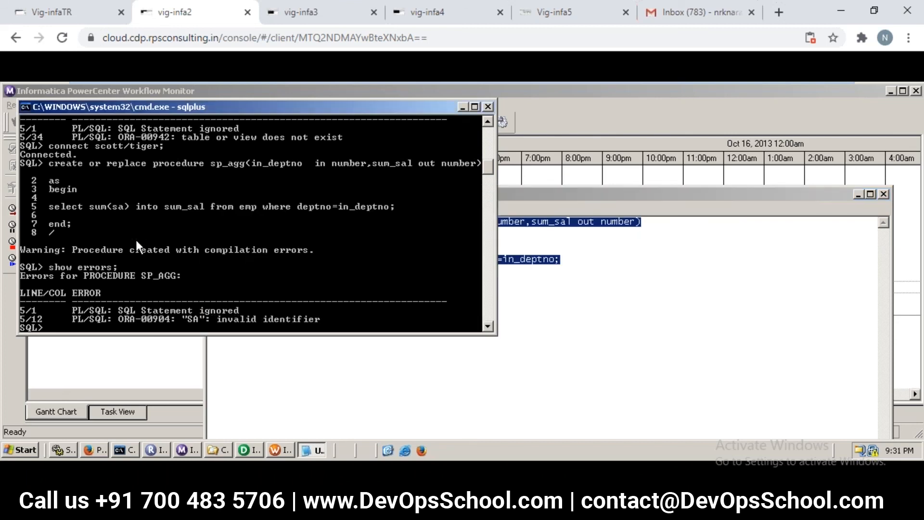
pyautogui.rightClick(137, 239)
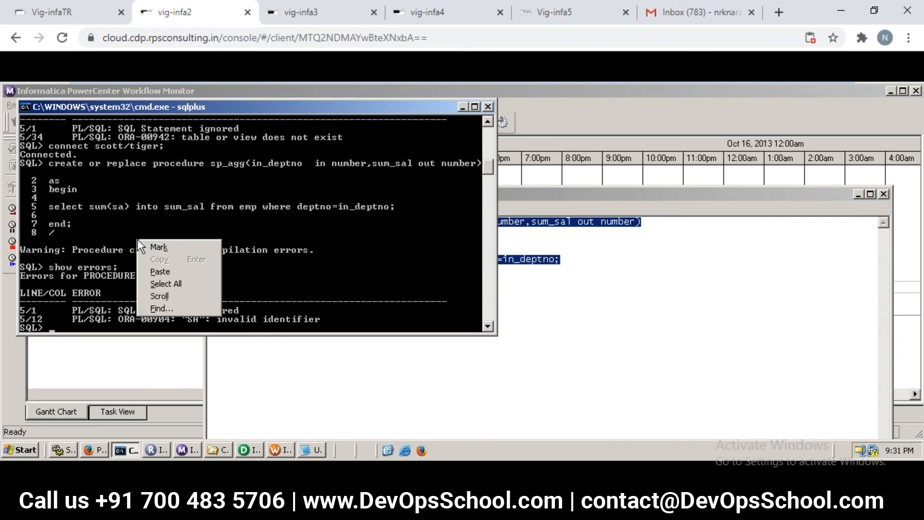
pyautogui.click(168, 273)
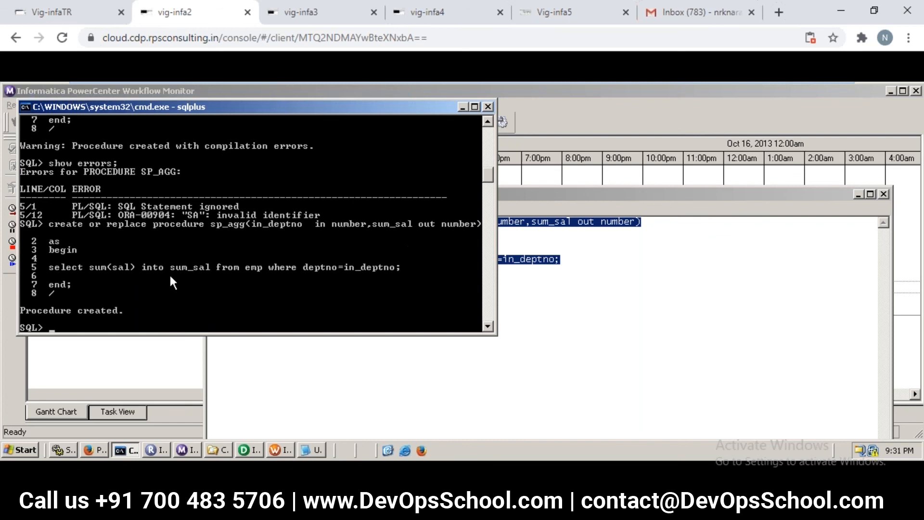
# - Switch to the vig-infa3 session and reconnect SQL*Plus to the scott schema with a lowercase connect command that includes the account password
pyautogui.click(433, 15)
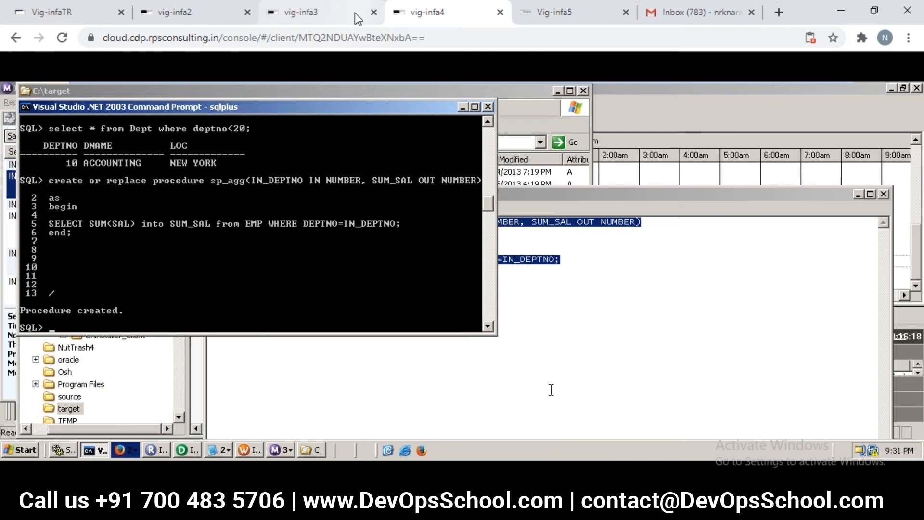
pyautogui.click(342, 16)
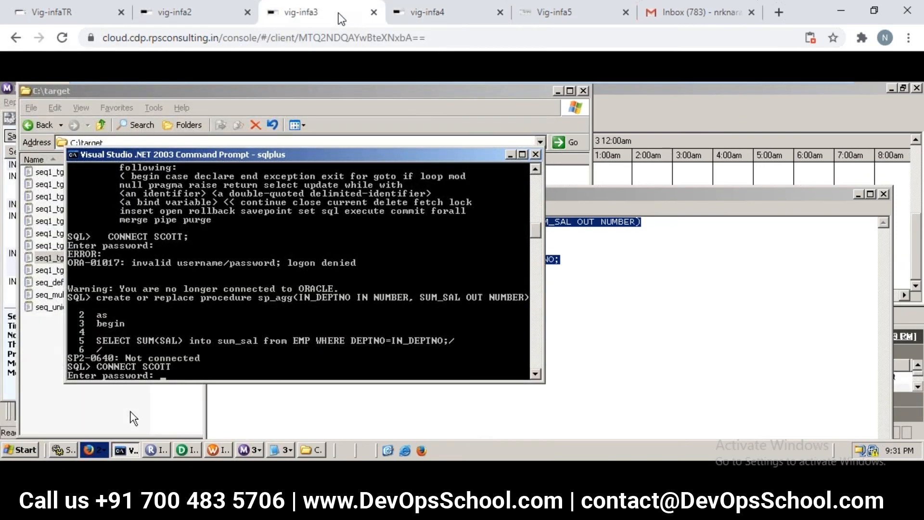
pyautogui.press('Return')
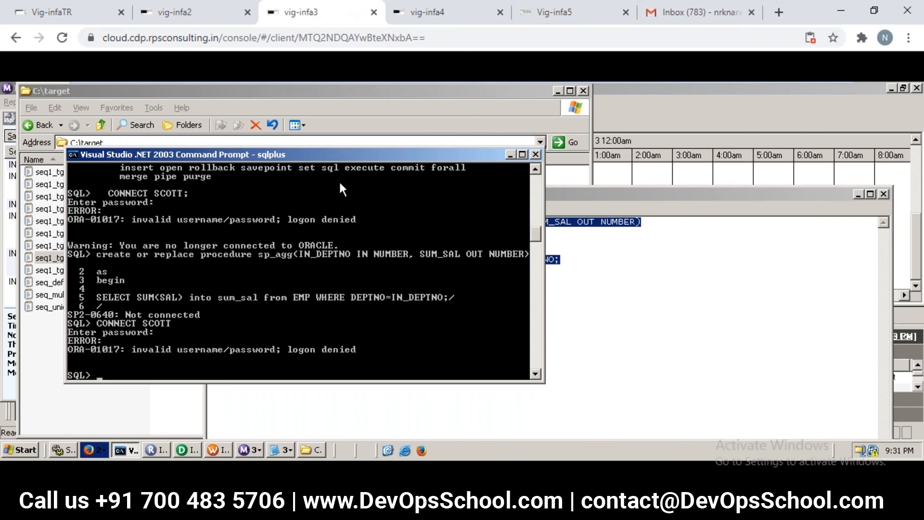
pyautogui.write('CONNECT SCOTT/TIGER')
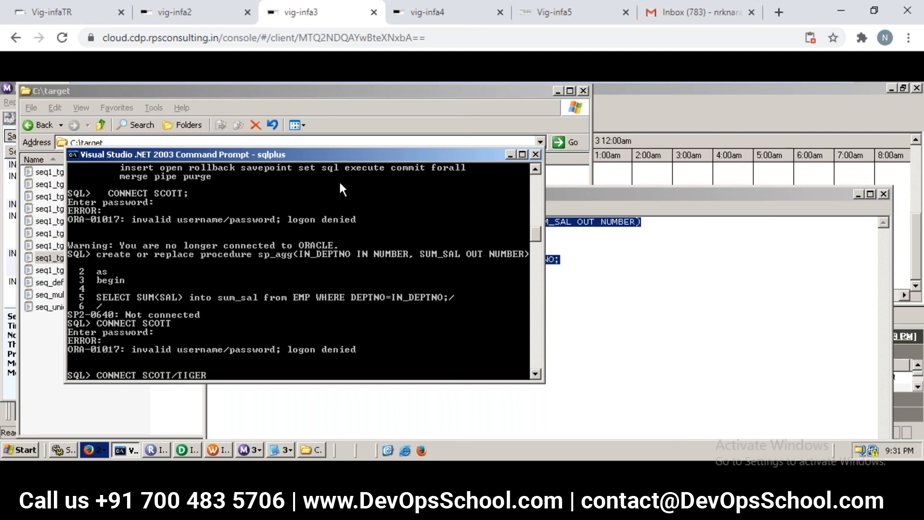
pyautogui.press('Return')
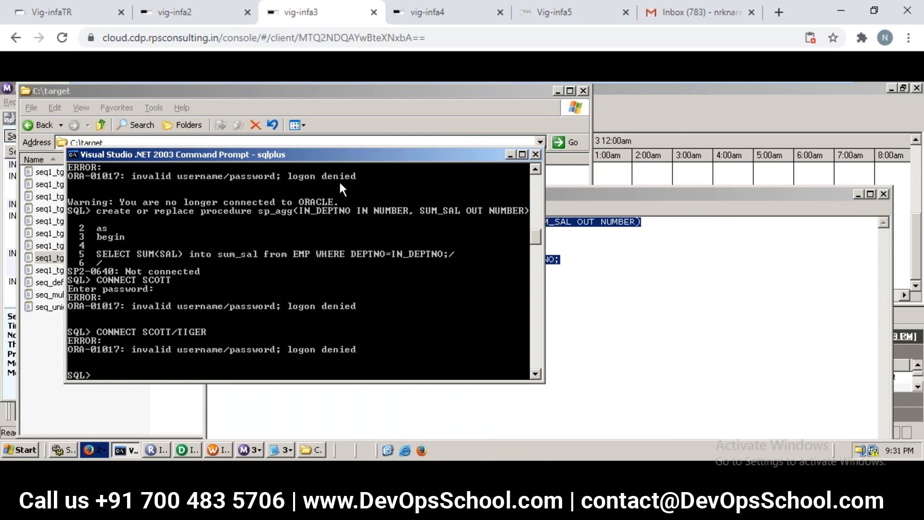
pyautogui.write('connect scott/tiger')
pyautogui.press('Return')
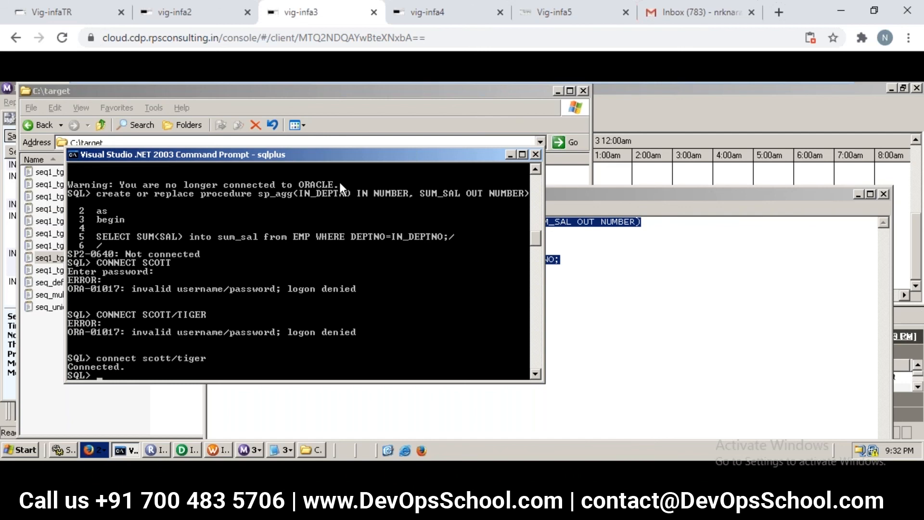
pyautogui.press('Return')
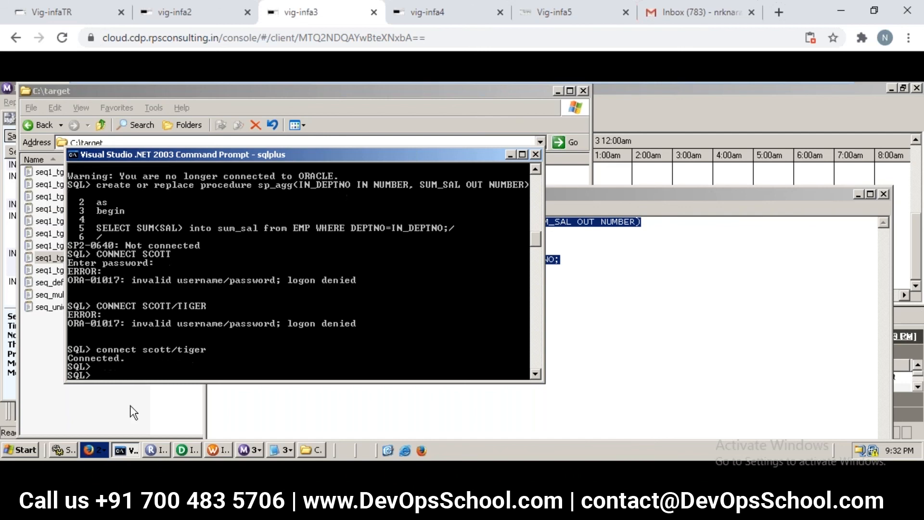
# - Add the missing closing line "END;" below the SELECT statement of the sp_agg procedure in Notepad
pyautogui.rightClick(118, 374)
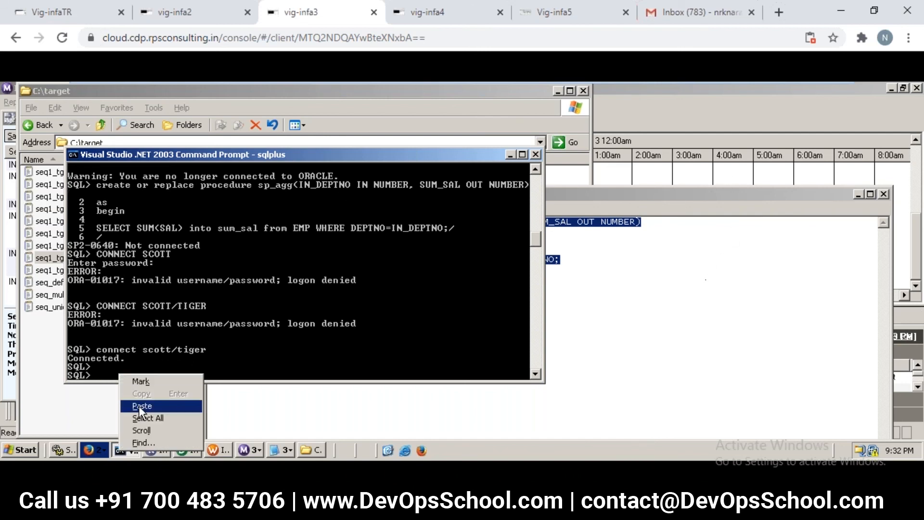
pyautogui.click(706, 279)
pyautogui.click(139, 406)
pyautogui.click(706, 279)
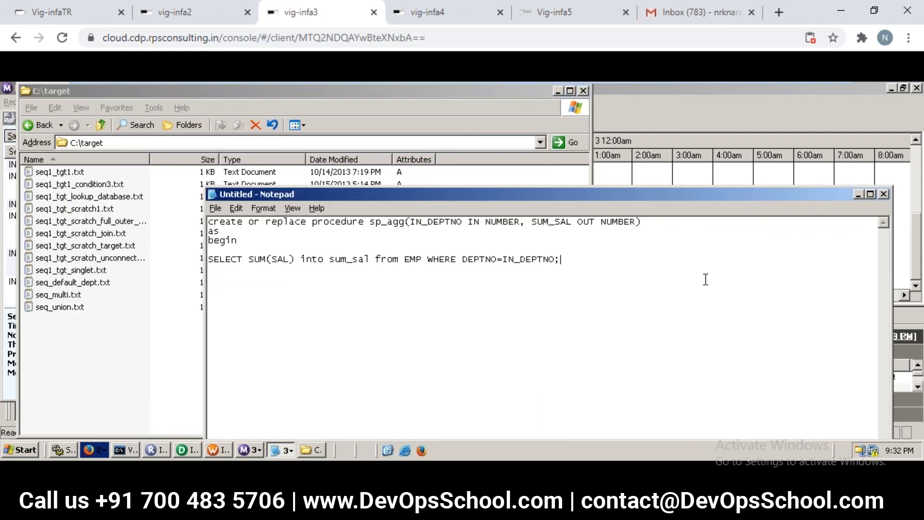
pyautogui.press('Return')
pyautogui.write('END;')
# - Copy the completed sp_agg procedure from Notepad and execute it with "/" in SQL*Plus on vig-infa3
pyautogui.hotkey('shift', 'Home')
pyautogui.hotkey('shift', 'Up')
pyautogui.hotkey('shift', 'Up')
pyautogui.hotkey('shift', 'Up')
pyautogui.hotkey('shift', 'Up')
pyautogui.hotkey('shift', 'Up')
pyautogui.hotkey('shift', 'Up')
pyautogui.hotkey('ctrl', 'c')
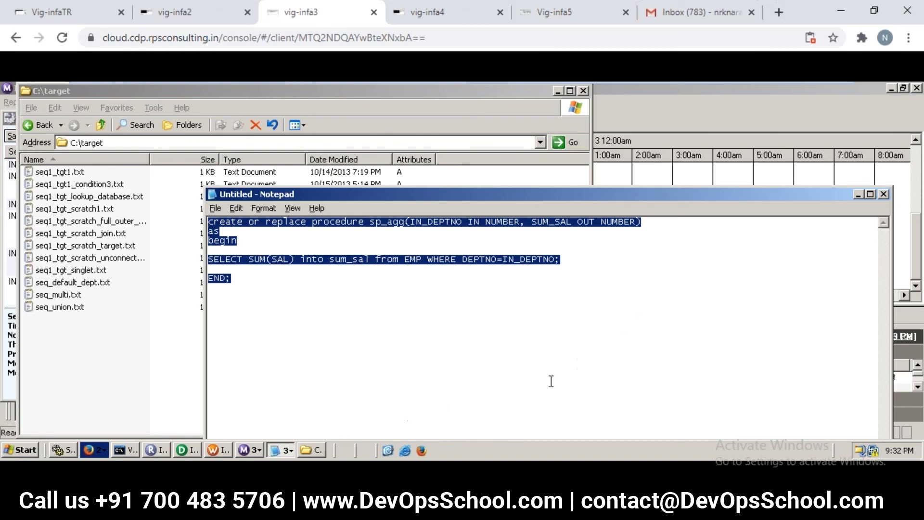
pyautogui.click(126, 449)
pyautogui.rightClick(165, 302)
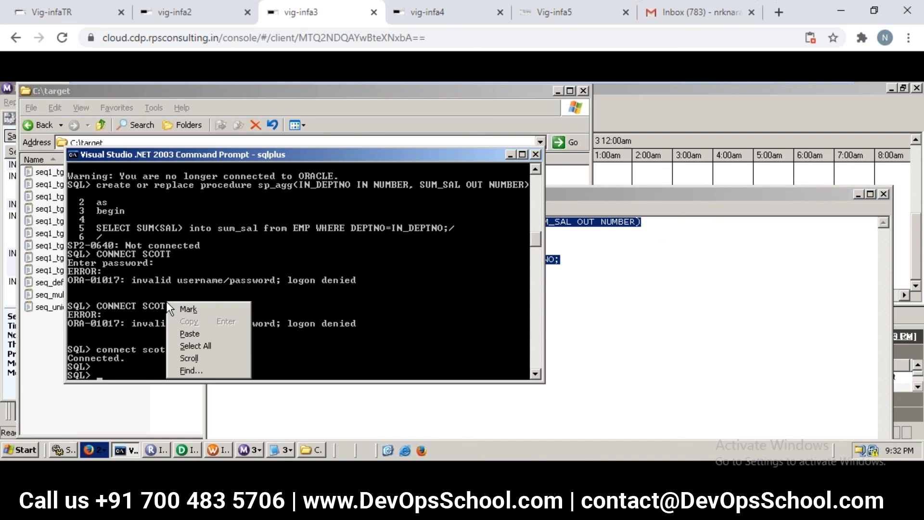
pyautogui.click(184, 332)
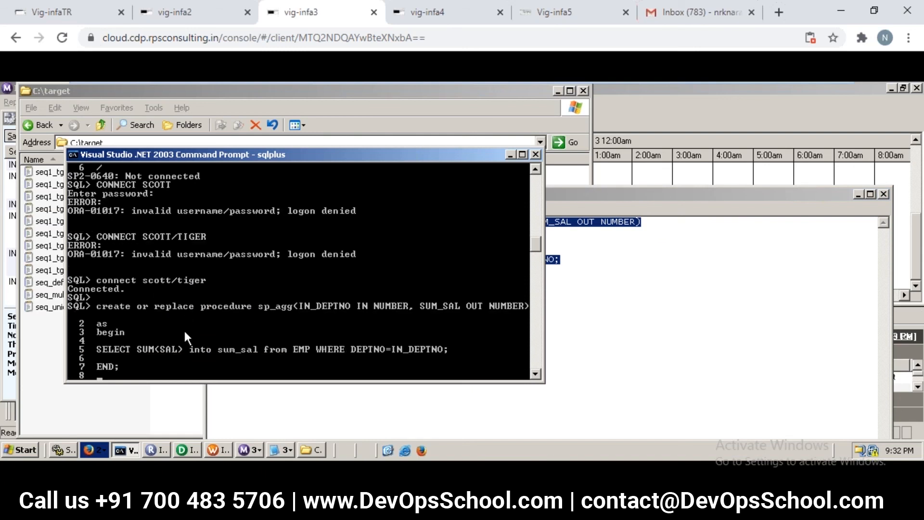
pyautogui.write('/')
pyautogui.press('Return')
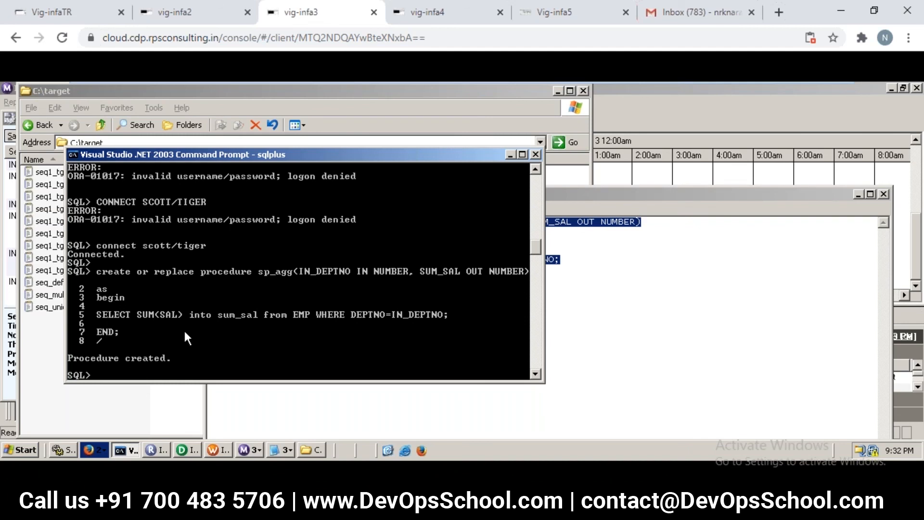
# - Review the local Notepad notes on when to call a stored procedure, creating it in the Oracle DB, and the sum(10, res) example
pyautogui.click(73, 16)
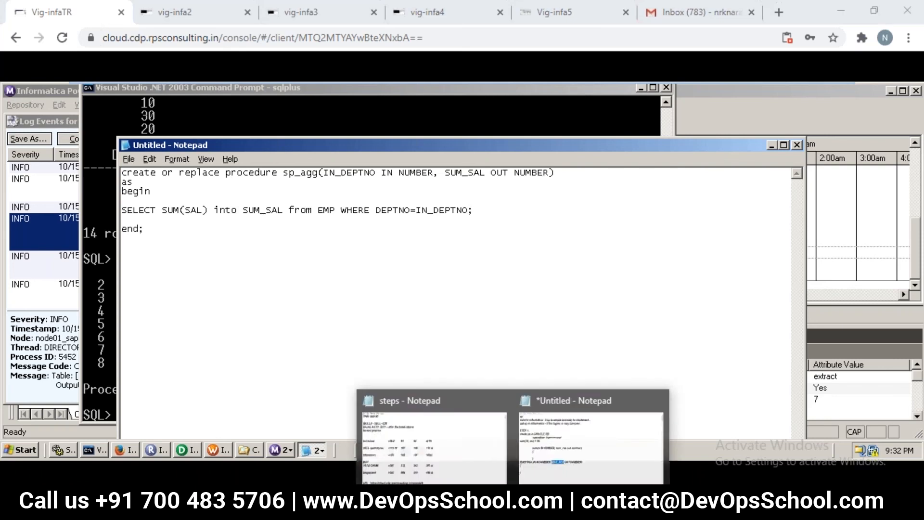
pyautogui.click(591, 436)
pyautogui.click(357, 291)
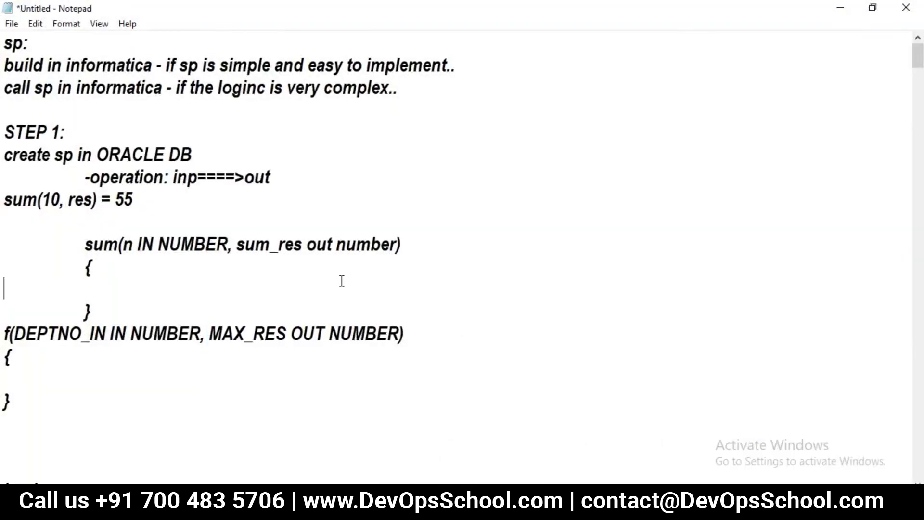
pyautogui.moveTo(6, 88); pyautogui.dragTo(429, 85)
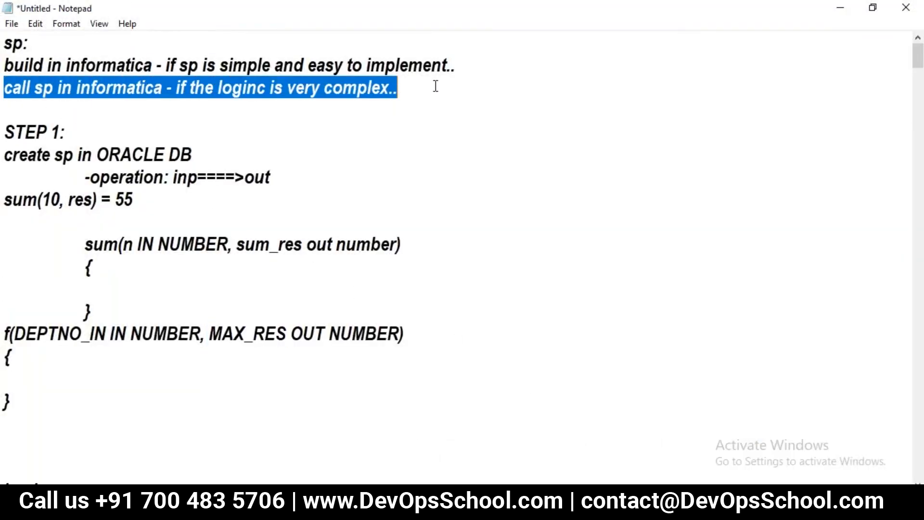
pyautogui.moveTo(6, 155); pyautogui.dragTo(285, 159)
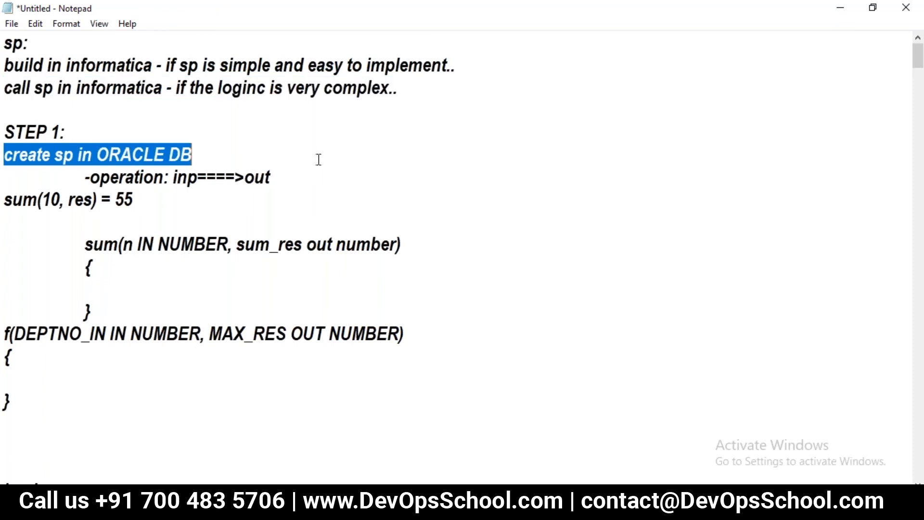
pyautogui.click(94, 283)
pyautogui.moveTo(95, 282); pyautogui.dragTo(190, 427)
pyautogui.moveTo(4, 202); pyautogui.dragTo(143, 202)
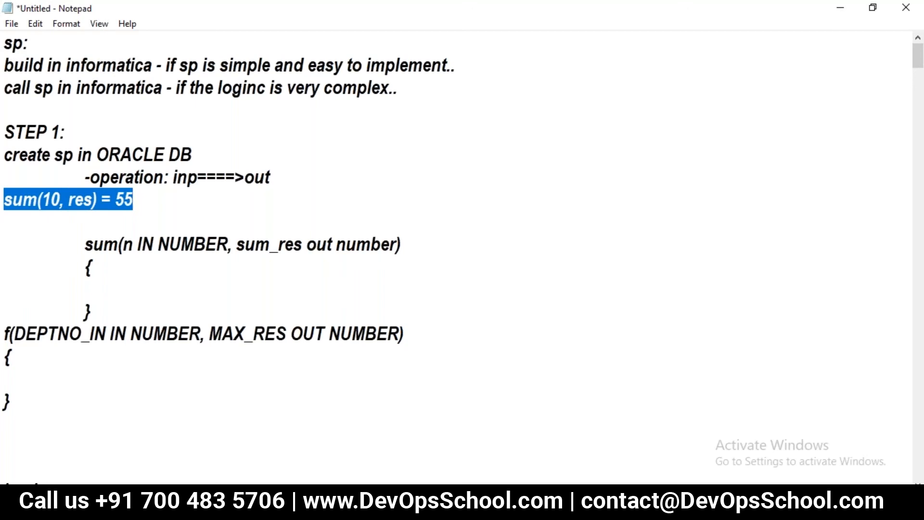
# - Return to the remote sessions and check the sp_agg creation output in SQL*Plus on vig-infa2 and vig-infa4
pyautogui.moveTo(546, 510)
pyautogui.click(569, 460)
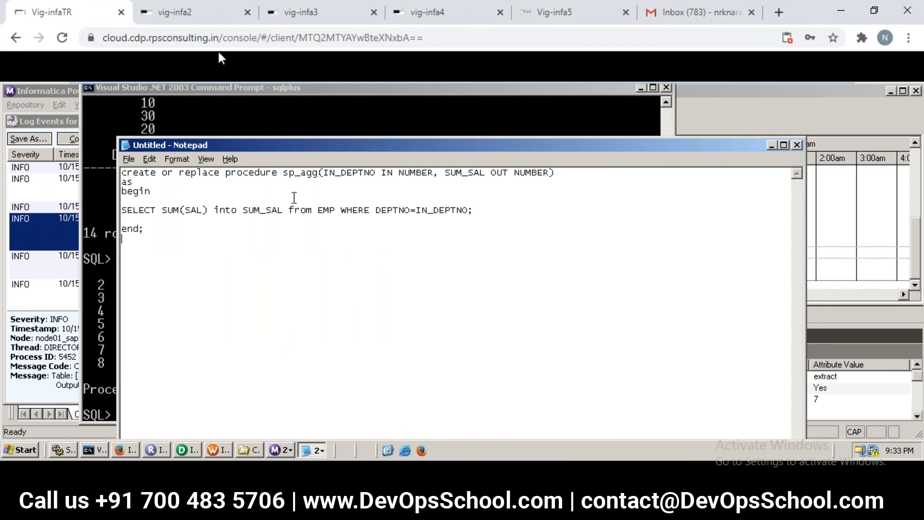
pyautogui.click(186, 16)
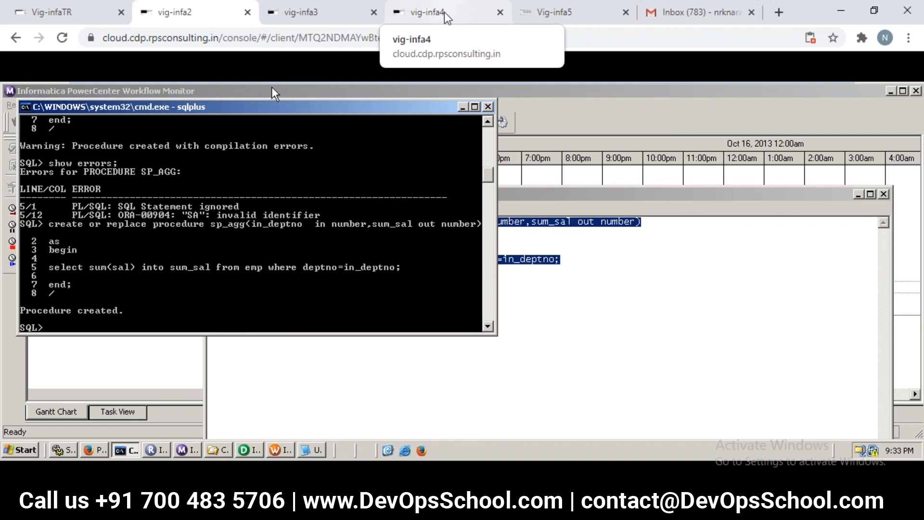
pyautogui.click(446, 17)
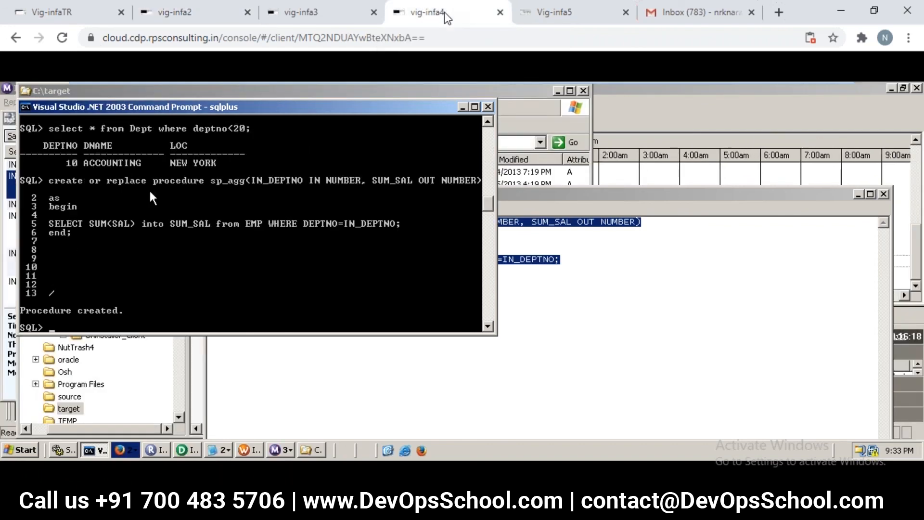